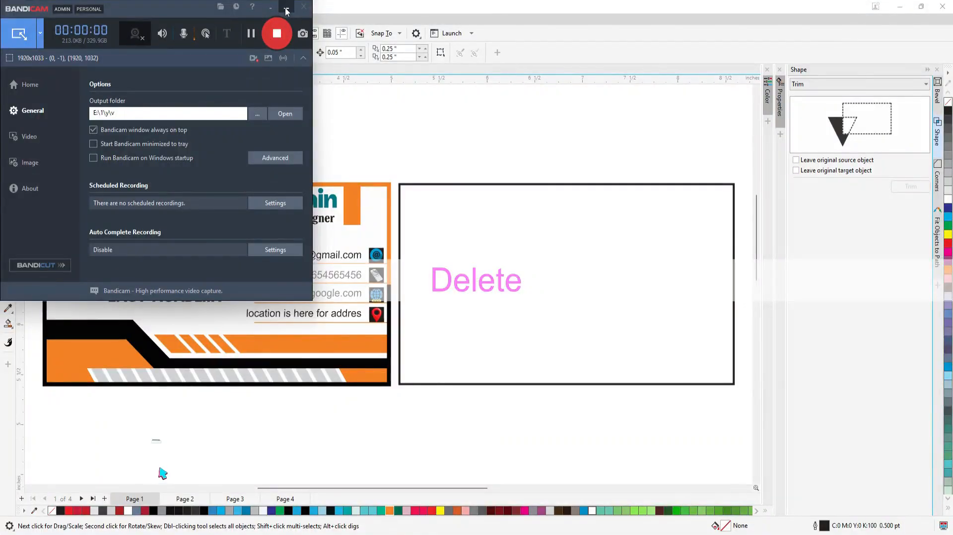
# Create a resized copy of the blank card outline as a strip along its bottom edge and set its height to 0.6 inches
pyautogui.click(937, 69)
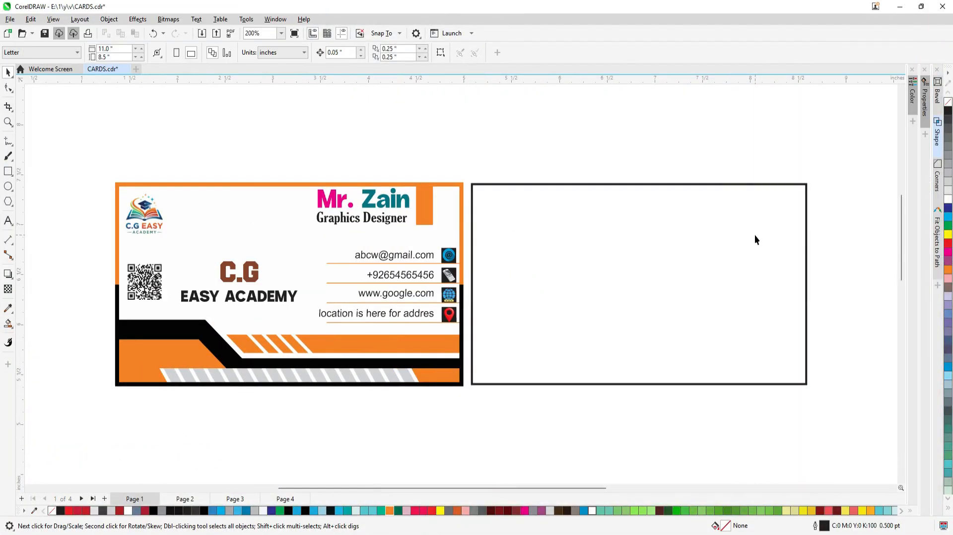
pyautogui.press('F4')
pyautogui.click(602, 164)
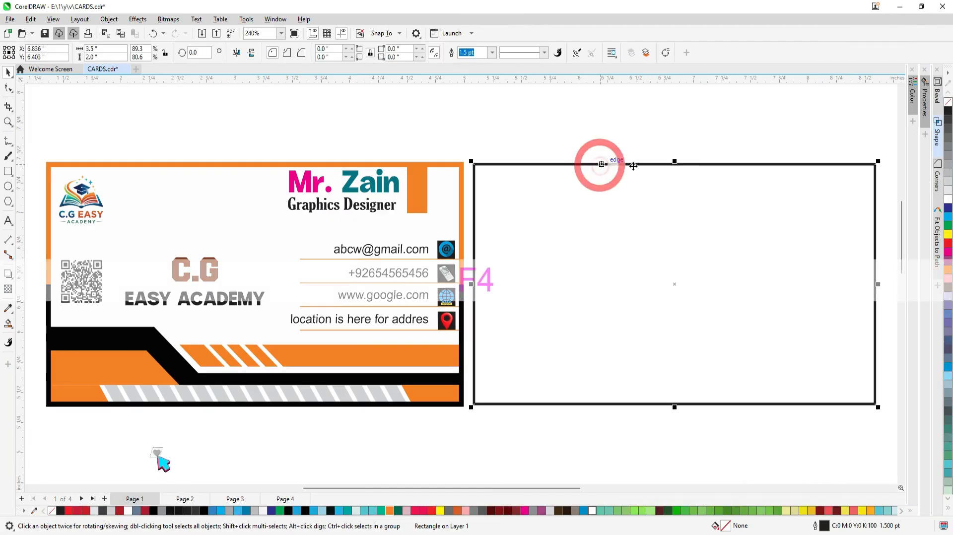
pyautogui.moveTo(676, 163); pyautogui.dragTo(677, 348)
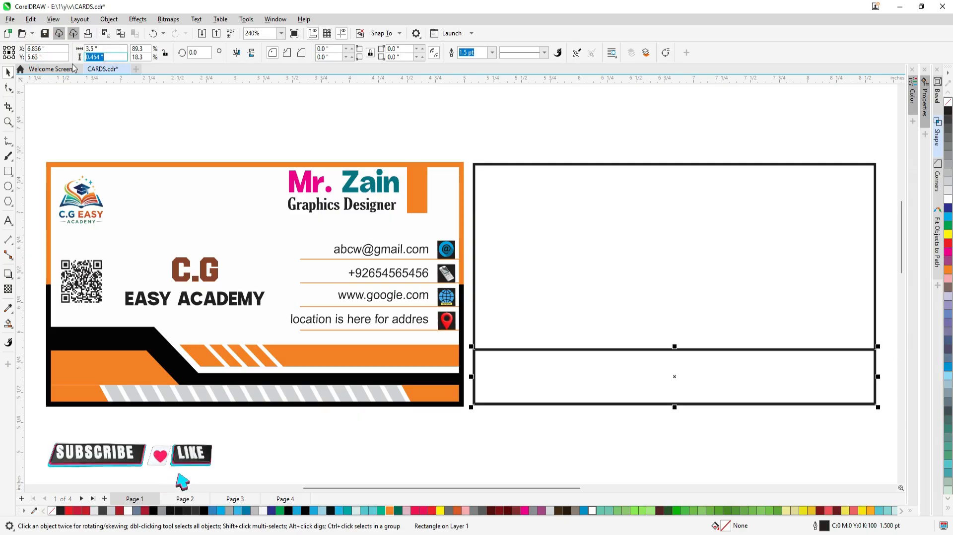
pyautogui.write('.6')
pyautogui.moveTo(98, 58); pyautogui.dragTo(81, 58)
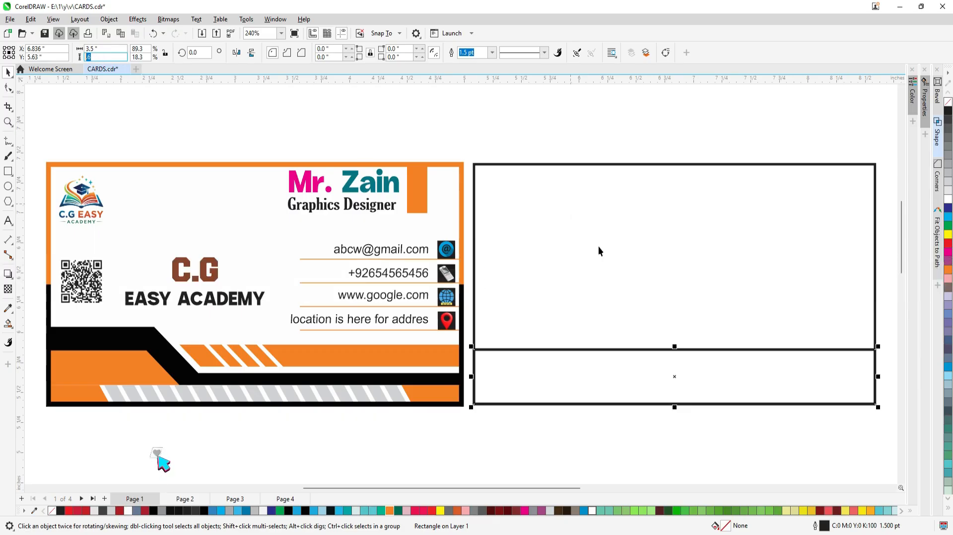
pyautogui.press('Return')
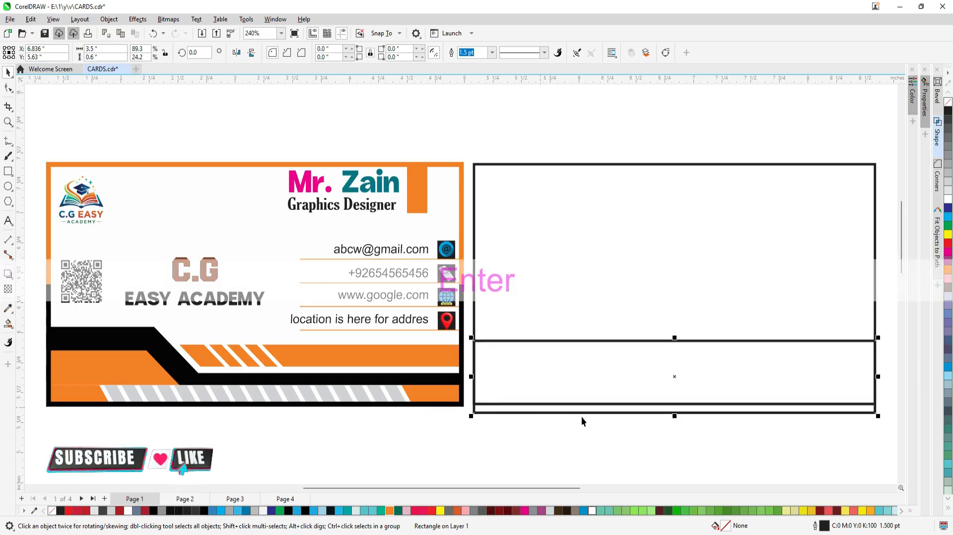
# Align the strip's bottom edge with the bottom of the blank card outline
pyautogui.press('shift')
pyautogui.keyDown('shift'); pyautogui.click(578, 164); pyautogui.keyUp('shift')
pyautogui.press('b')
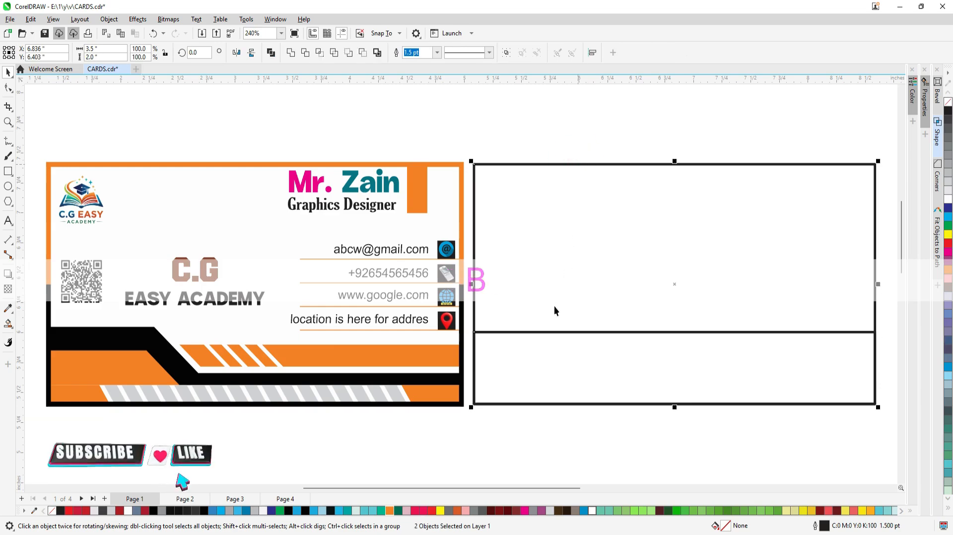
pyautogui.click(638, 304)
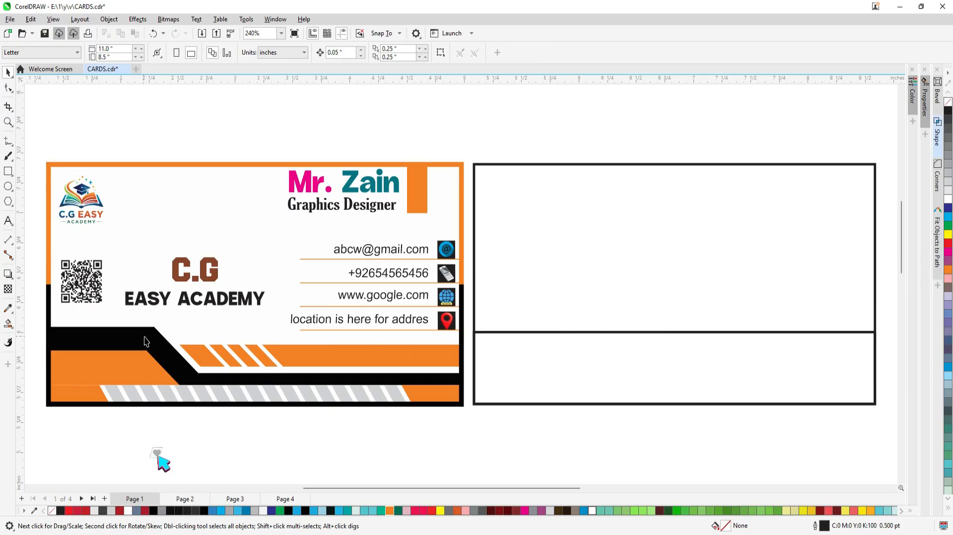
# Make a shortened copy of the bottom strip, about 0.43 inches high, keeping its top edge in place
pyautogui.click(656, 332)
pyautogui.moveTo(675, 406); pyautogui.dragTo(678, 385)
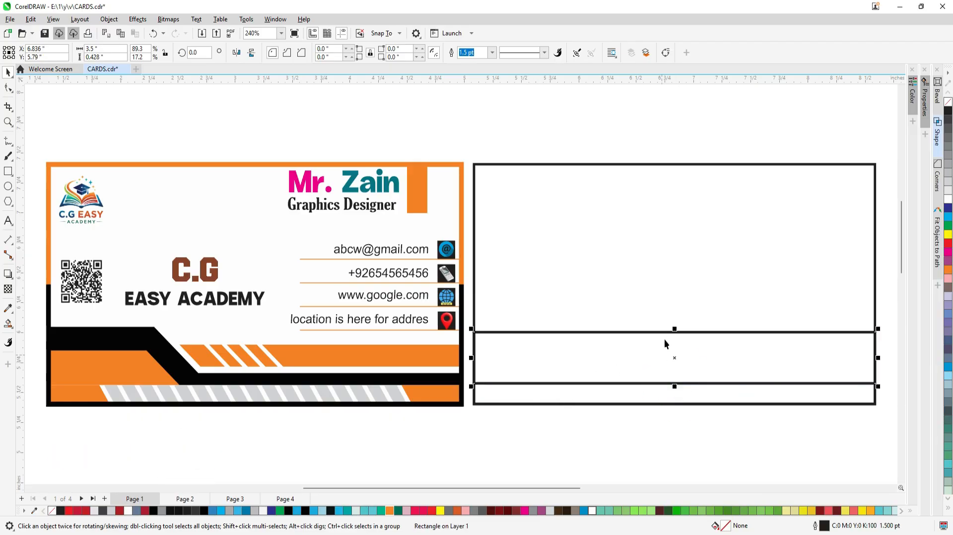
pyautogui.click(540, 130)
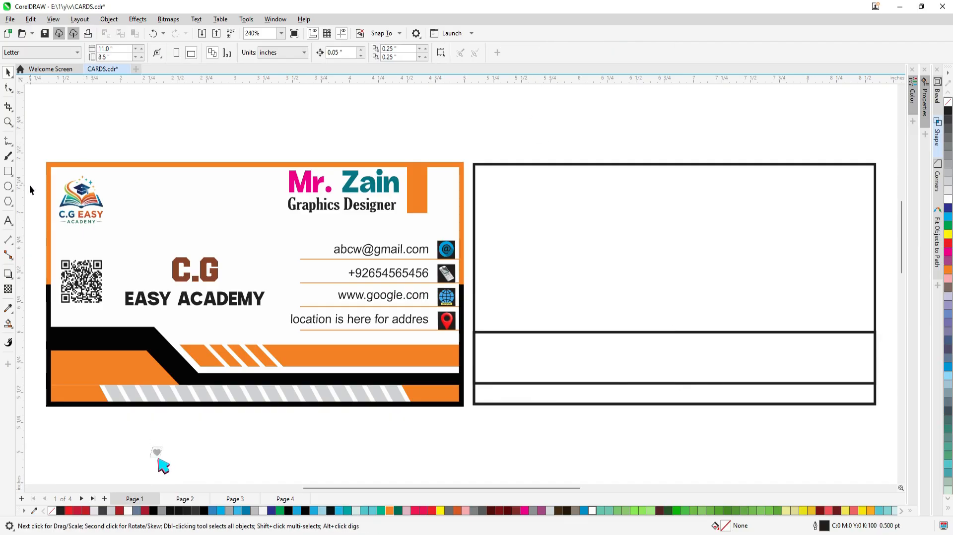
# Draw a rectangle about 0.43 inches high inside the blank card and stretch it leftward to about 3.19 inches wide
pyautogui.click(8, 171)
pyautogui.moveTo(559, 261); pyautogui.dragTo(856, 314)
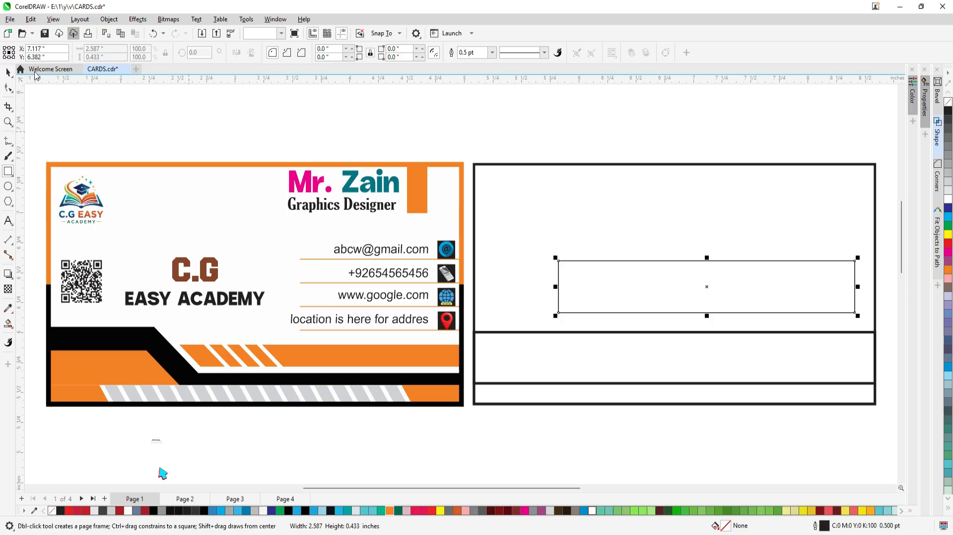
pyautogui.click(8, 73)
pyautogui.scroll(1, 623, 255)
pyautogui.moveTo(543, 292); pyautogui.dragTo(463, 292)
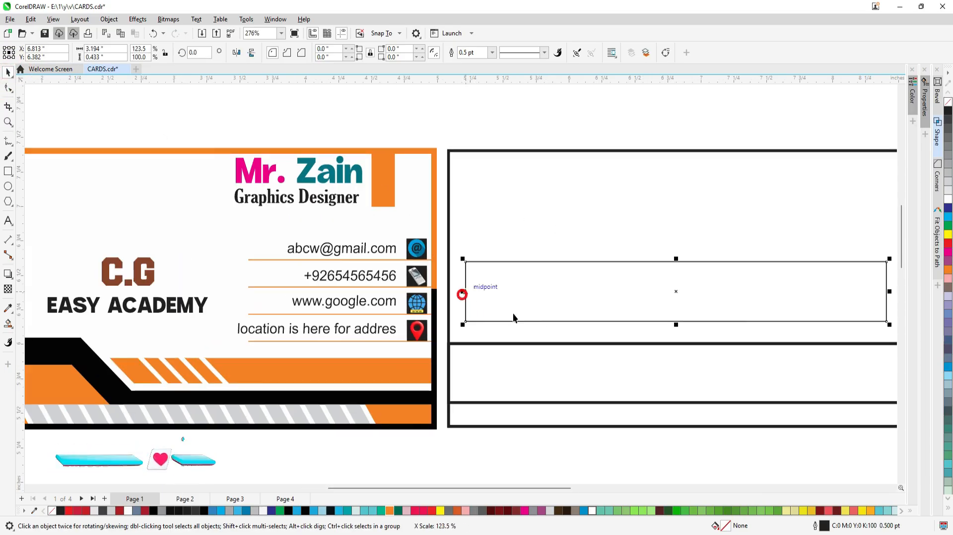
# Skew the new rectangle horizontally into a parallelogram with its top shifted left, and move it toward the right side of the card
pyautogui.click(677, 289)
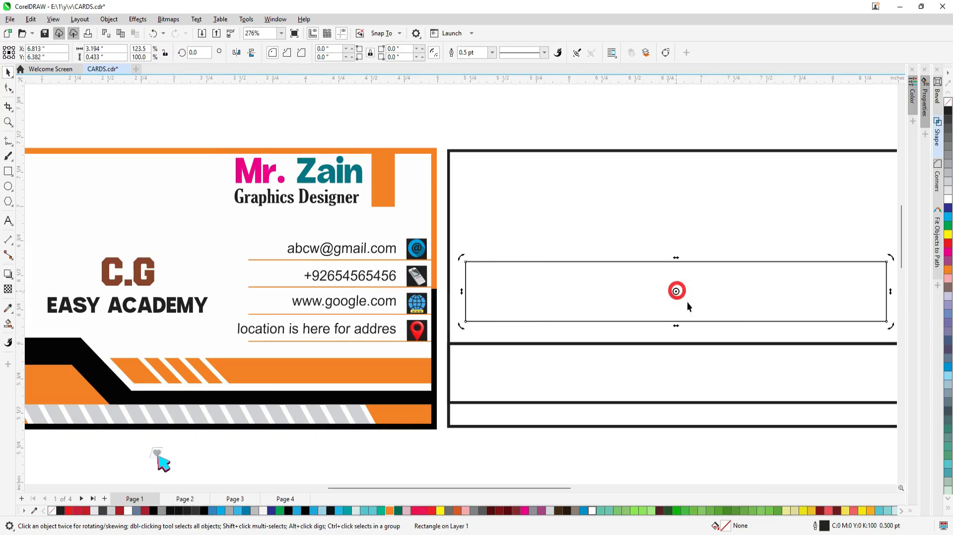
pyautogui.moveTo(677, 257)
pyautogui.mouseDown()
pyautogui.moveTo(615, 257)
pyautogui.moveTo(627, 264)
pyautogui.mouseUp()
pyautogui.moveTo(651, 298); pyautogui.dragTo(759, 287)
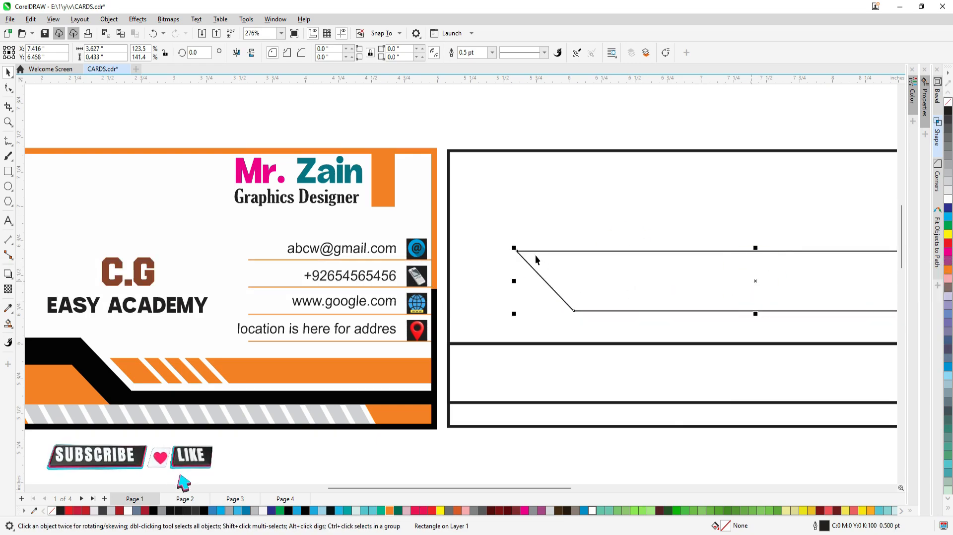
# Check the parallelogram's slanted edge against a temporary vertical line rotated 45 degrees, and delete the line
pyautogui.click(9, 141)
pyautogui.click(654, 209)
pyautogui.keyDown('ctrl'); pyautogui.click(656, 329); pyautogui.keyUp('ctrl')
pyautogui.click(9, 73)
pyautogui.click(196, 53)
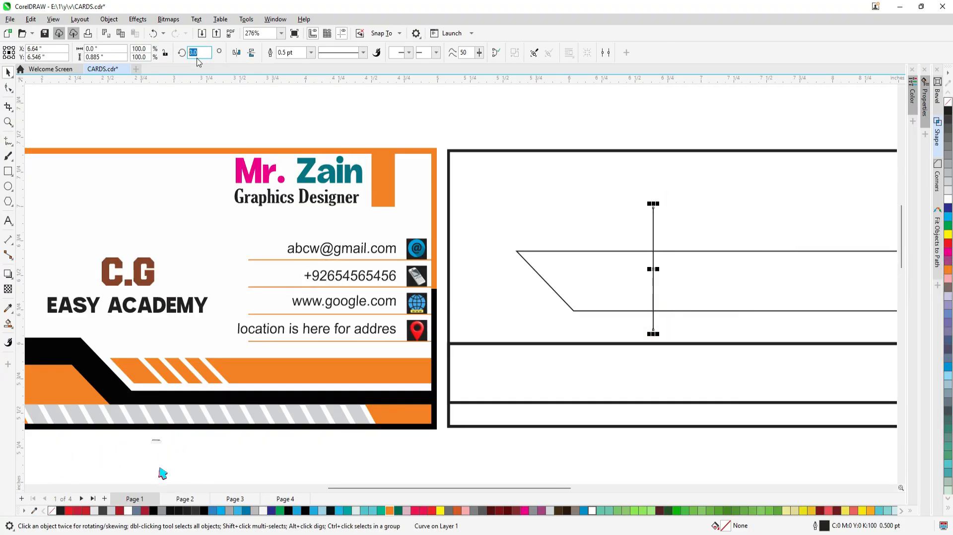
pyautogui.write('45')
pyautogui.press('Return')
pyautogui.moveTo(657, 272); pyautogui.dragTo(608, 238)
pyautogui.press('Delete')
# Align the parallelogram with the bottom edge of the shorter strip
pyautogui.click(597, 250)
pyautogui.click(618, 251)
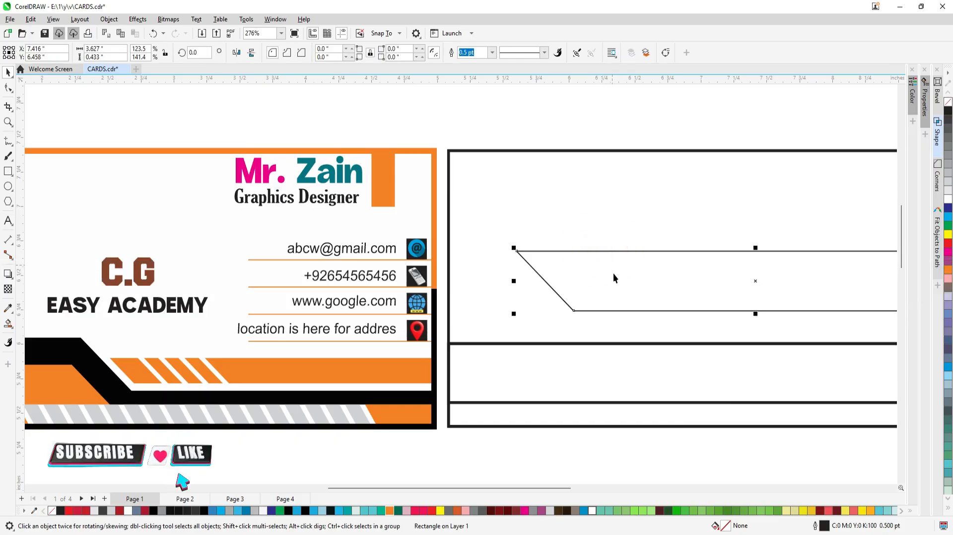
pyautogui.keyDown('shift'); pyautogui.click(684, 403); pyautogui.keyUp('shift')
pyautogui.press('b')
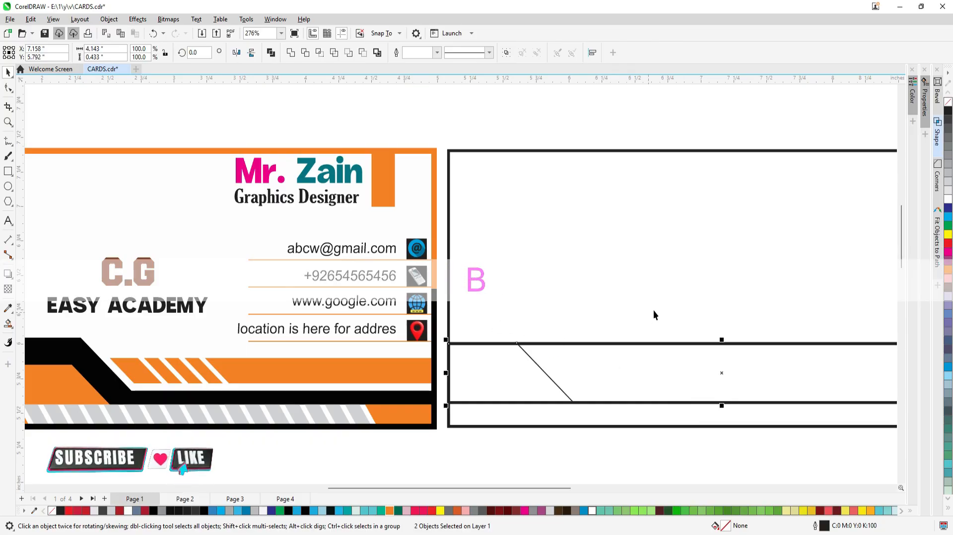
pyautogui.click(654, 309)
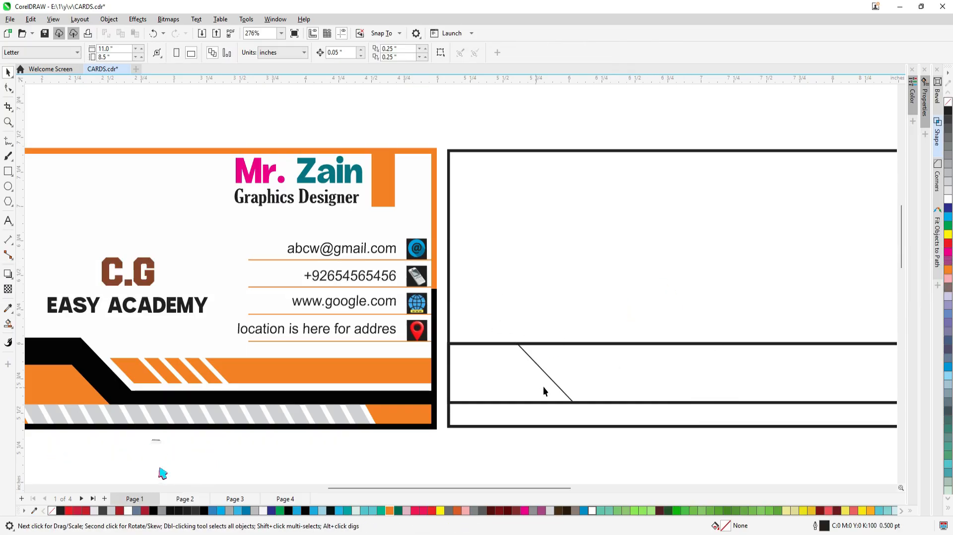
# Move the parallelogram up 0.1 inches and shift it right about 0.2 inches over the strip
pyautogui.click(556, 386)
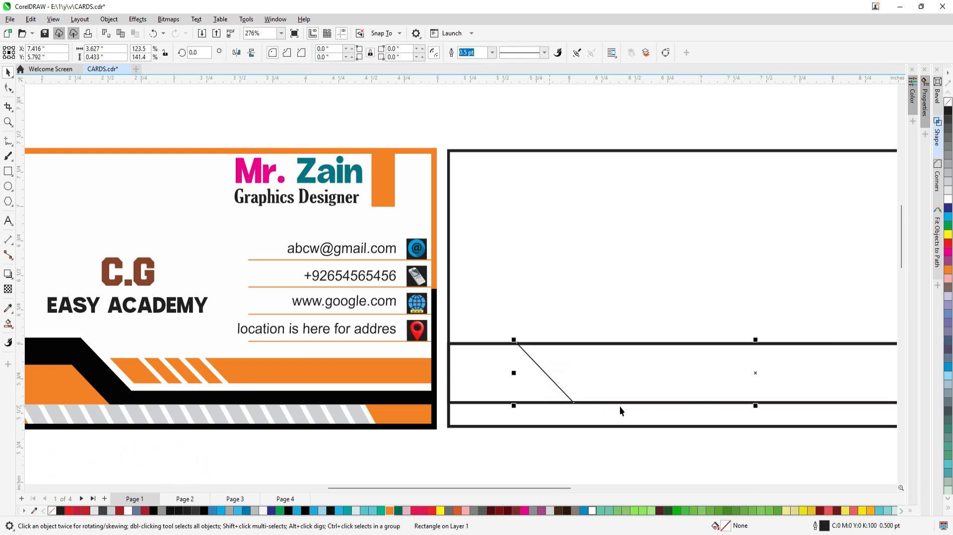
pyautogui.press('Up')
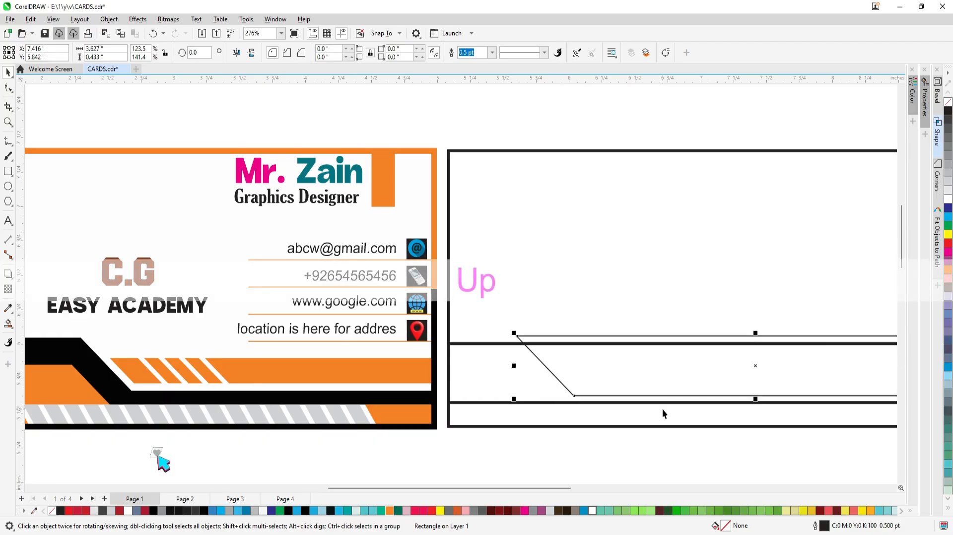
pyautogui.press('Up')
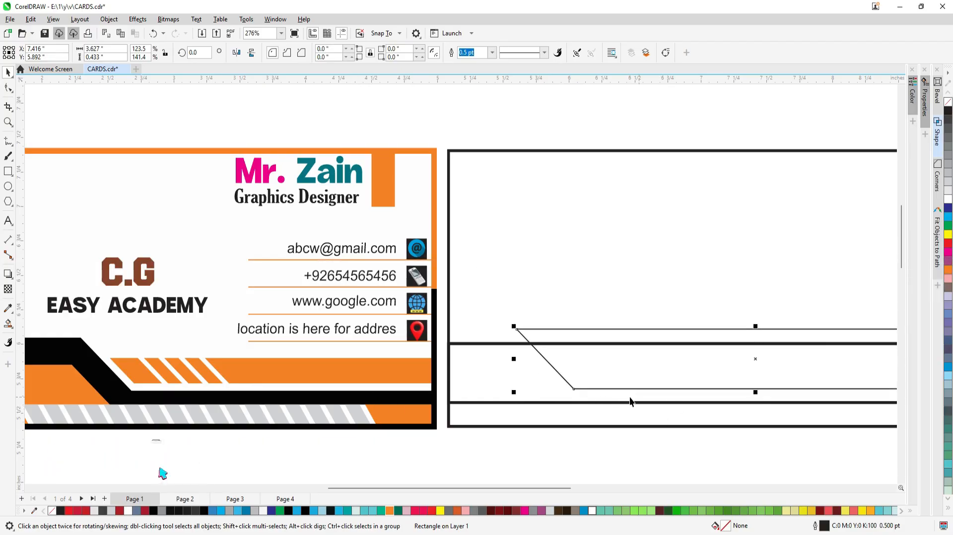
pyautogui.moveTo(755, 361); pyautogui.dragTo(784, 366)
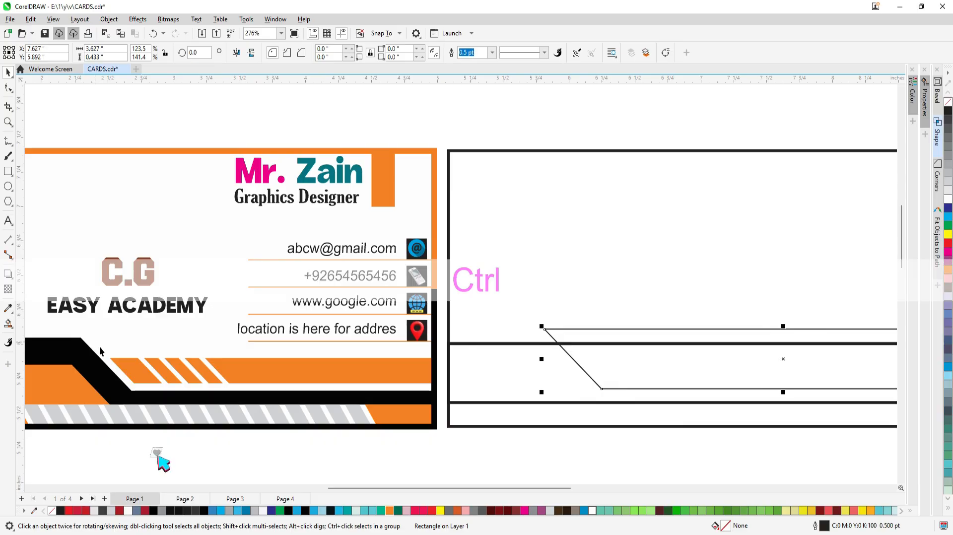
# Trim the shorter strip with the parallelogram, leaving the original source object, and move the parallelogram up clear of the strip
pyautogui.press('F4')
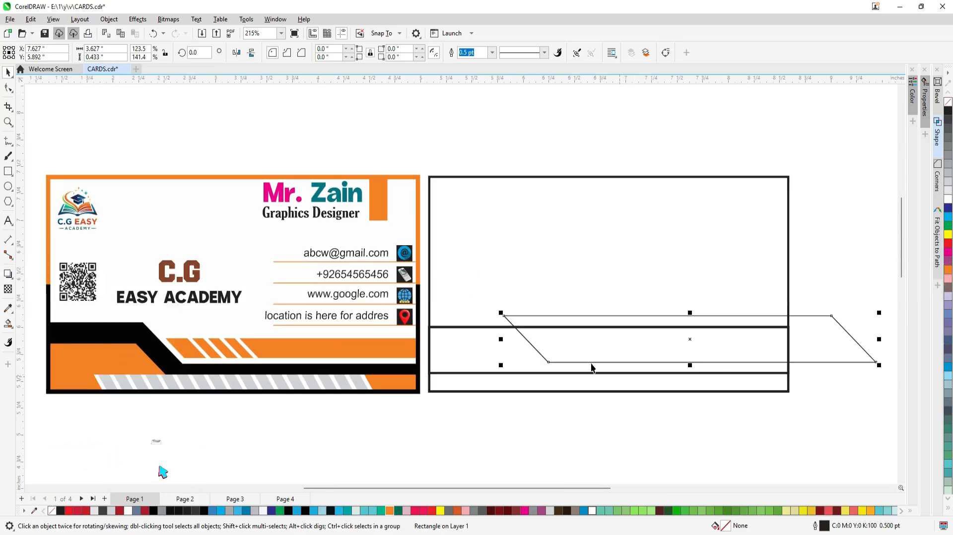
pyautogui.click(108, 19)
pyautogui.moveTo(160, 241)
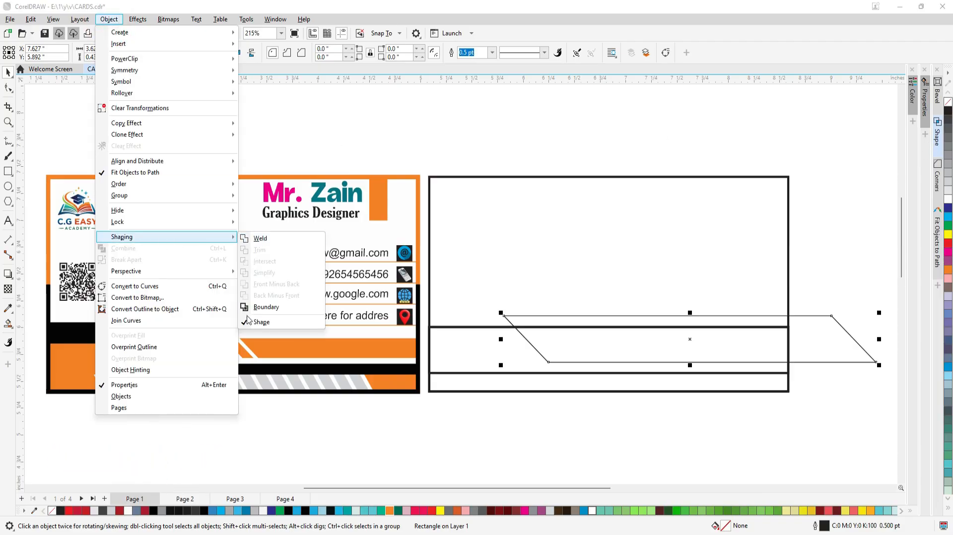
pyautogui.click(938, 139)
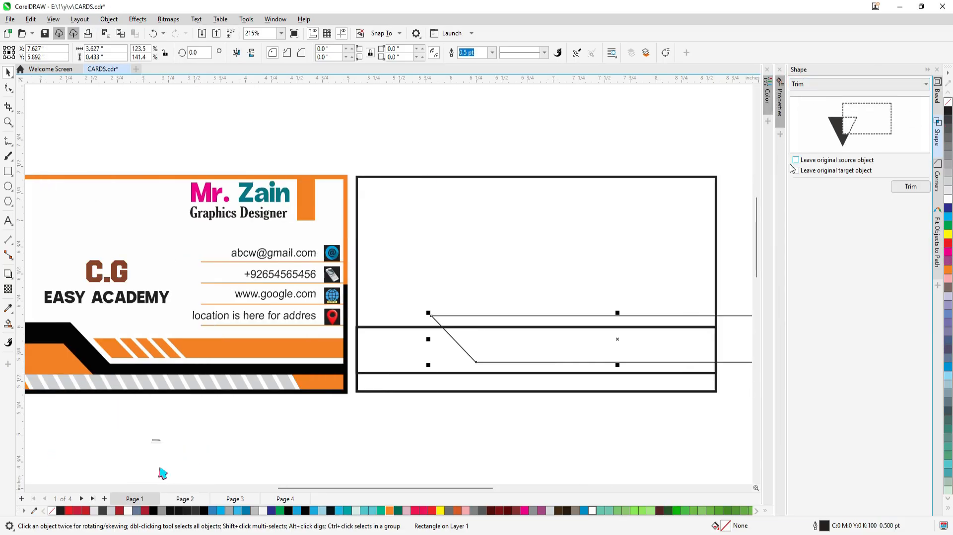
pyautogui.click(812, 162)
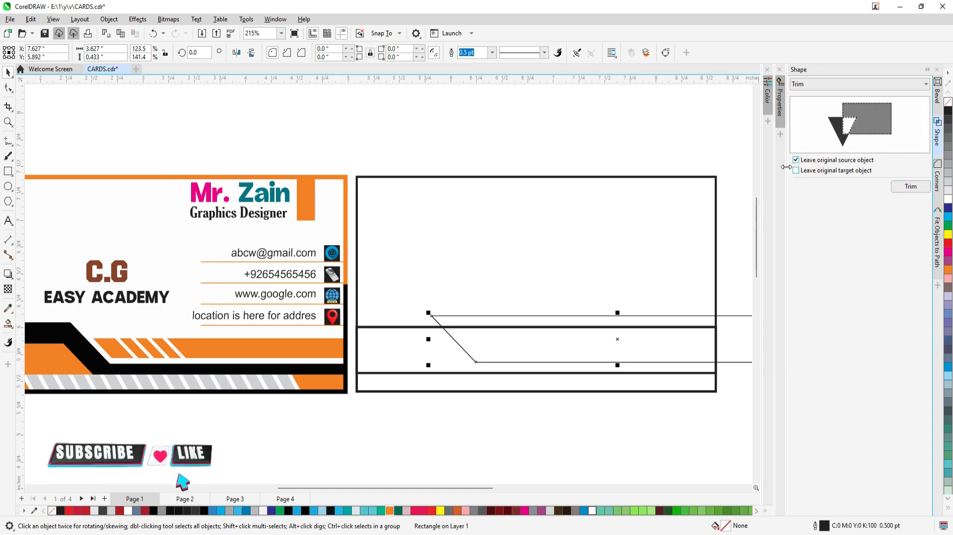
pyautogui.click(911, 186)
pyautogui.click(414, 329)
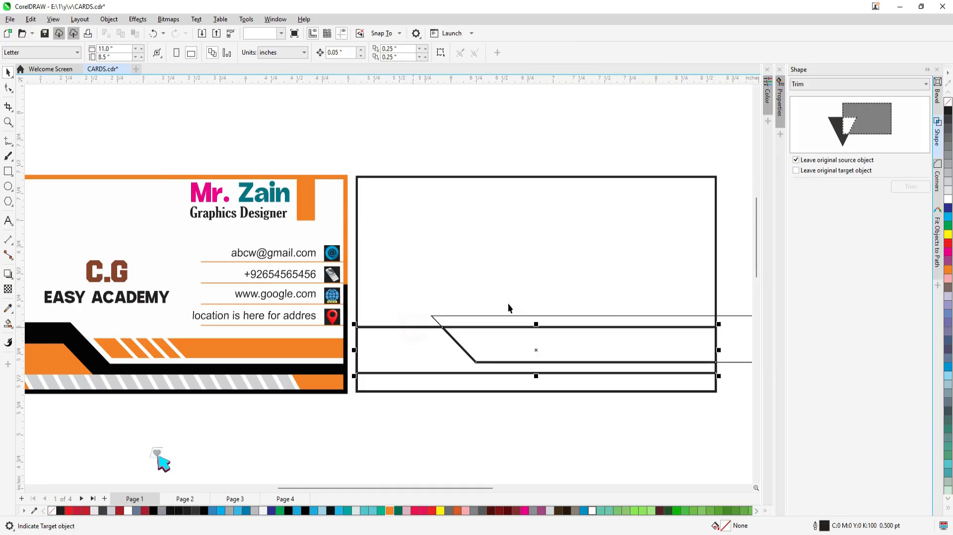
pyautogui.moveTo(528, 315); pyautogui.dragTo(550, 259)
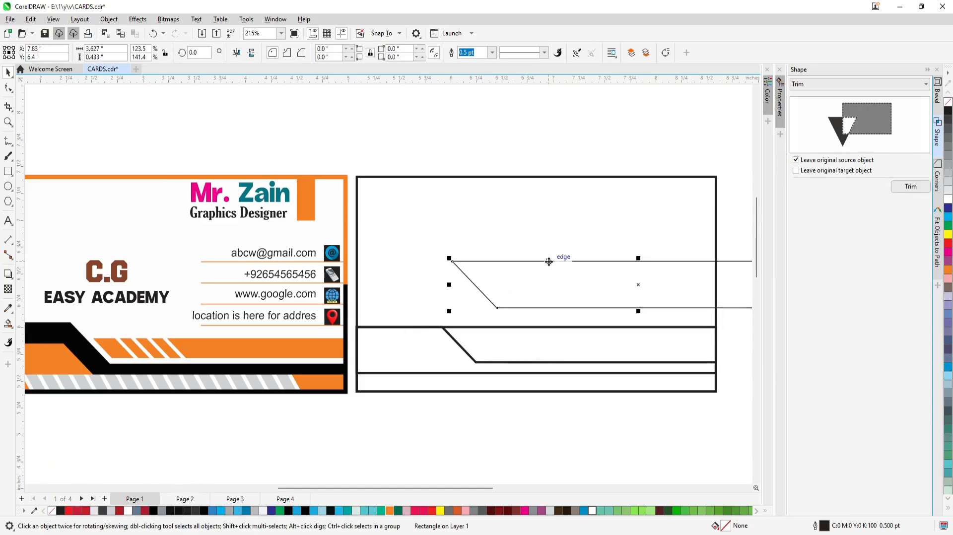
# Shrink the 0.6-inch strip downward to about 0.17 inches high and delete it
pyautogui.click(489, 328)
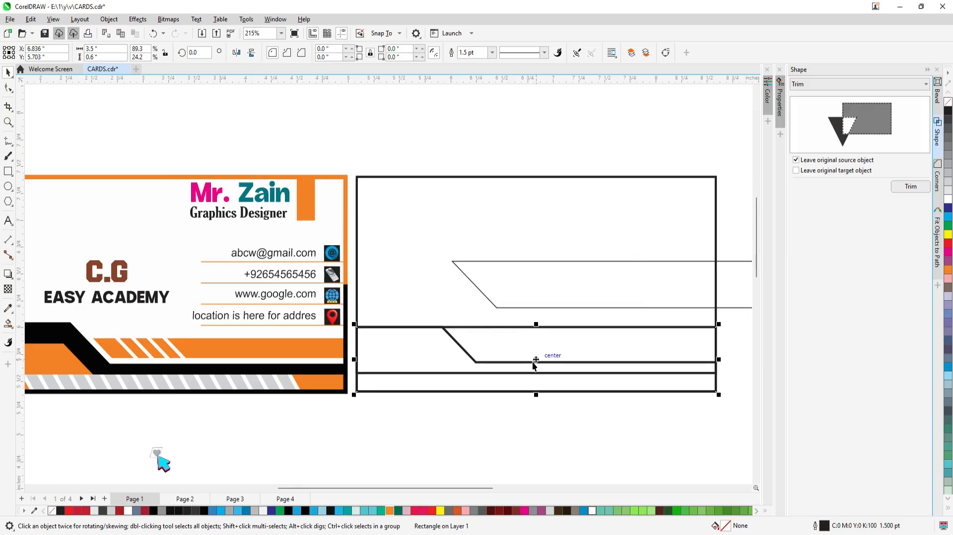
pyautogui.moveTo(537, 325); pyautogui.dragTo(537, 370)
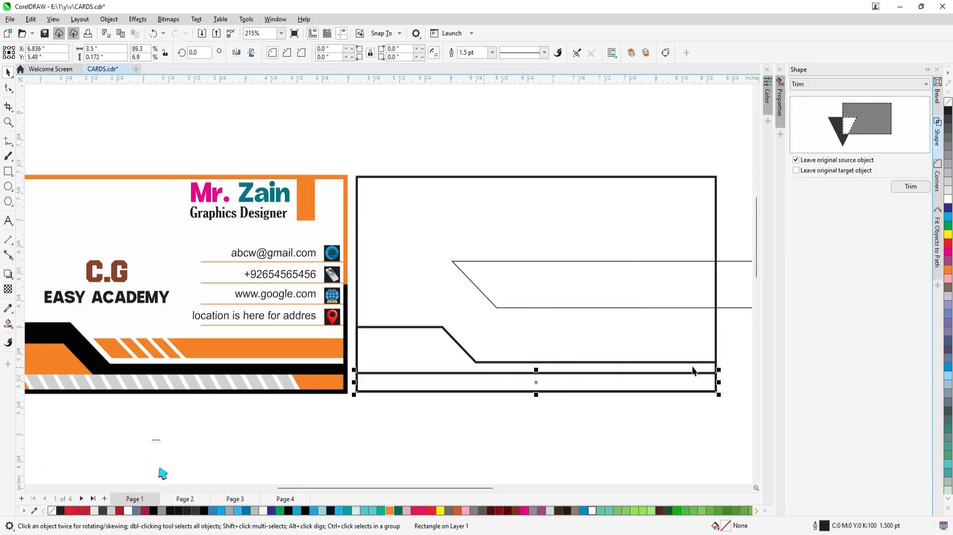
pyautogui.press('Delete')
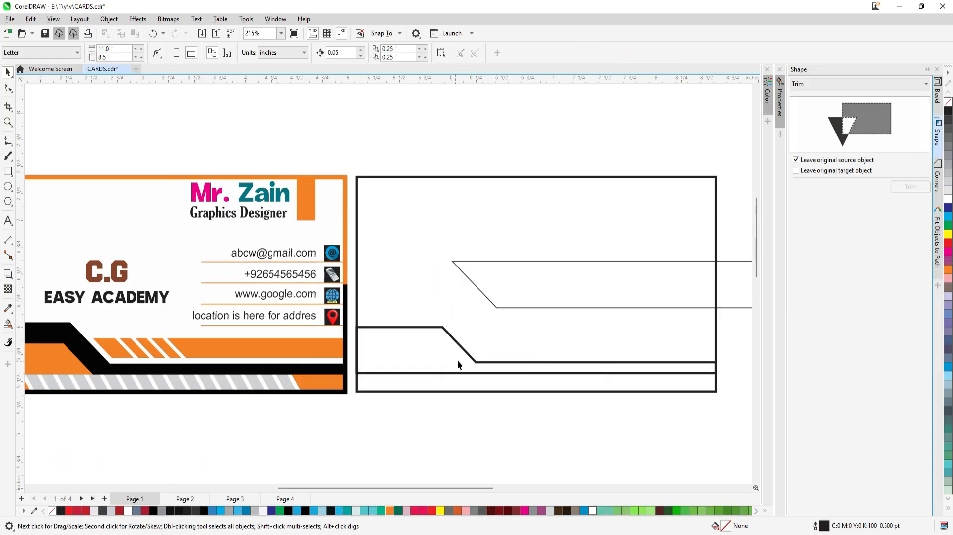
# Align the parallelogram to the top and left edges of the trimmed shape
pyautogui.press('F4')
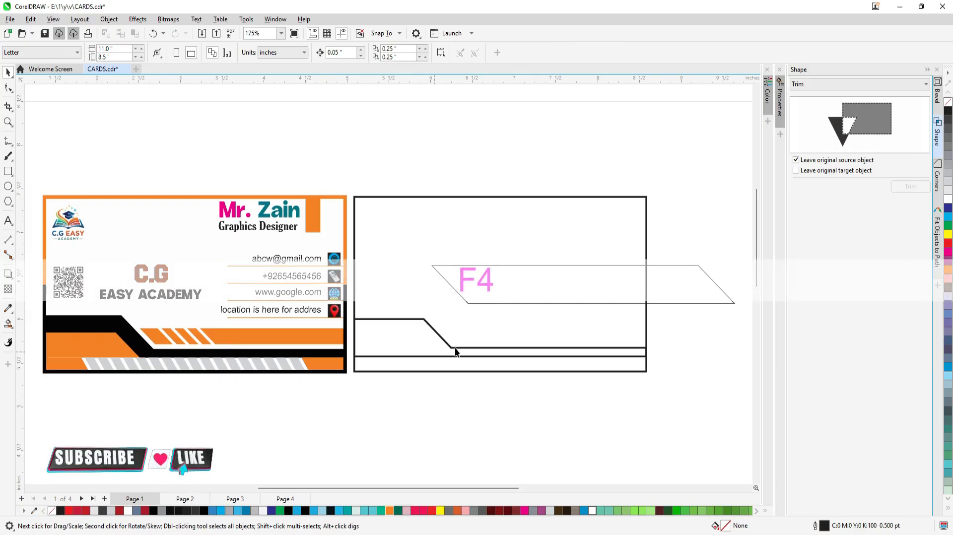
pyautogui.click(602, 304)
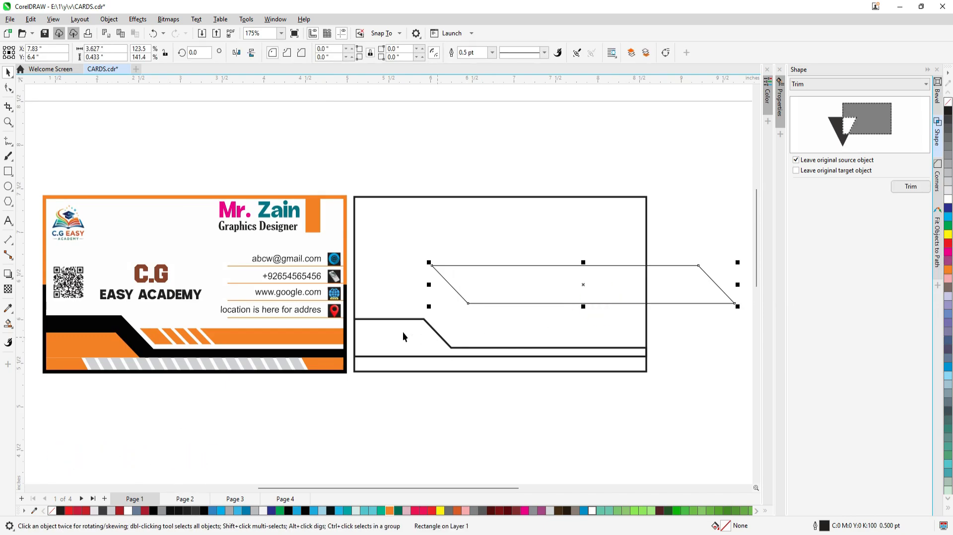
pyautogui.keyDown('shift'); pyautogui.click(389, 319); pyautogui.keyUp('shift')
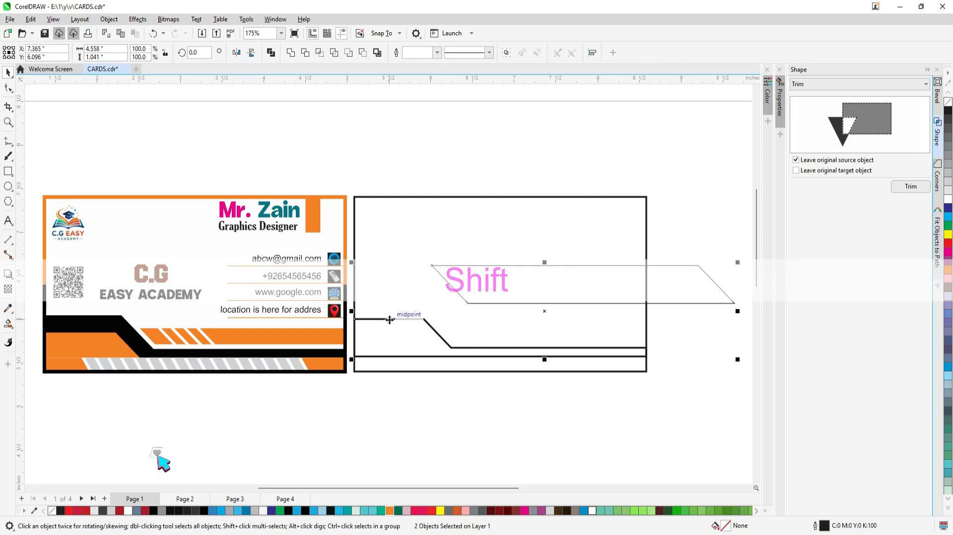
pyautogui.press('t')
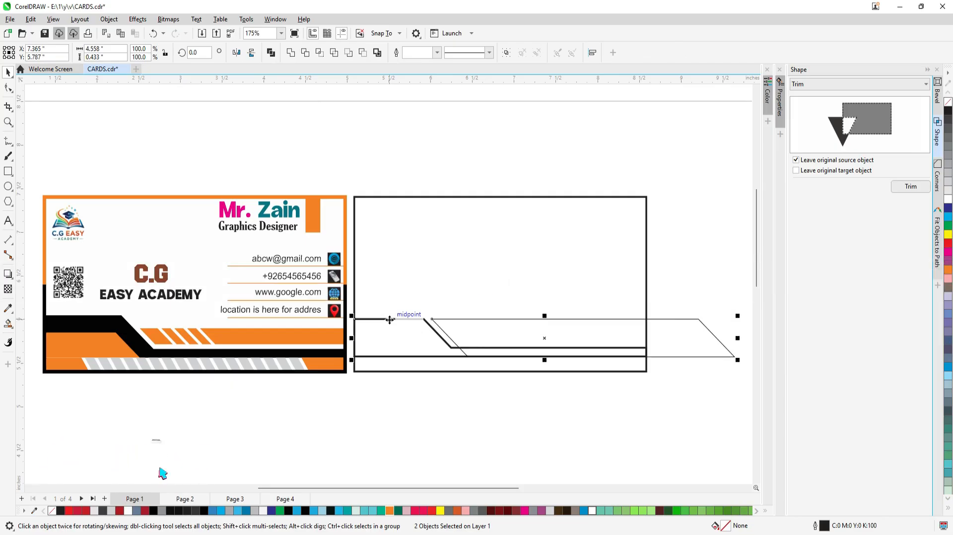
pyautogui.press('l')
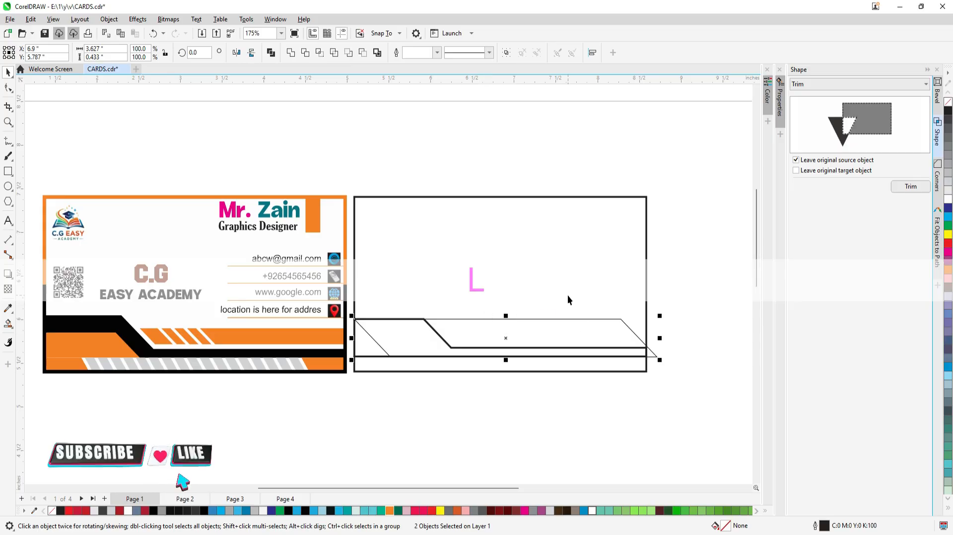
# Flip the thin parallelogram so its left edge slants upward to the right
pyautogui.press('z')
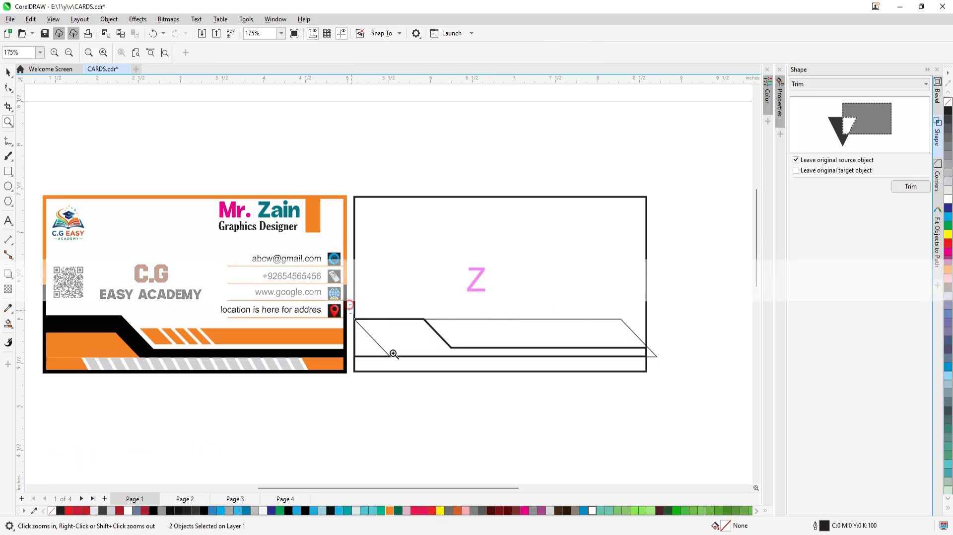
pyautogui.moveTo(463, 398); pyautogui.dragTo(464, 398)
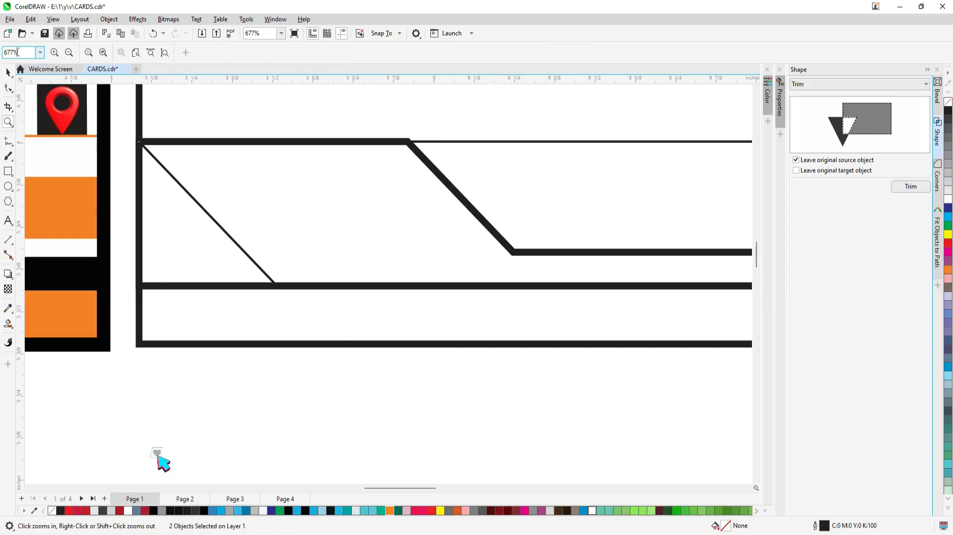
pyautogui.click(8, 74)
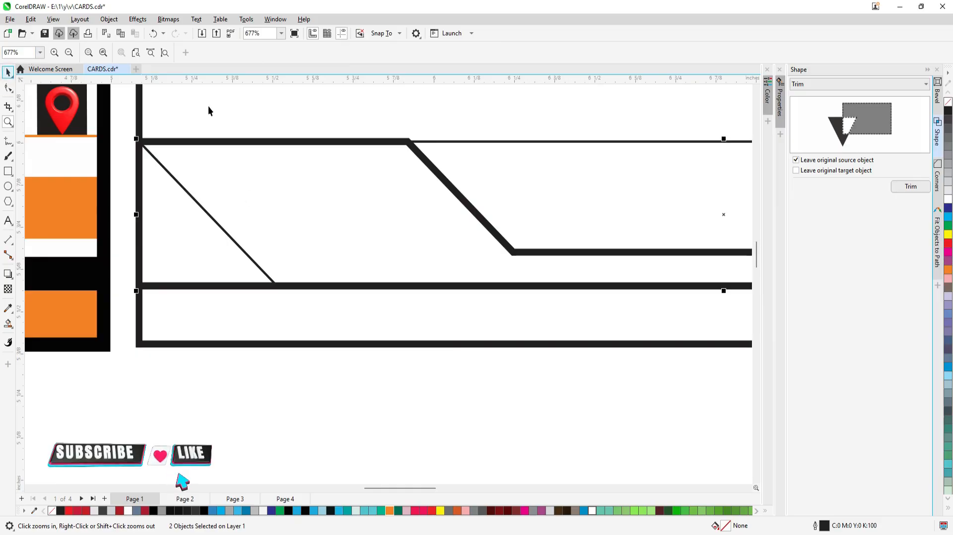
pyautogui.click(475, 143)
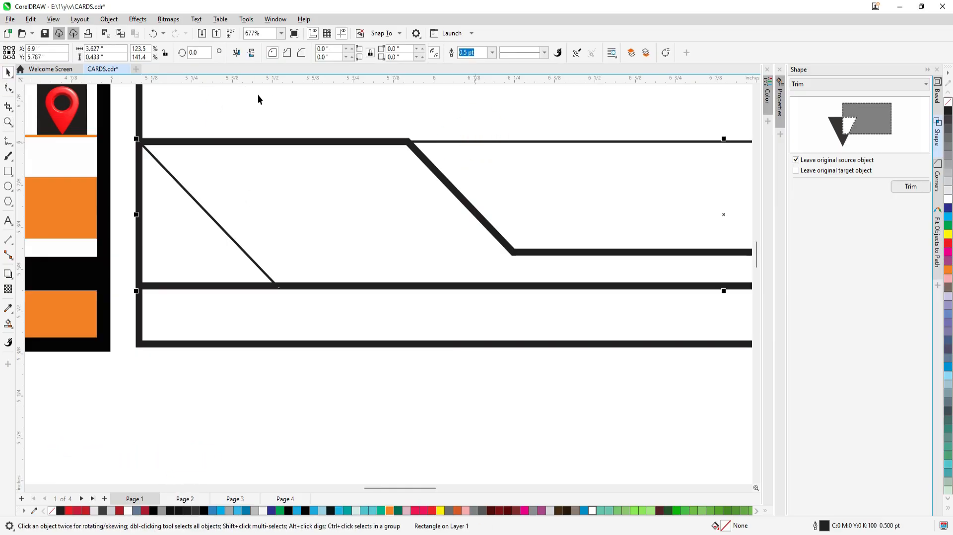
pyautogui.click(238, 55)
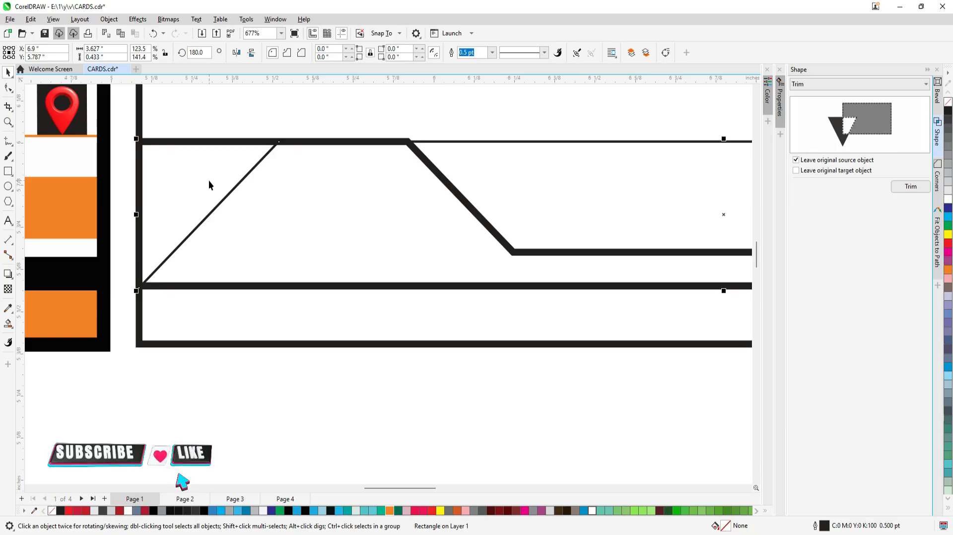
pyautogui.click(252, 56)
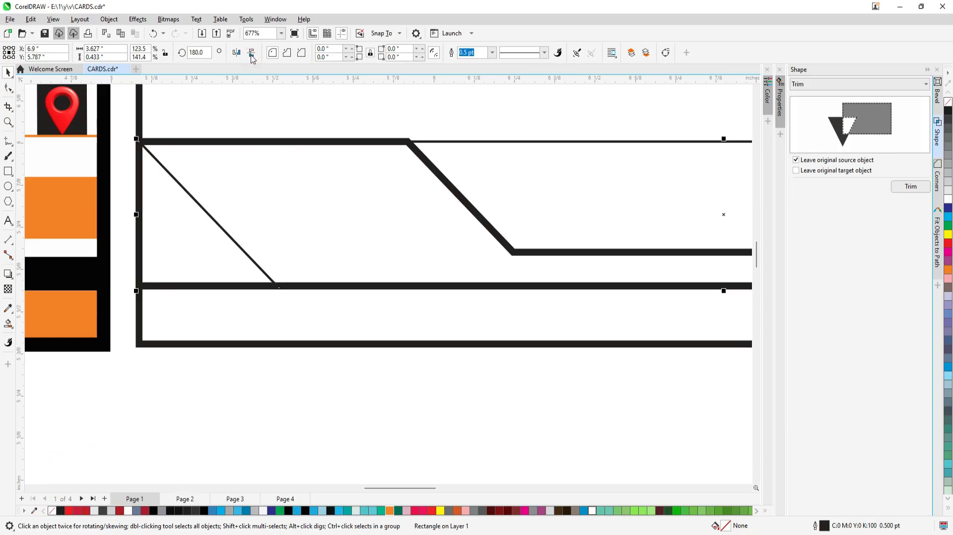
pyautogui.click(236, 53)
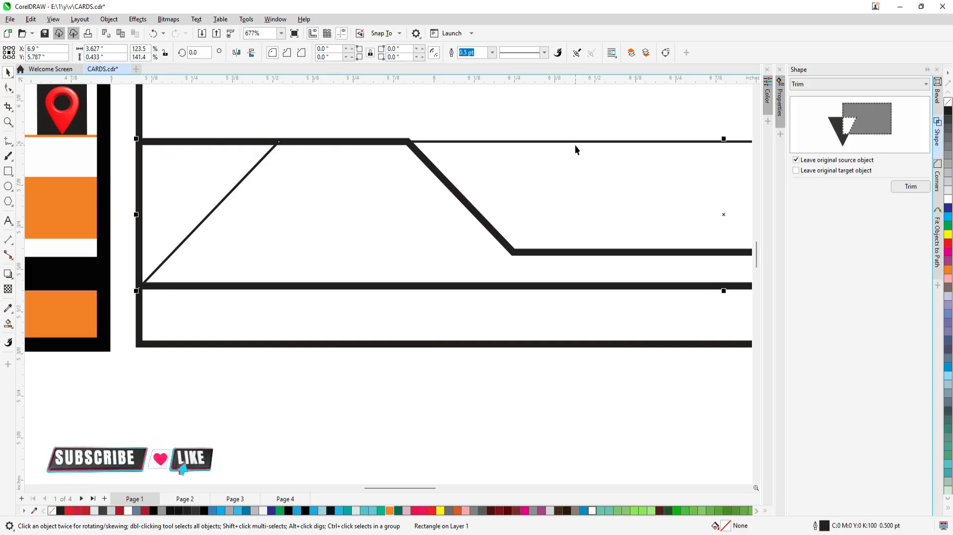
# Slide the parallelogram horizontally to X 4.376 inches, just inside the thick stepped outline's diagonal, and mirror it vertically to match that slant
pyautogui.moveTo(583, 144); pyautogui.dragTo(85, 161)
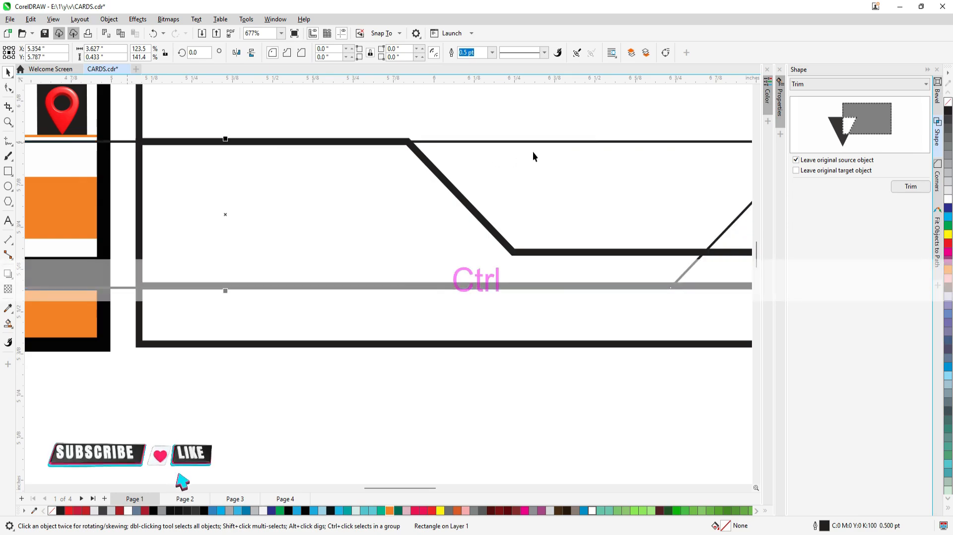
pyautogui.moveTo(603, 141); pyautogui.dragTo(192, 198)
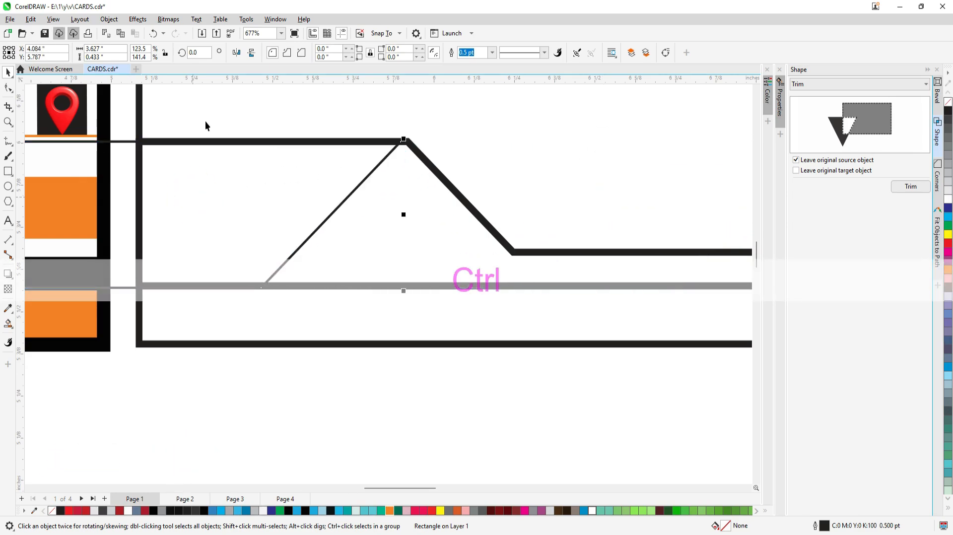
pyautogui.click(252, 53)
pyautogui.click(321, 204)
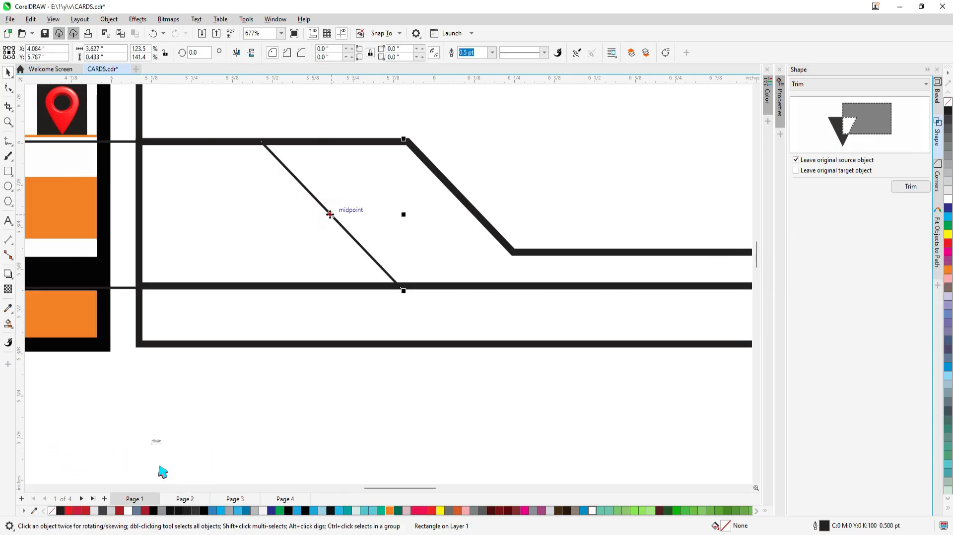
pyautogui.moveTo(330, 215); pyautogui.dragTo(426, 221)
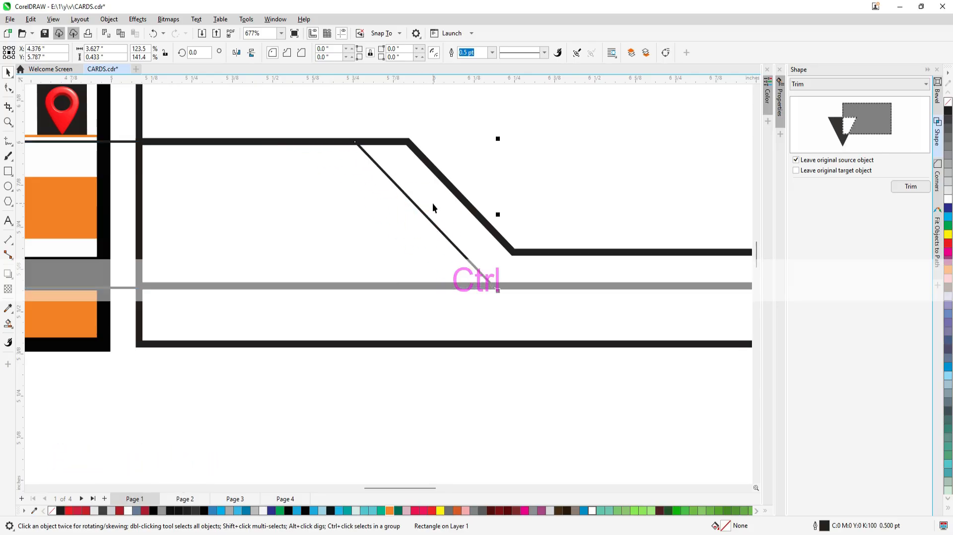
# Nudge the parallelogram down 0.15 inches and right 0.1 inches to offset its slanted edge from the stepped outline
pyautogui.press('Down')
pyautogui.press('Down')
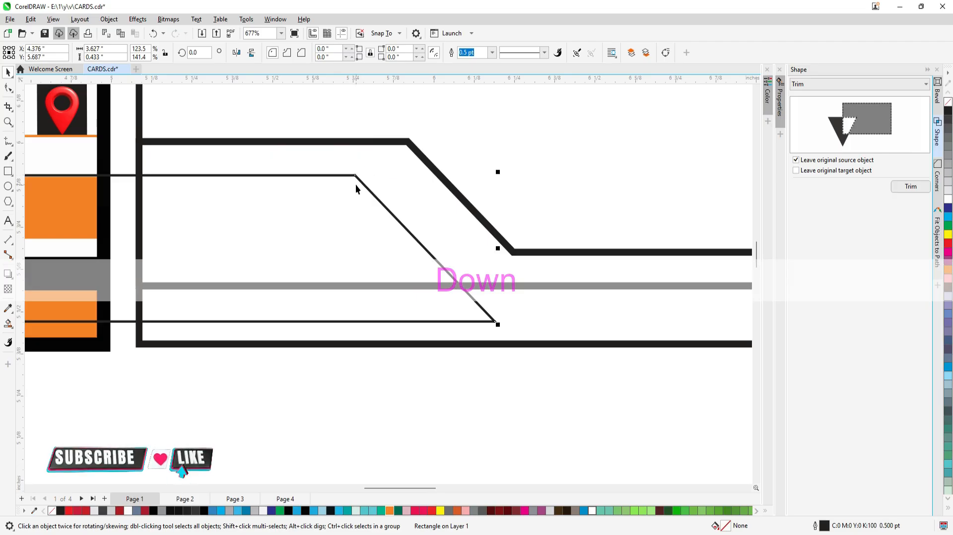
pyautogui.press('Right')
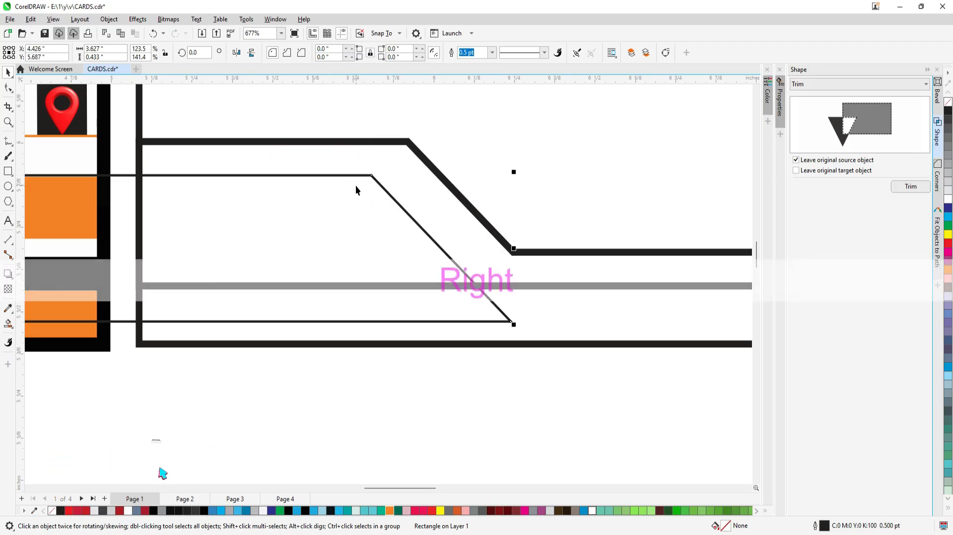
pyautogui.press('Down')
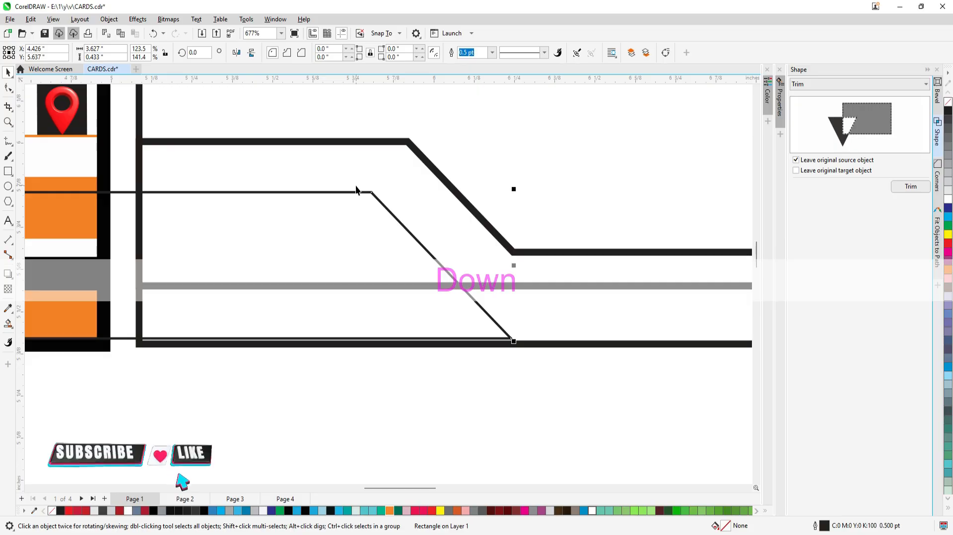
pyautogui.press('Right')
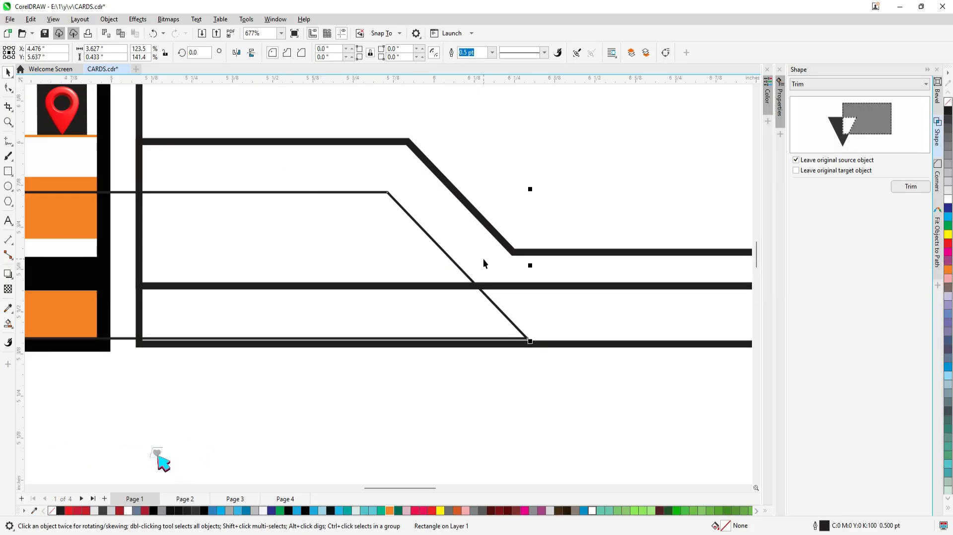
# Trim the stepped shape with the parallelogram without leaving the original source object
pyautogui.press('F4')
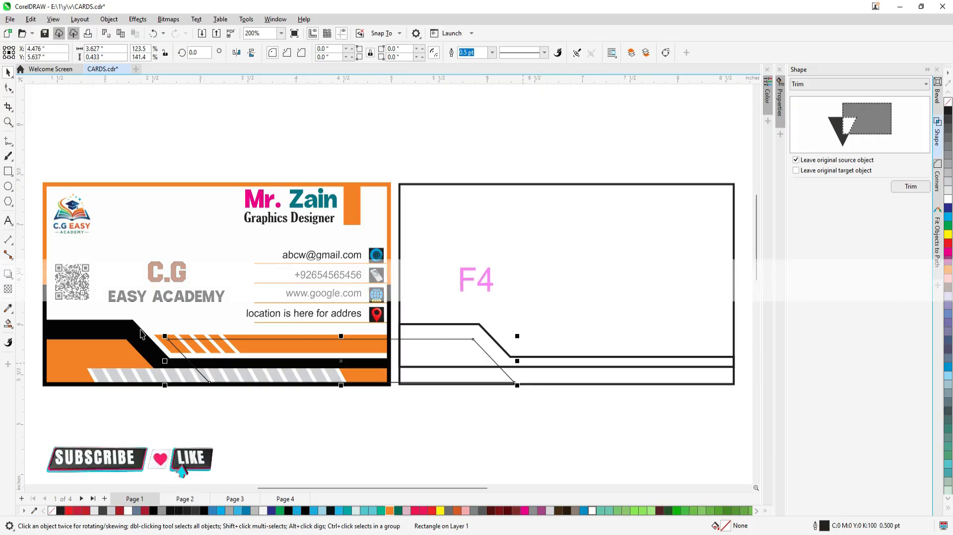
pyautogui.click(494, 298)
pyautogui.click(485, 356)
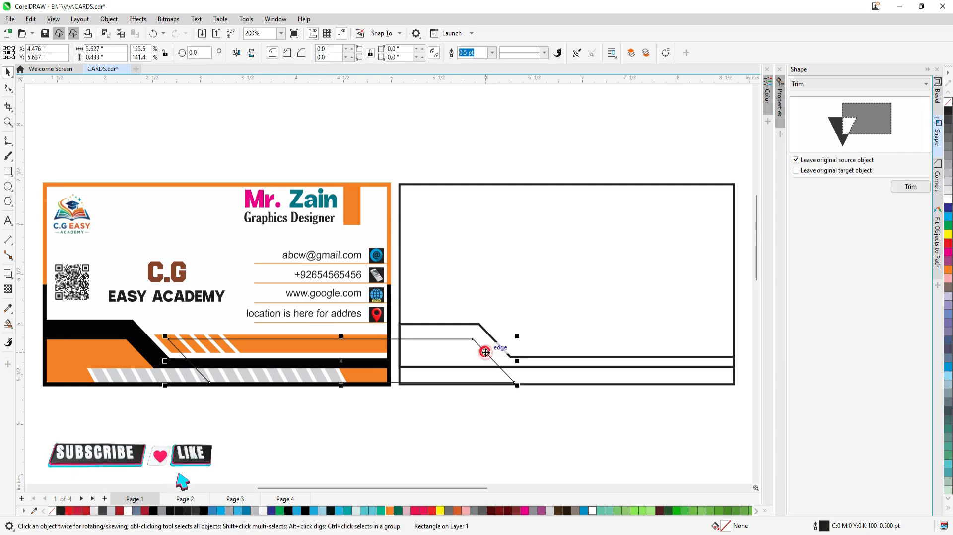
pyautogui.click(808, 164)
pyautogui.click(894, 189)
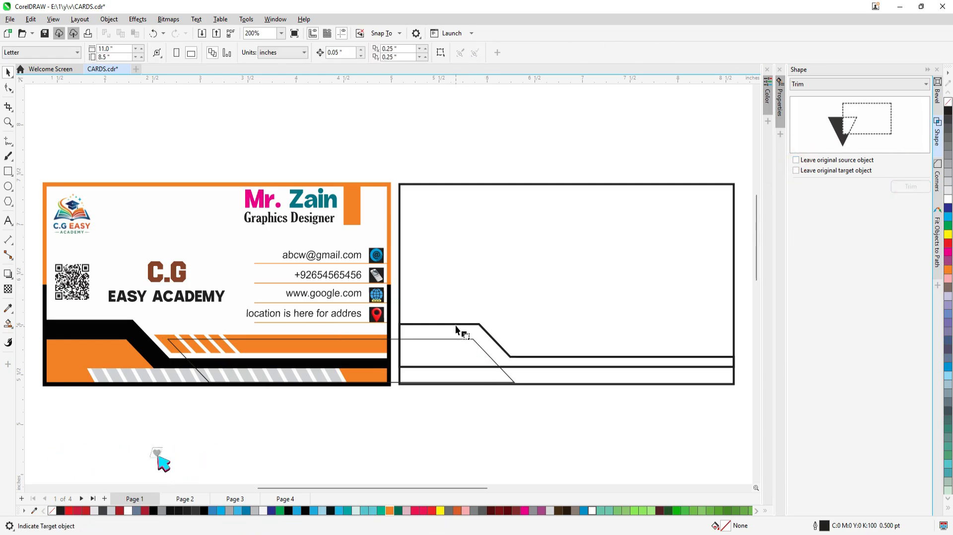
pyautogui.click(456, 326)
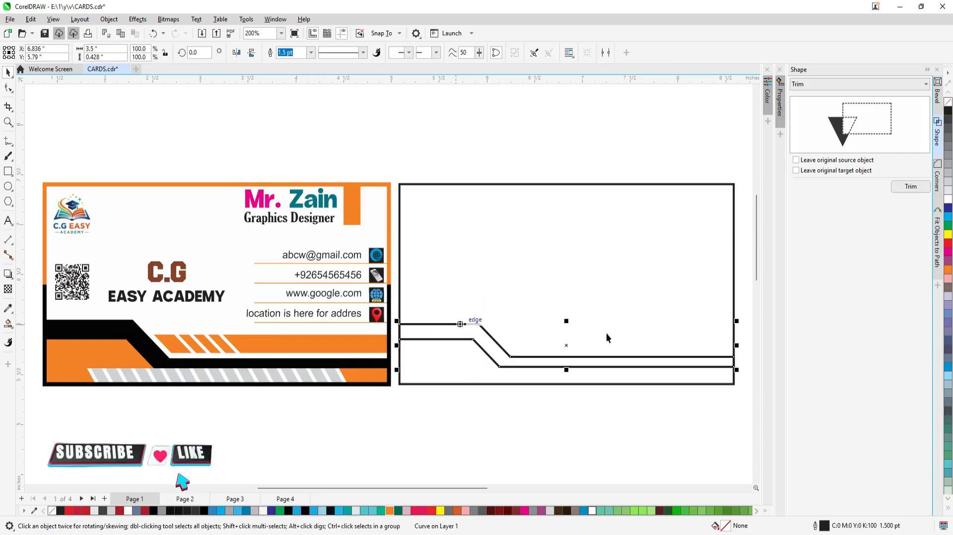
# Give the trimmed stepped band a black fill and a black outline
pyautogui.click(948, 209)
pyautogui.rightClick(948, 209)
pyautogui.click(948, 110)
pyautogui.rightClick(949, 111)
pyautogui.click(556, 164)
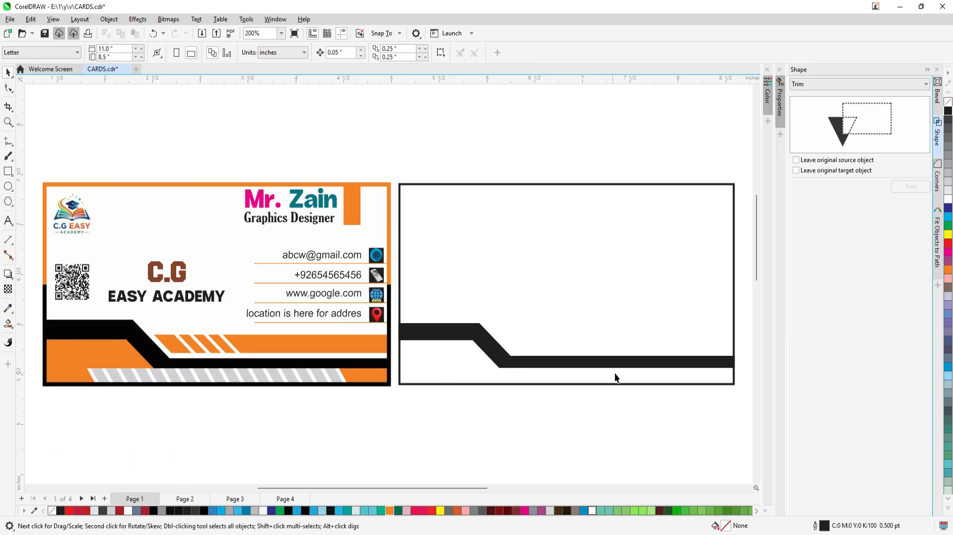
# Create a copy of the card outline squeezed to about 0.17 inches high along its bottom edge, with 10% black fill and outline
pyautogui.click(505, 384)
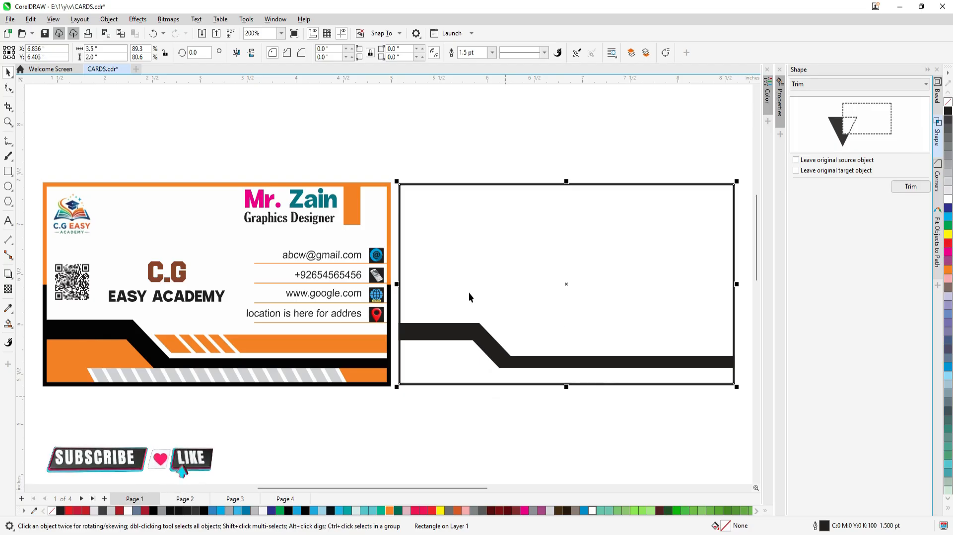
pyautogui.moveTo(568, 180); pyautogui.dragTo(558, 366)
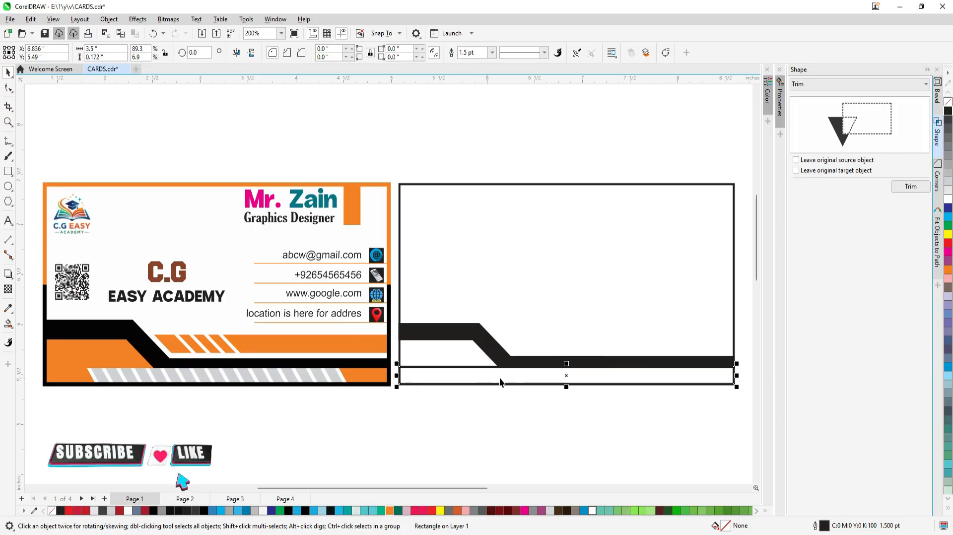
pyautogui.click(948, 190)
pyautogui.rightClick(949, 189)
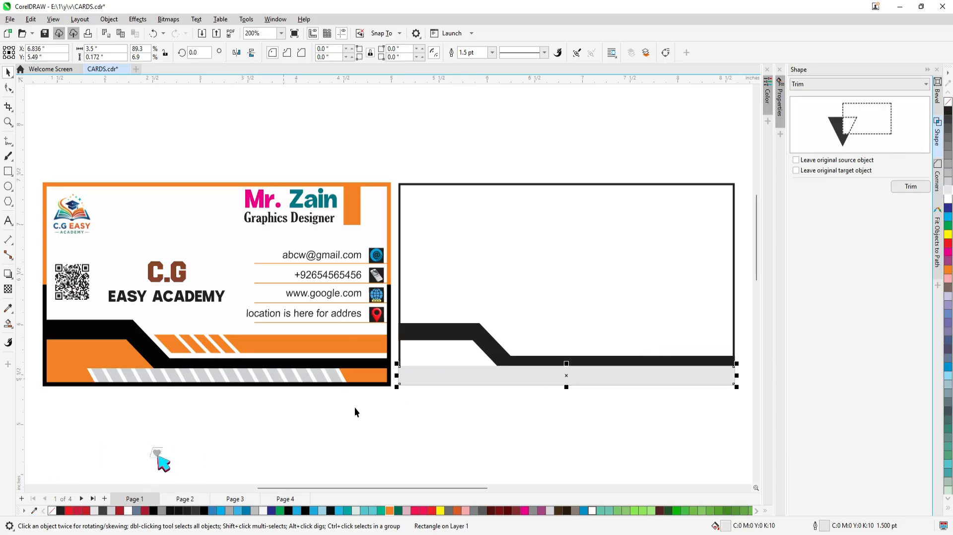
pyautogui.click(446, 437)
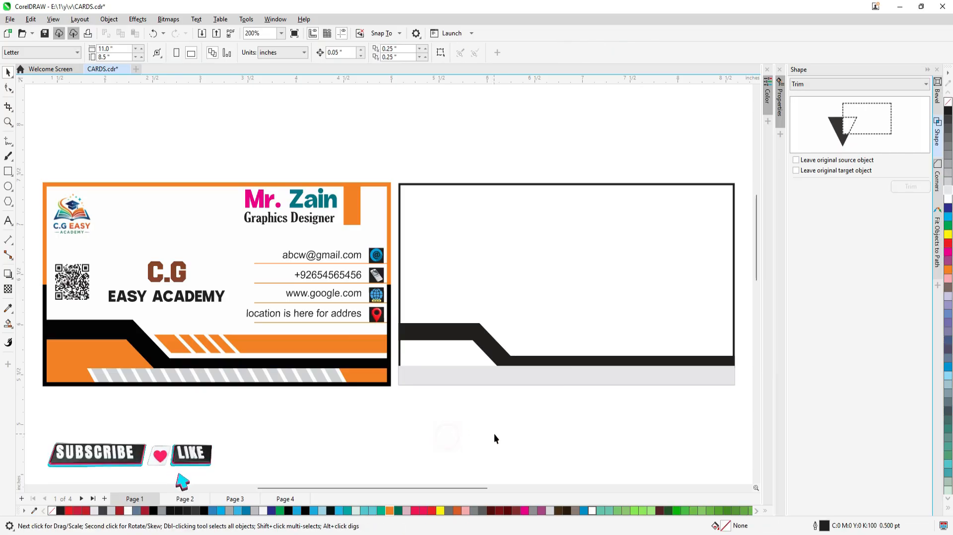
# Use Smart Fill with an orange colour to fill the enclosed area between the black band and the light grey strip
pyautogui.click(10, 326)
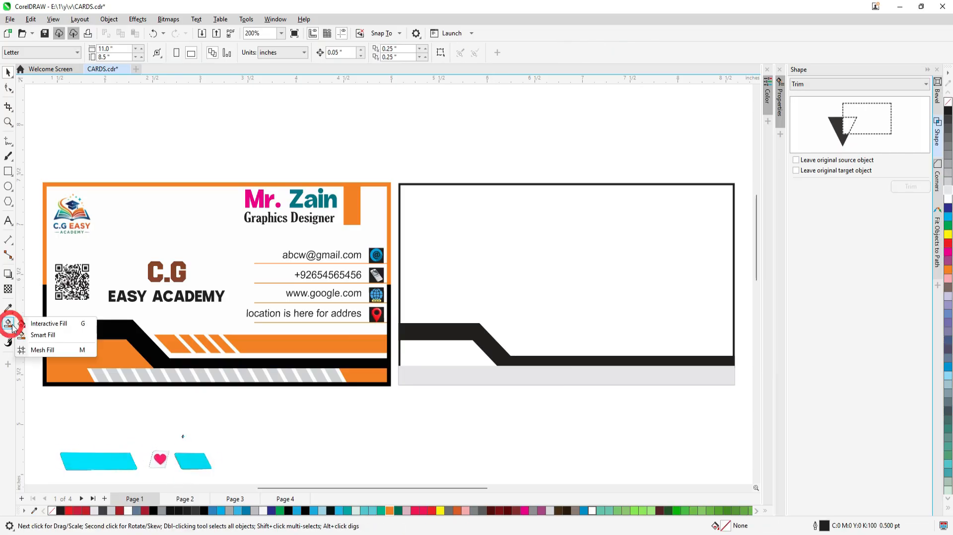
pyautogui.click(49, 336)
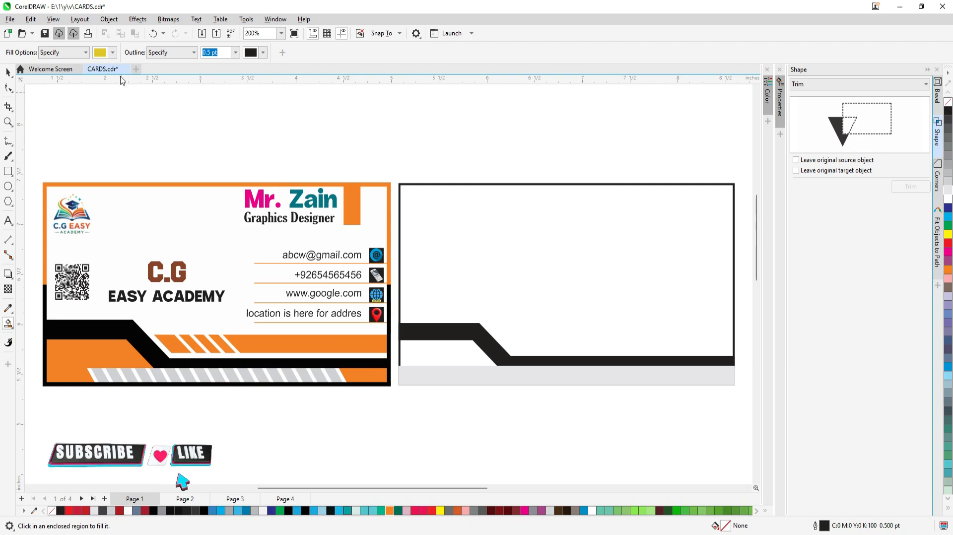
pyautogui.click(113, 52)
pyautogui.moveTo(108, 179); pyautogui.dragTo(106, 180)
pyautogui.click(163, 109)
pyautogui.click(471, 162)
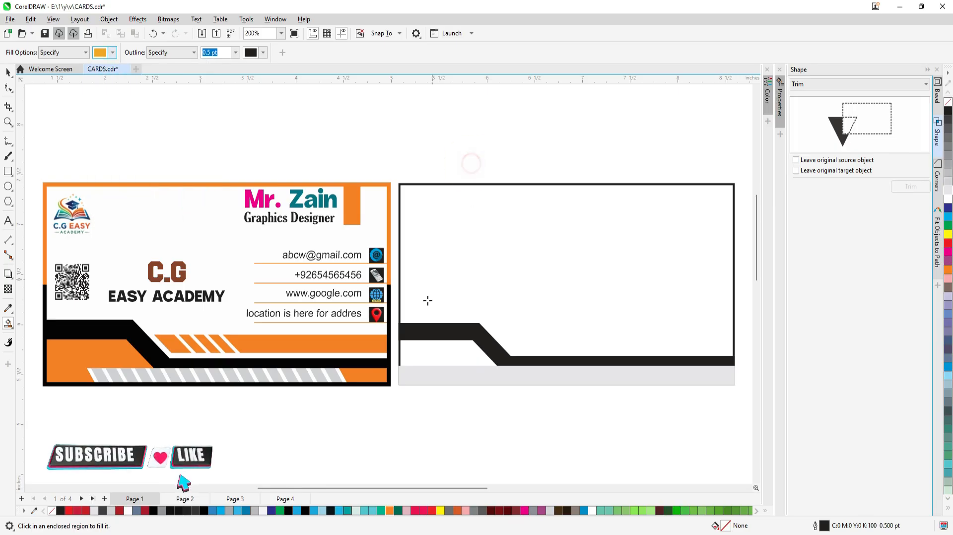
pyautogui.click(448, 357)
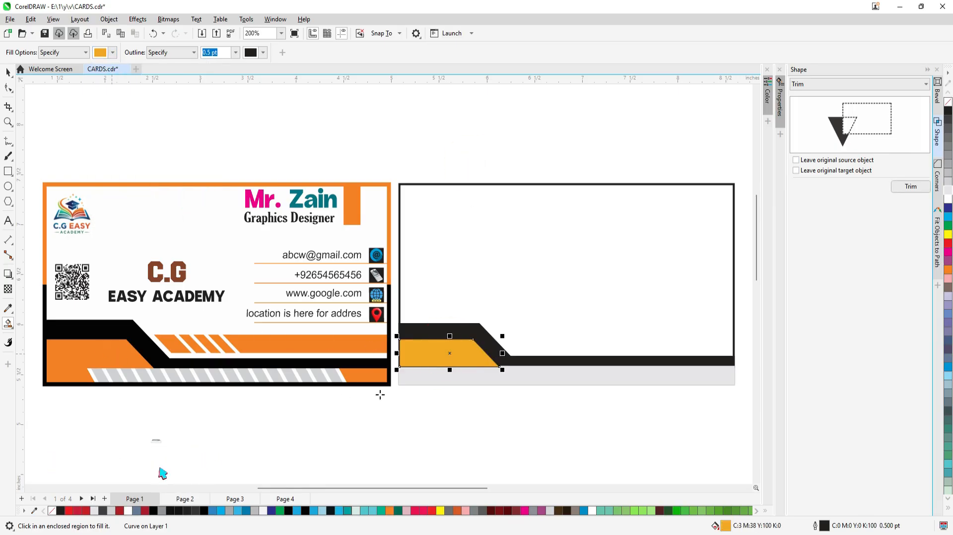
pyautogui.click(8, 73)
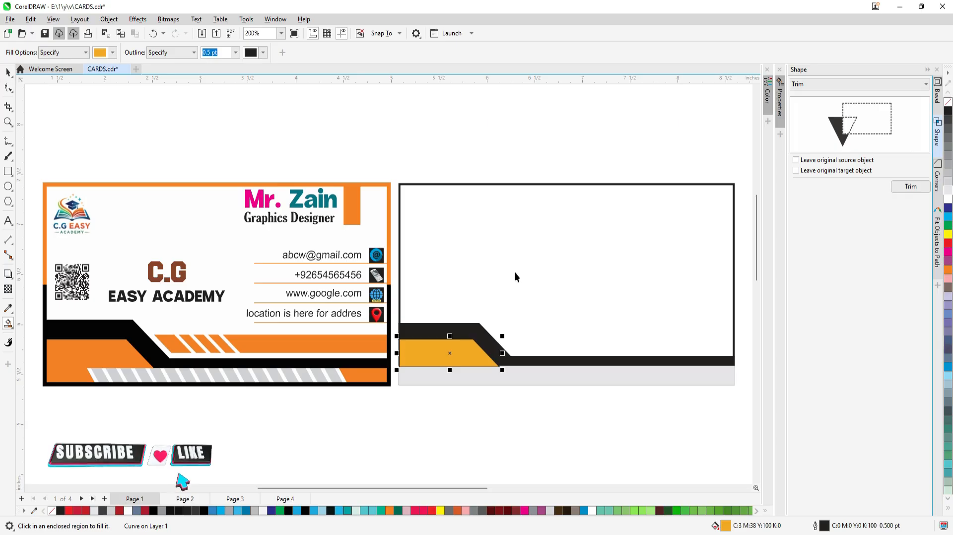
pyautogui.click(534, 161)
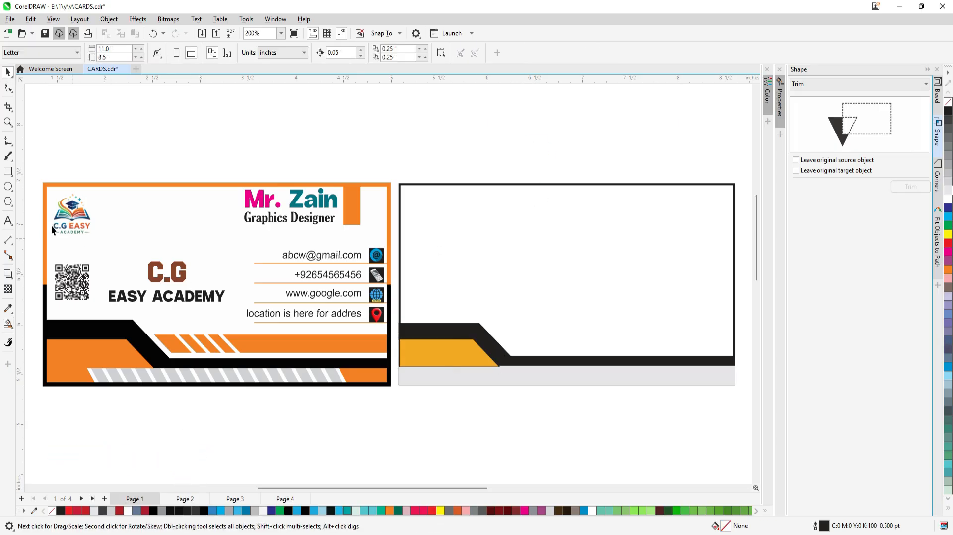
# Draw a thin upright rectangle about 0.04 by 1.22 inches inside the blank card and rotate it 45 degrees
pyautogui.press('F6')
pyautogui.moveTo(590, 219); pyautogui.dragTo(591, 342)
pyautogui.click(8, 73)
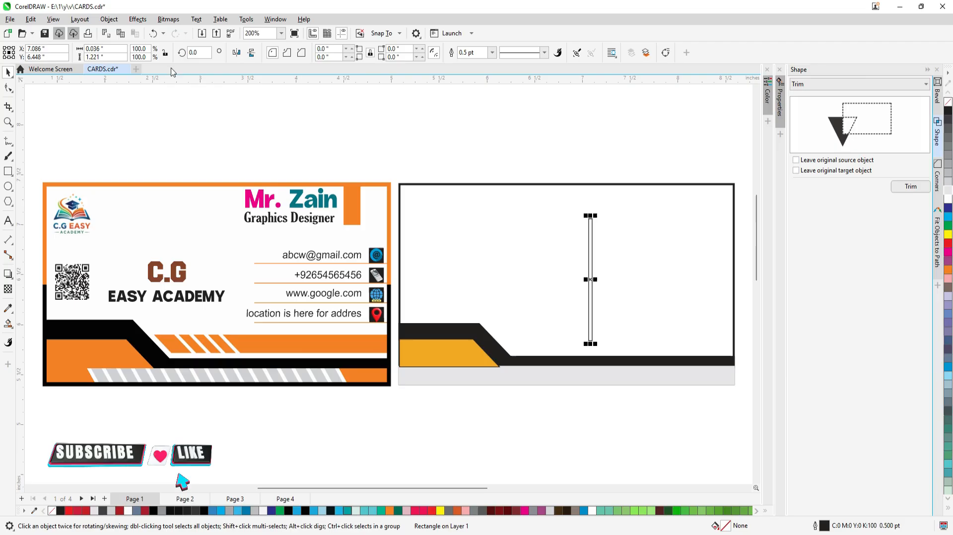
pyautogui.click(189, 52)
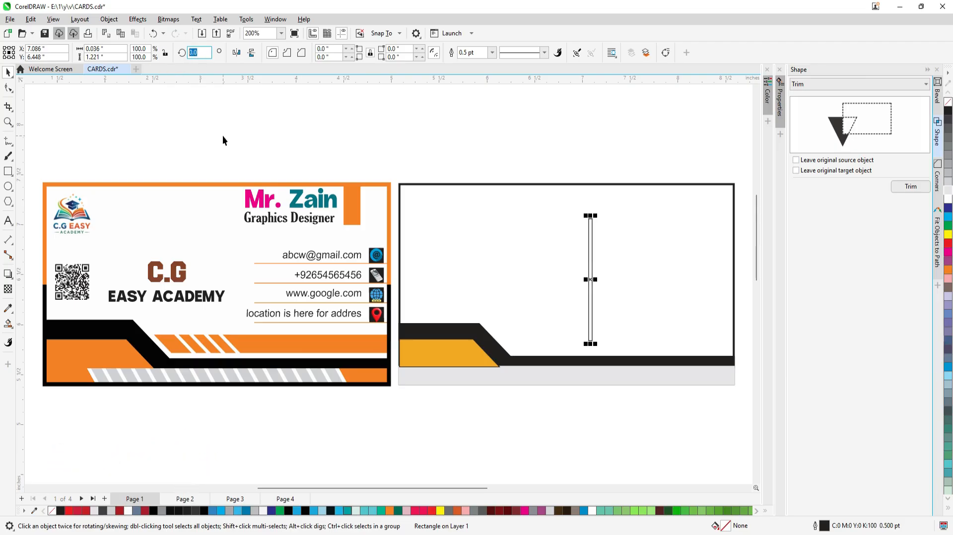
pyautogui.write('45')
pyautogui.press('Return')
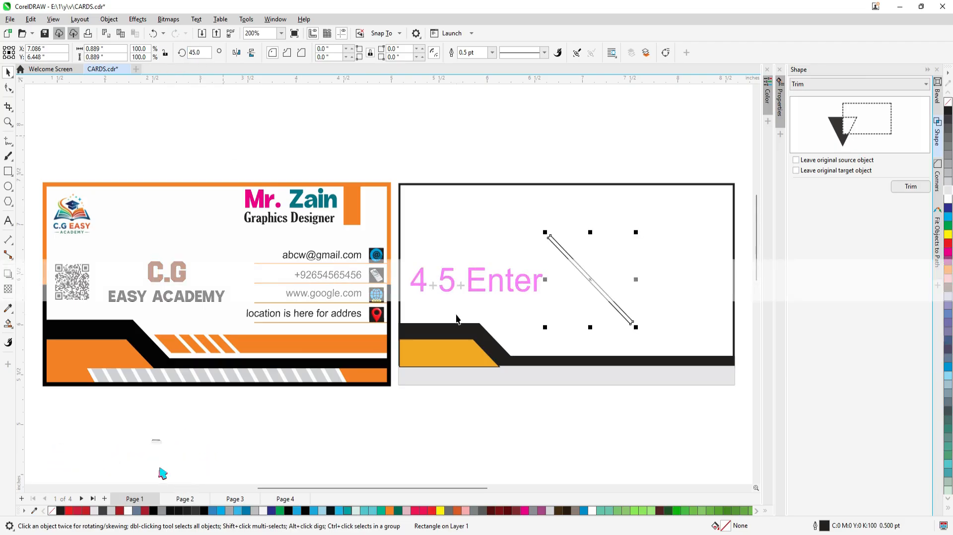
# Move the angled bar over the right end of the light grey strip and place a copy just to its left
pyautogui.click(590, 281)
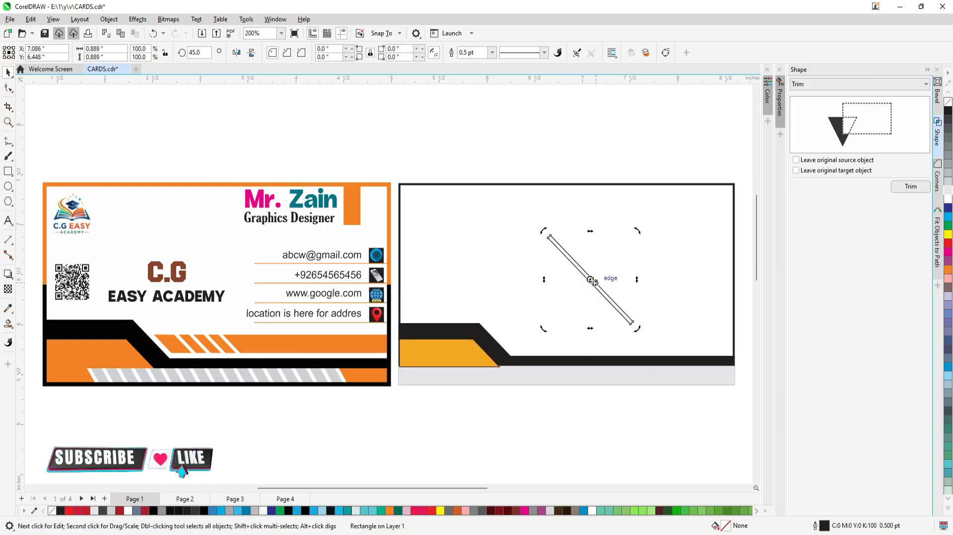
pyautogui.click(591, 280)
pyautogui.moveTo(591, 280); pyautogui.dragTo(674, 381)
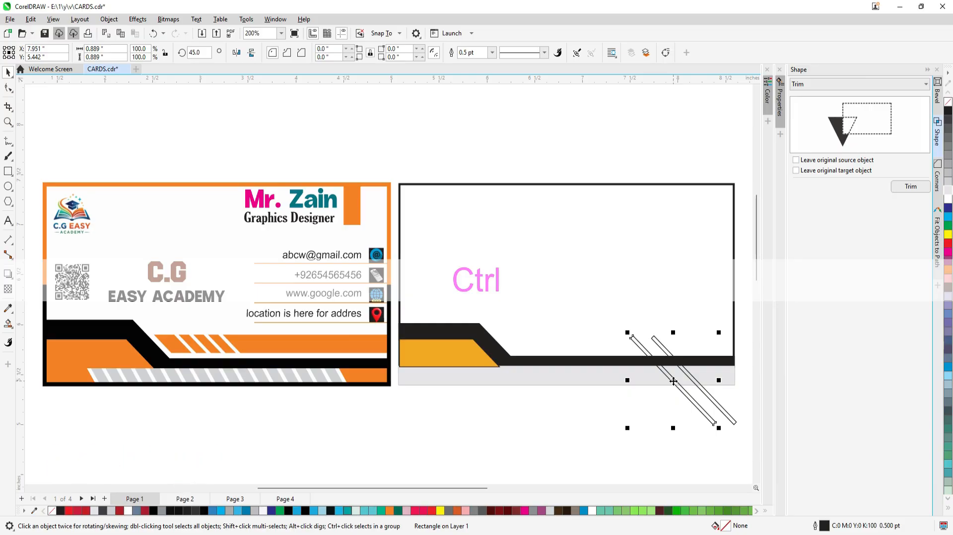
# Repeat the angled bar's offset copy across the light grey strip until the row of bars reaches the card's left edge
pyautogui.hotkey('ctrl', 'd')
pyautogui.hotkey('ctrl', 'd')
pyautogui.hotkey('ctrl', 'd')
pyautogui.hotkey('ctrl', 'd')
pyautogui.hotkey('ctrl', 'd')
pyautogui.hotkey('ctrl', 'd')
pyautogui.hotkey('ctrl', 'd')
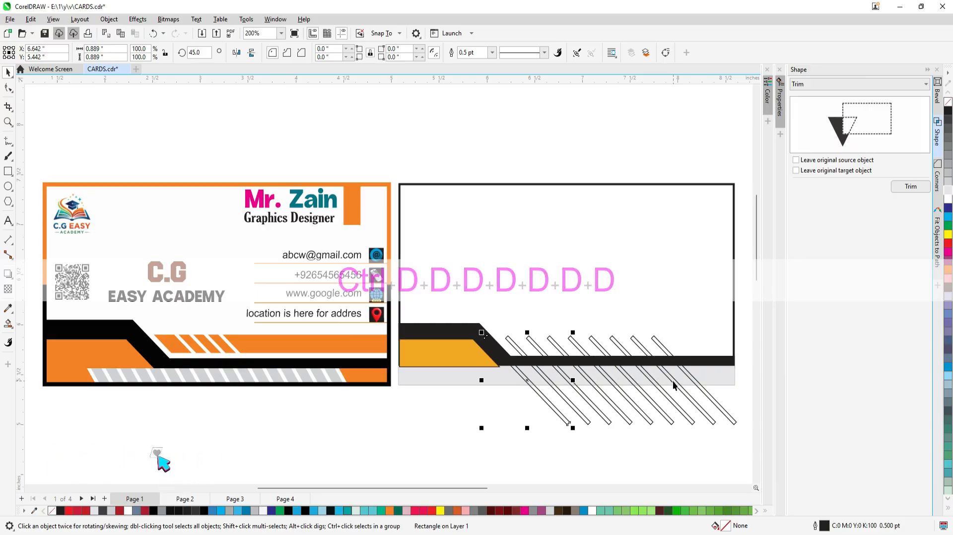
pyautogui.hotkey('ctrl', 'd')
pyautogui.hotkey('ctrl', 'd')
pyautogui.hotkey('ctrl', 'd')
pyautogui.hotkey('ctrl', 'd')
pyautogui.hotkey('ctrl', 'd')
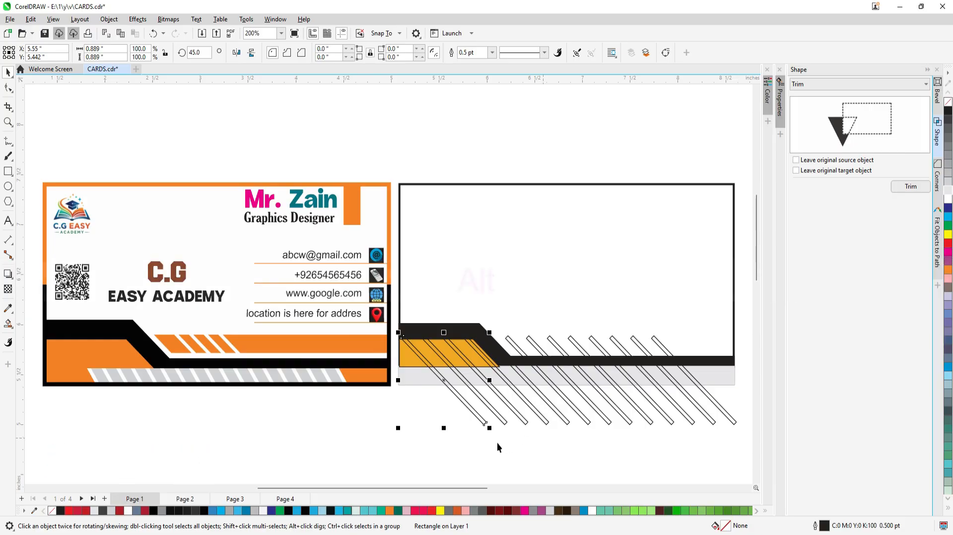
# Fill all 13 angled bars with black and trim them out of the light grey strip
pyautogui.moveTo(473, 435); pyautogui.dragTo(547, 435)
pyautogui.moveTo(735, 424); pyautogui.dragTo(738, 413)
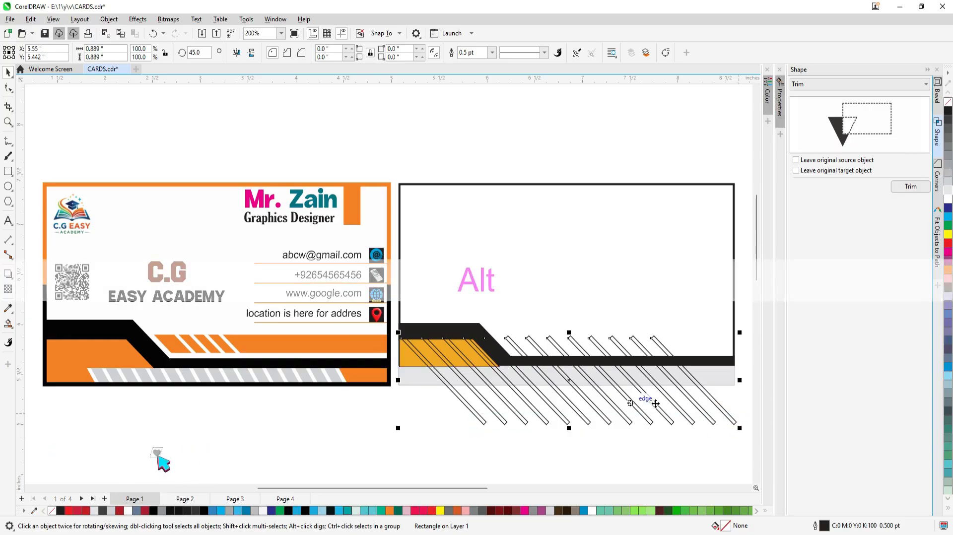
pyautogui.click(948, 111)
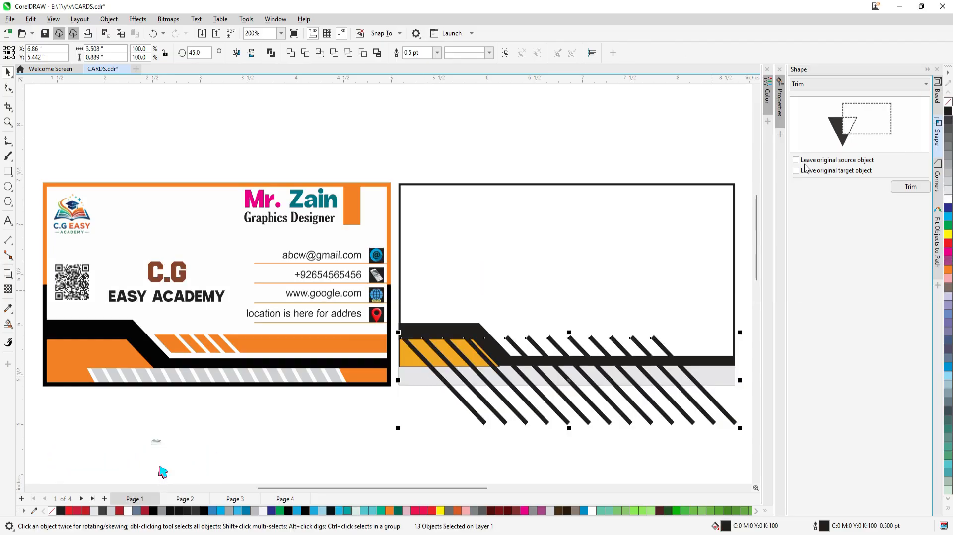
pyautogui.click(913, 186)
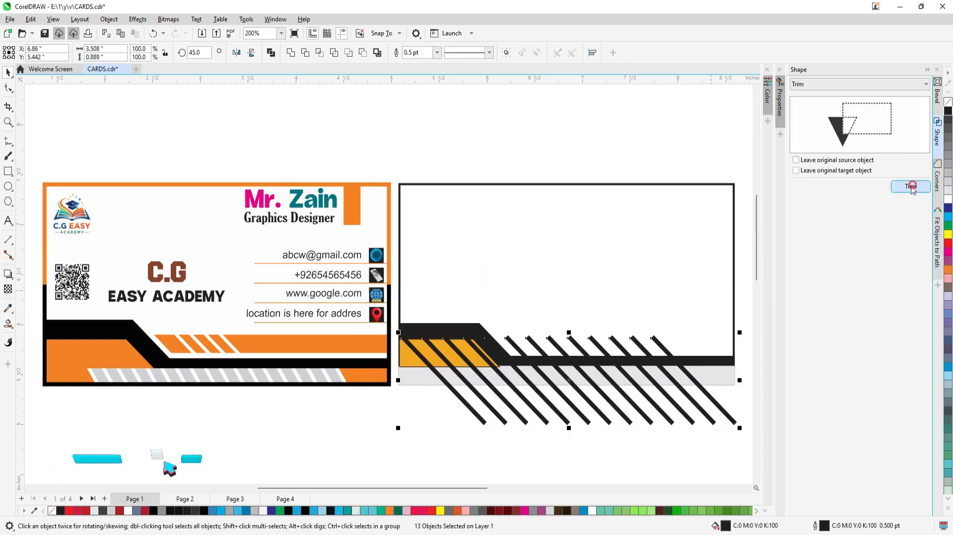
pyautogui.click(428, 382)
pyautogui.click(506, 412)
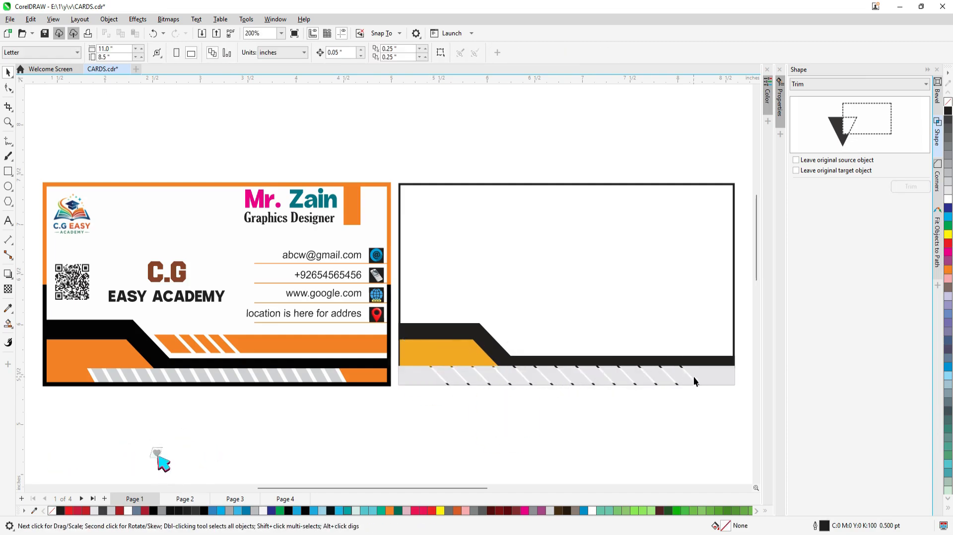
# Break the trimmed light grey strip apart into separate pieces
pyautogui.click(573, 379)
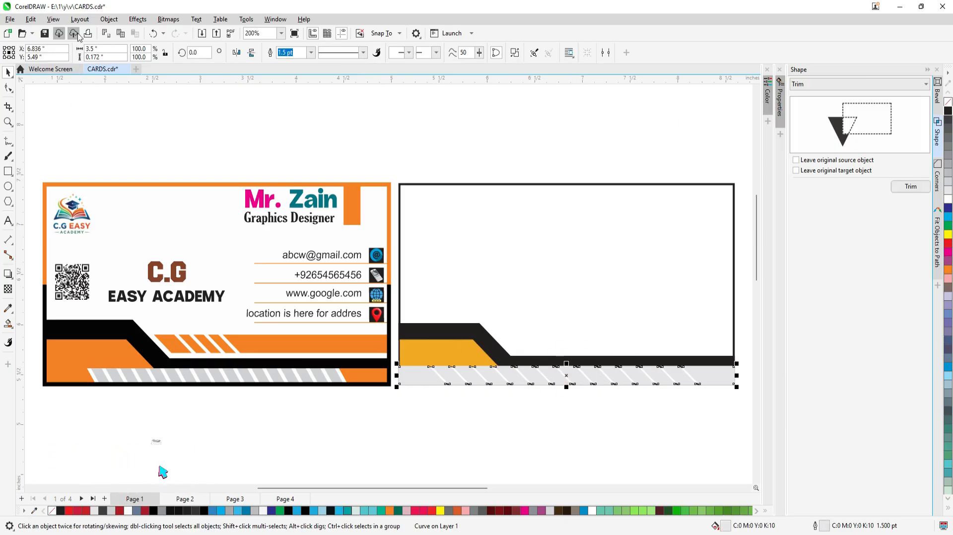
pyautogui.click(110, 20)
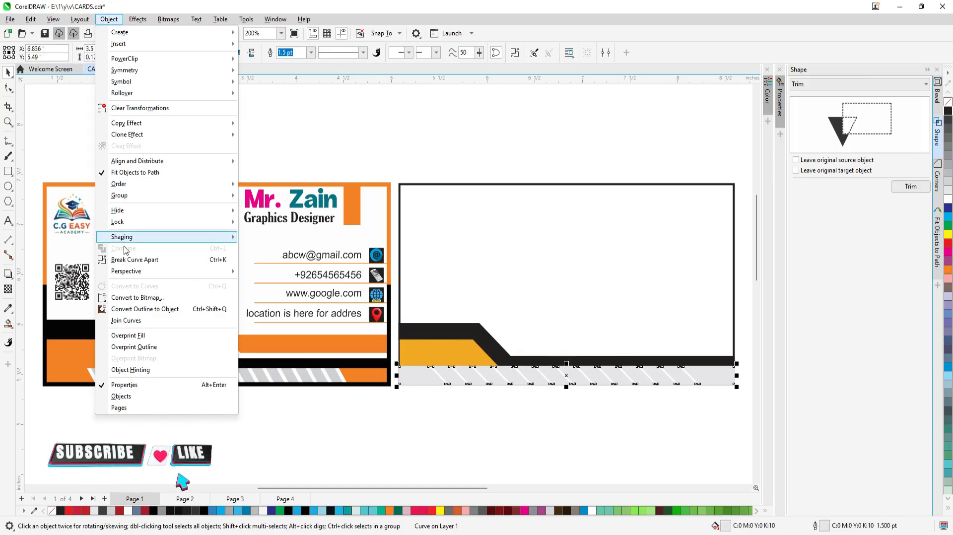
pyautogui.click(150, 261)
pyautogui.click(440, 447)
# Fill the first and last pieces of the cut strip with Orange and remove their outlines
pyautogui.click(421, 376)
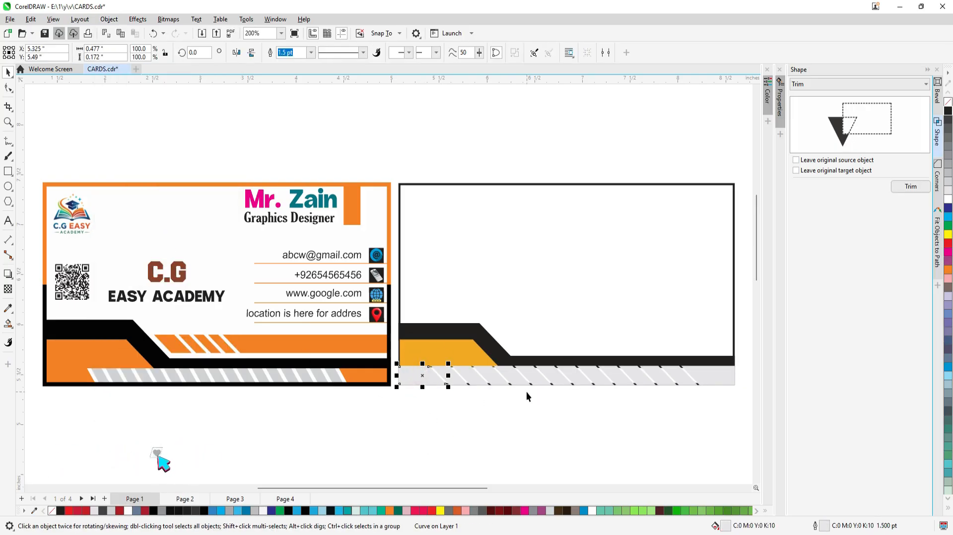
pyautogui.keyDown('shift'); pyautogui.click(717, 376); pyautogui.keyUp('shift')
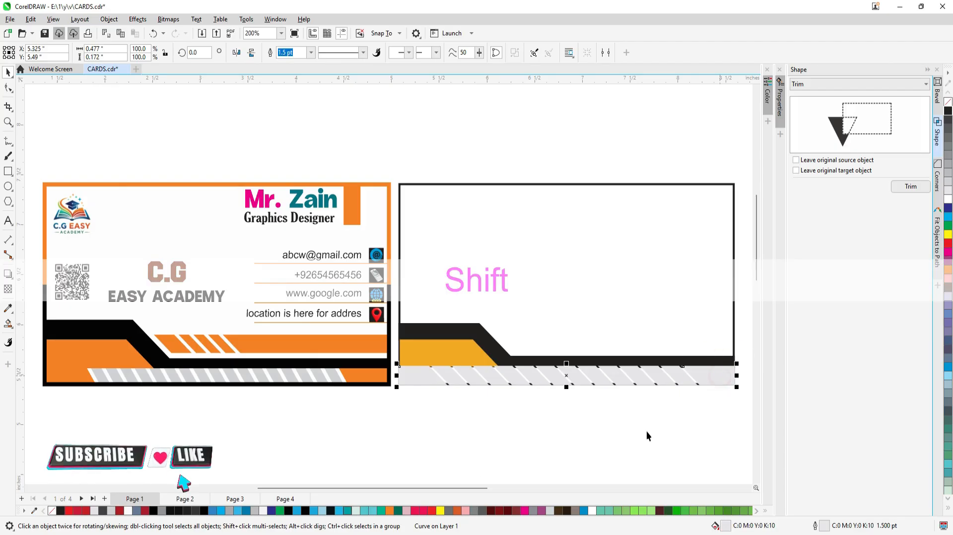
pyautogui.click(392, 511)
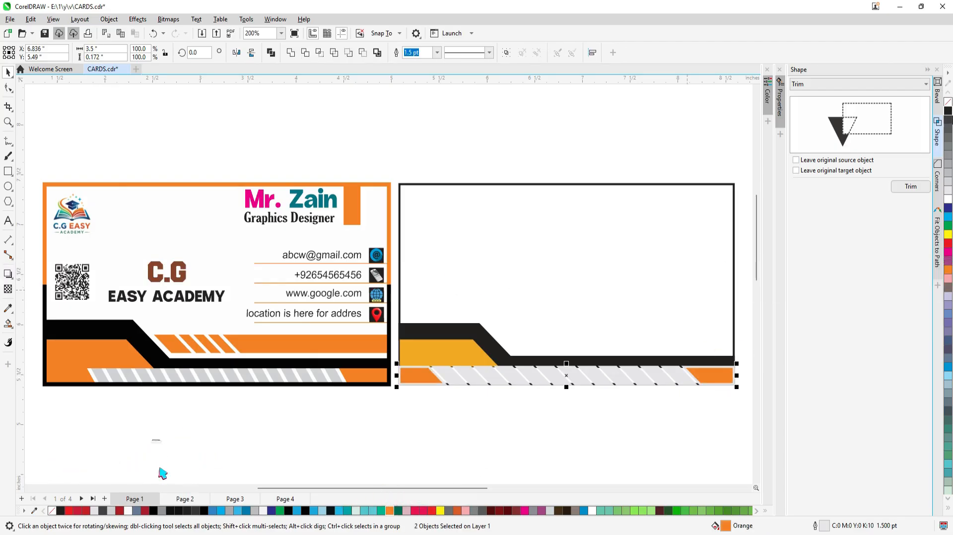
pyautogui.rightClick(949, 103)
pyautogui.click(518, 428)
# Remove the outlines from the grey middle pieces of the strip and send them to the back
pyautogui.moveTo(416, 410); pyautogui.dragTo(627, 361)
pyautogui.moveTo(694, 348); pyautogui.dragTo(713, 344)
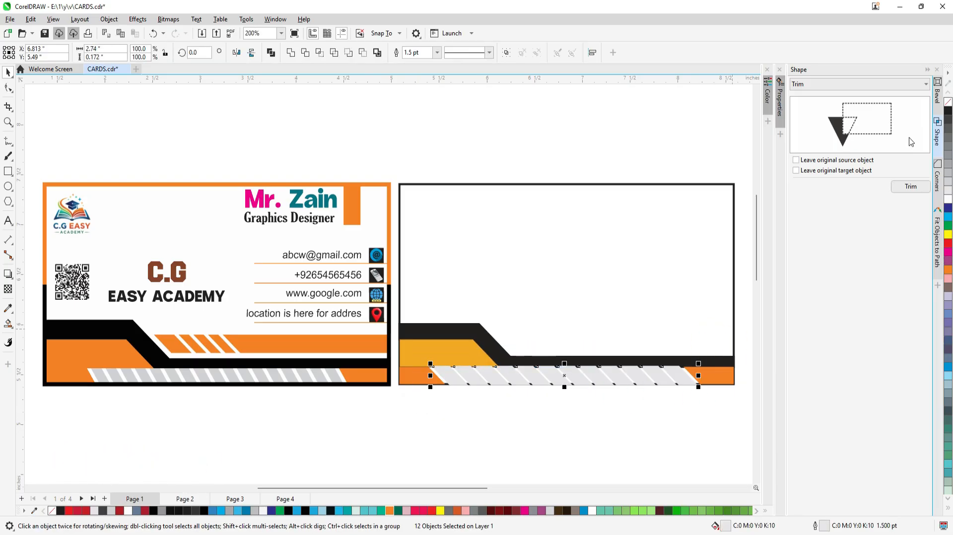
pyautogui.rightClick(949, 102)
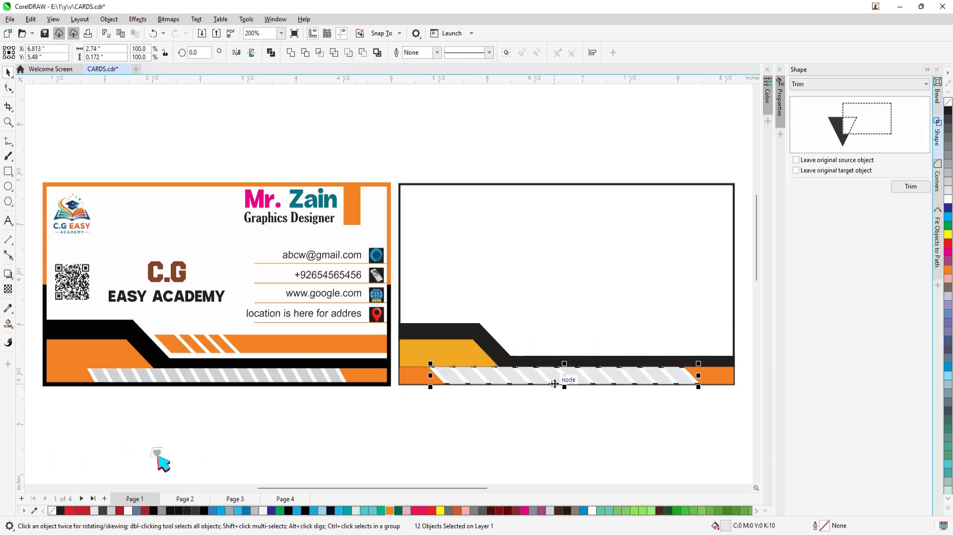
pyautogui.hotkey('shift', 'pagedown')
pyautogui.click(564, 411)
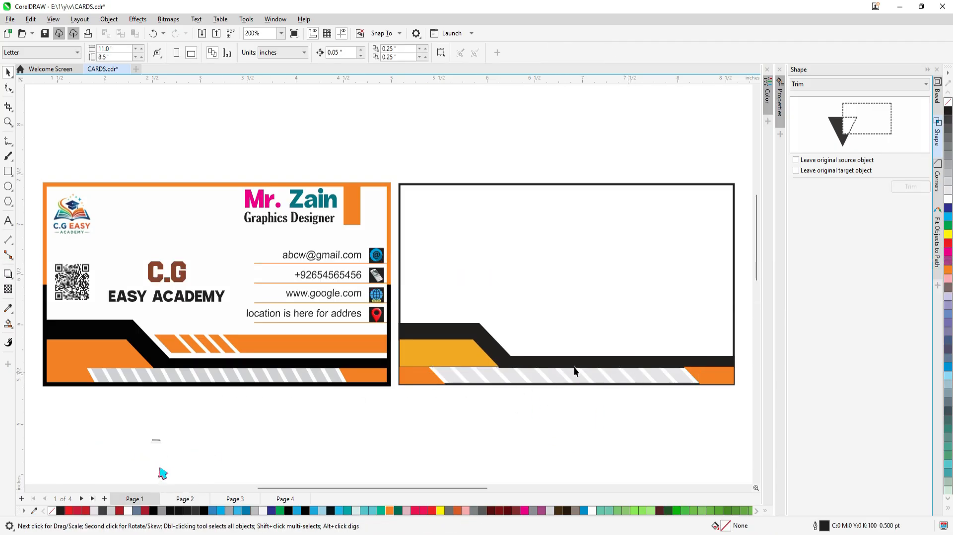
# Remove the outline from the orange area under the black band and from the other bottom shapes
pyautogui.click(457, 358)
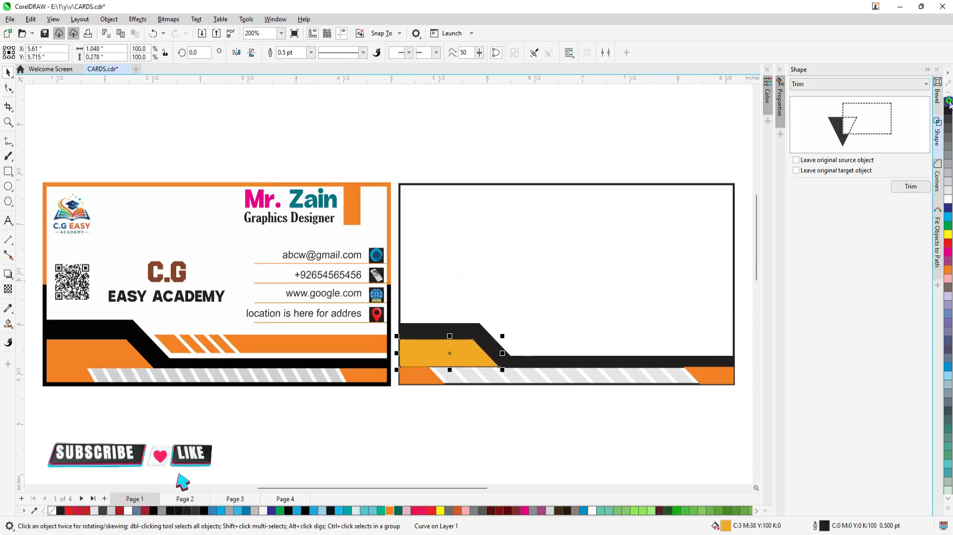
pyautogui.click(466, 432)
pyautogui.moveTo(394, 312); pyautogui.dragTo(668, 407)
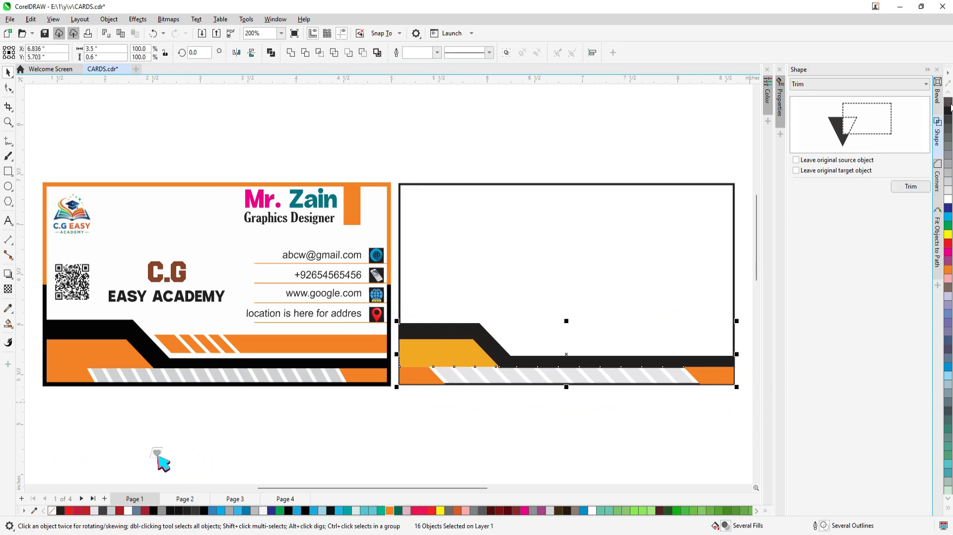
pyautogui.click(536, 424)
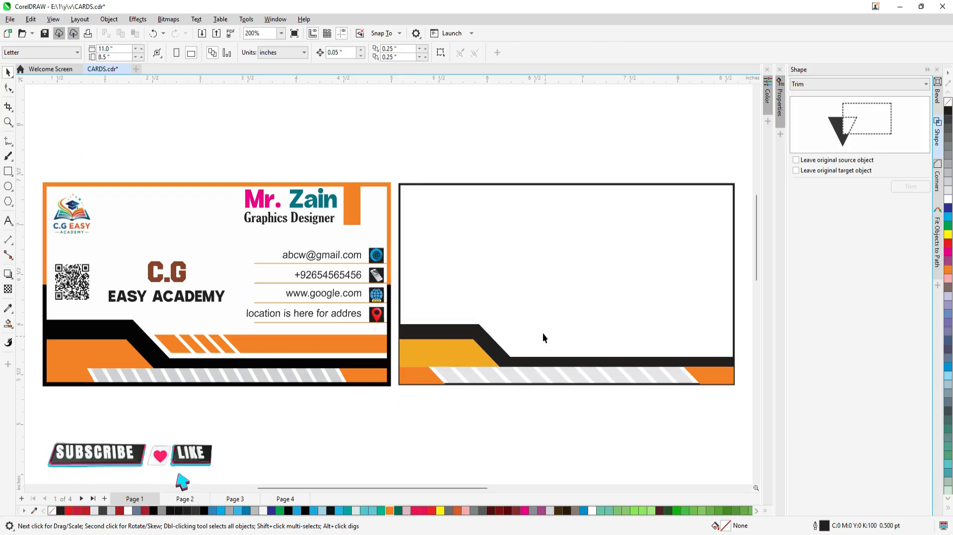
# Create a copy of the card outline squeezed vertically about its centre to about 0.24 inches high
pyautogui.click(523, 183)
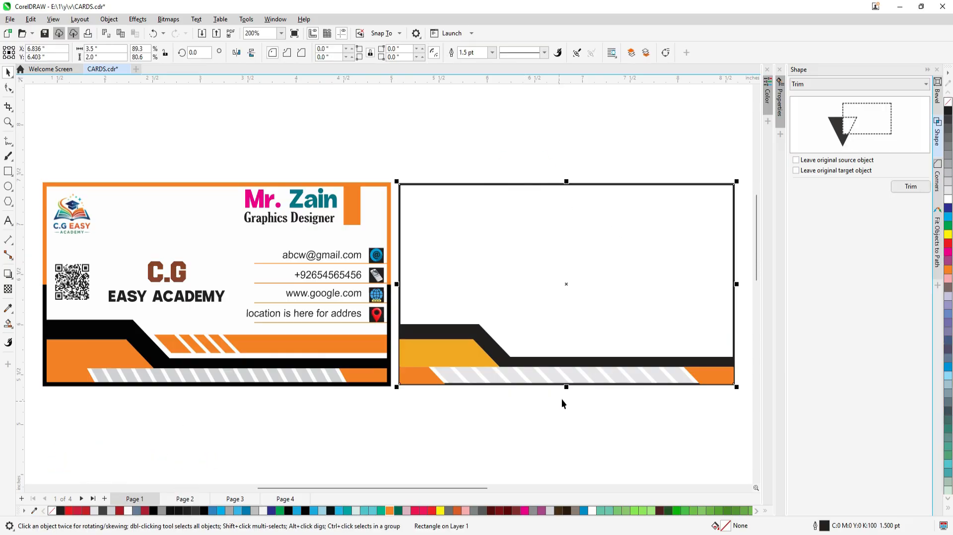
pyautogui.moveTo(567, 387); pyautogui.dragTo(560, 301)
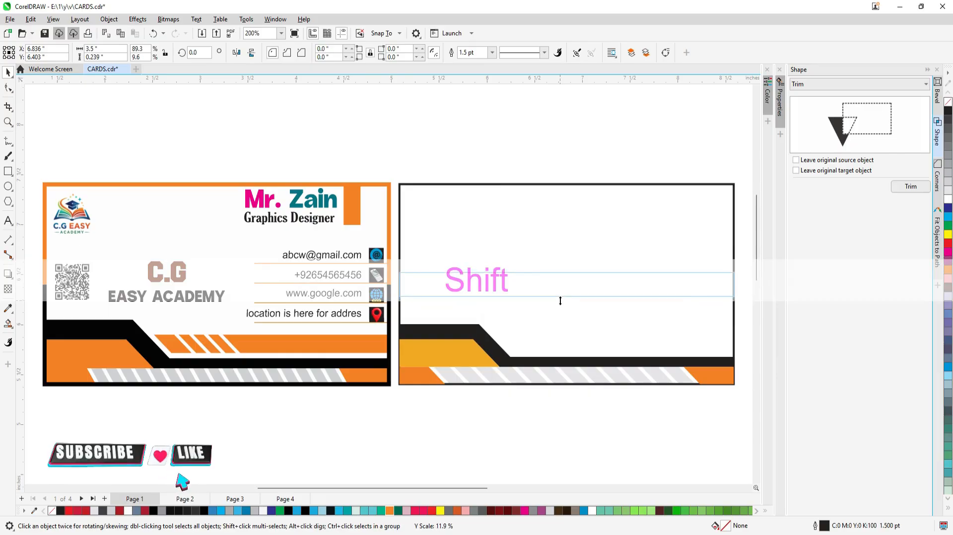
pyautogui.moveTo(560, 302); pyautogui.dragTo(561, 302)
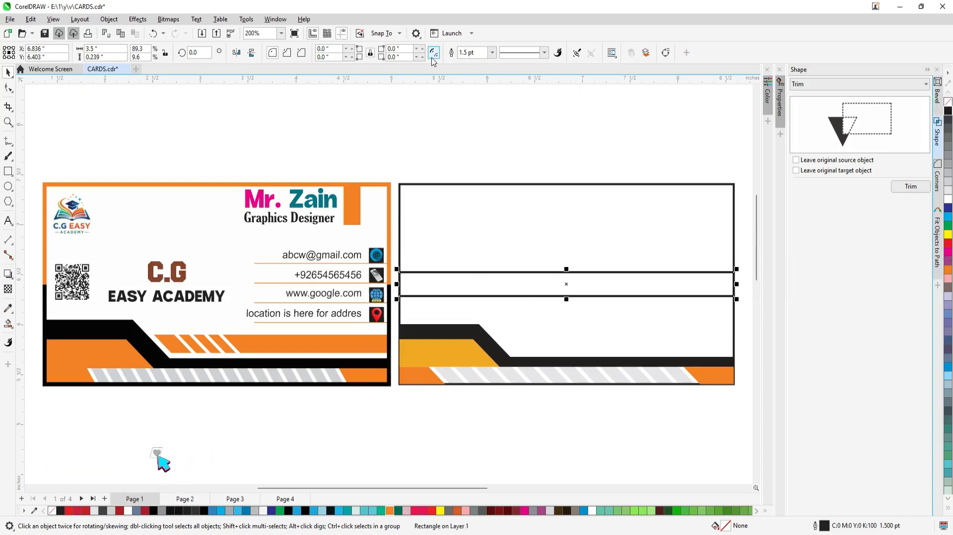
# Set the squeezed rectangle's outline to 0.5 pt and move it straight down onto the thin part of the black band
pyautogui.click(491, 53)
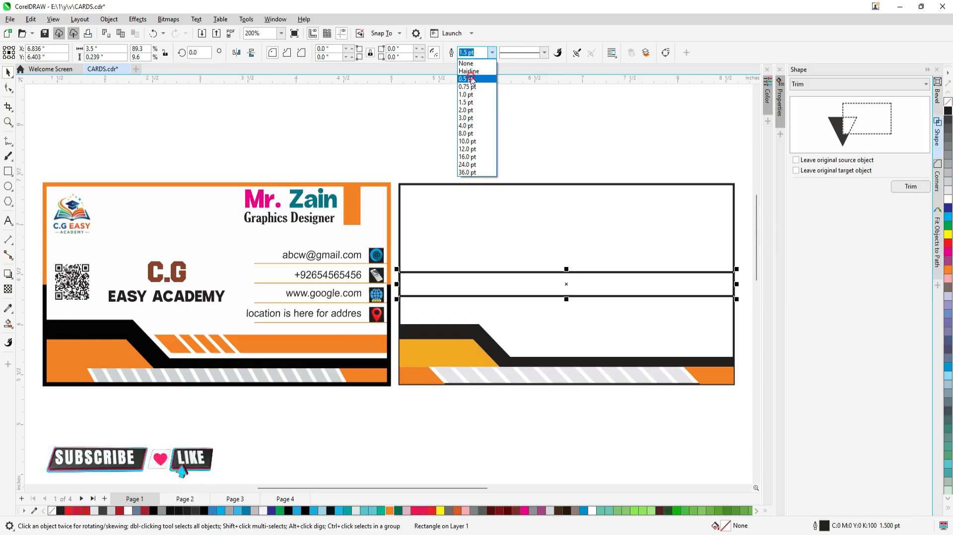
pyautogui.click(472, 80)
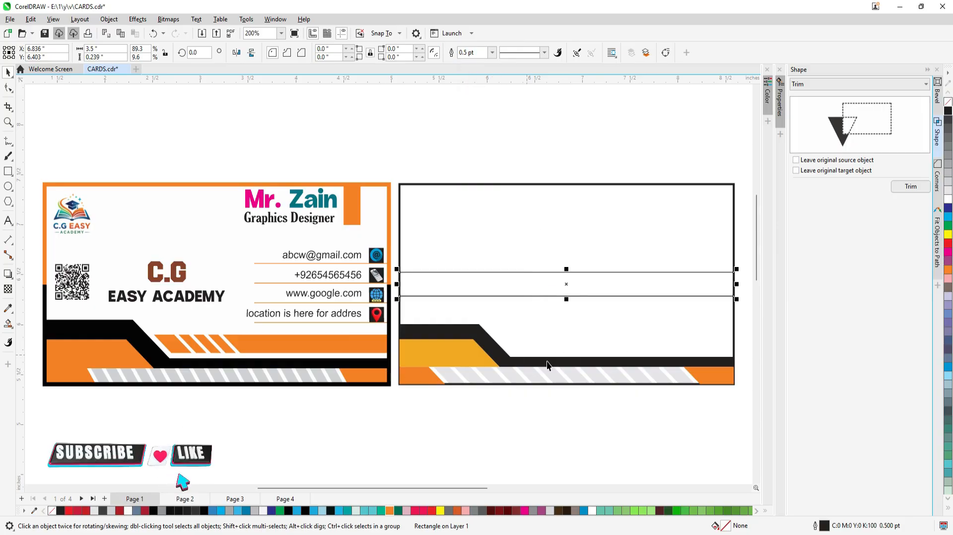
pyautogui.press('Escape')
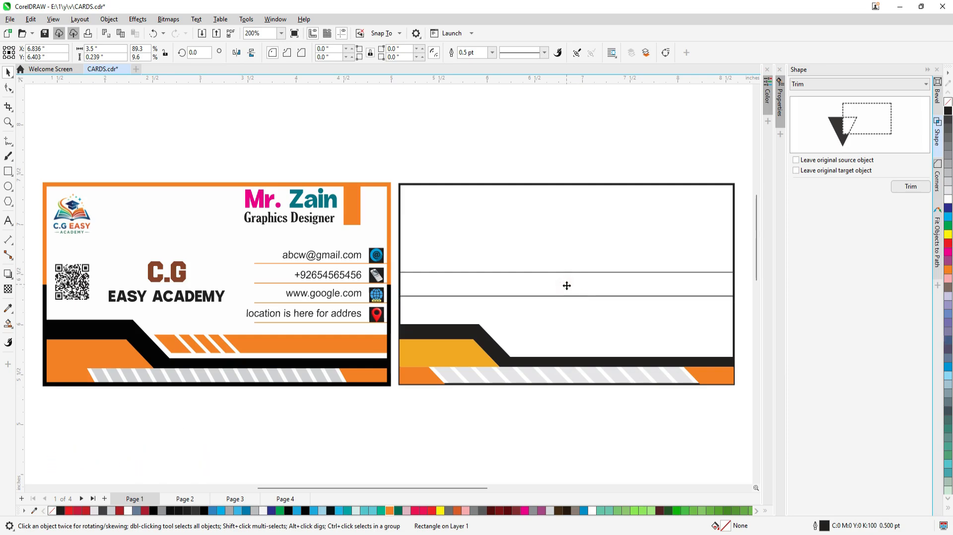
pyautogui.moveTo(567, 286); pyautogui.dragTo(568, 345)
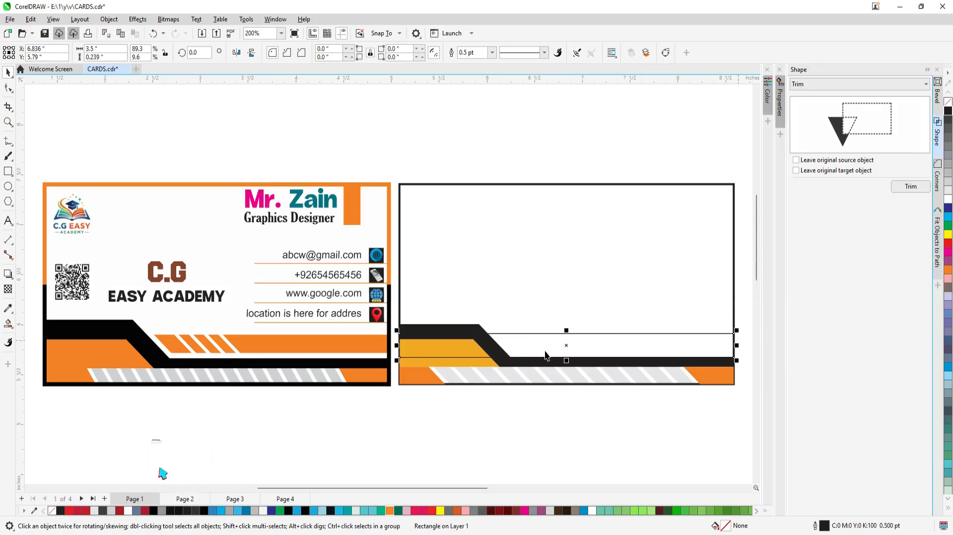
# Use Smart Fill with orange on the area above the black band's thin part, and delete the guide rectangle
pyautogui.click(7, 323)
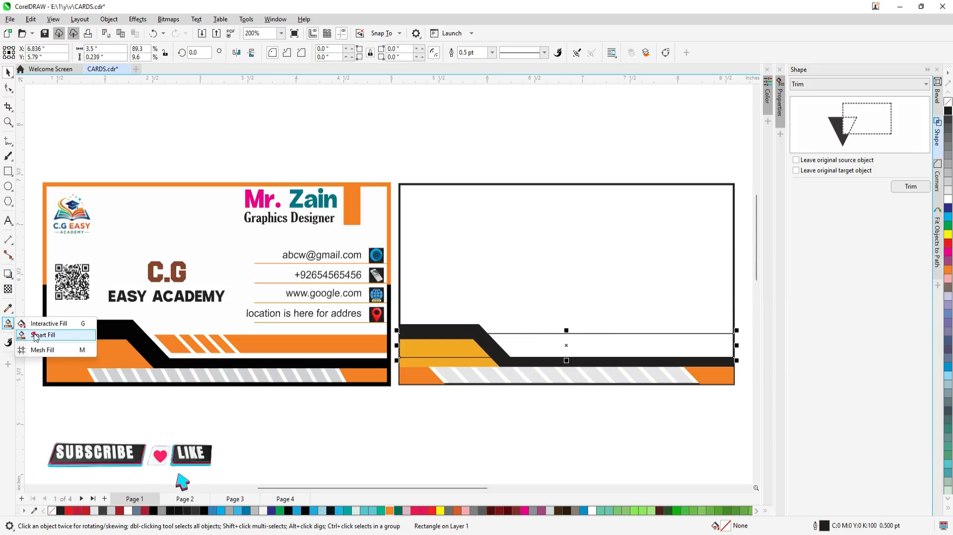
pyautogui.click(30, 335)
pyautogui.click(558, 346)
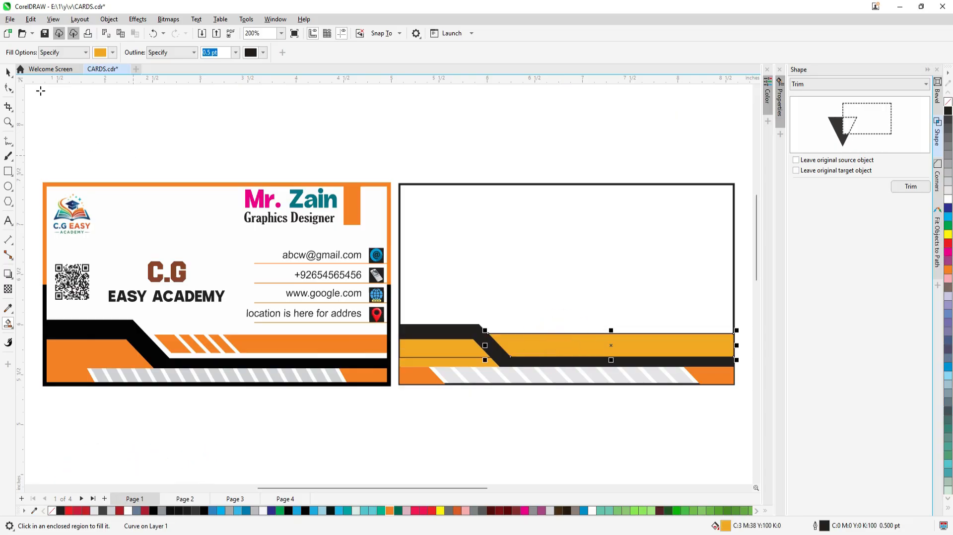
pyautogui.click(8, 73)
pyautogui.click(379, 98)
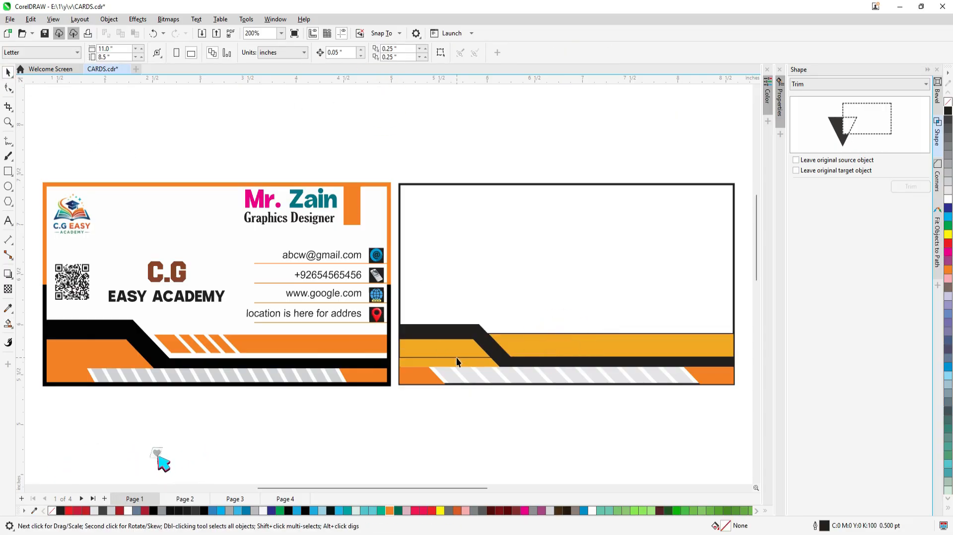
pyautogui.click(457, 359)
pyautogui.press('Delete')
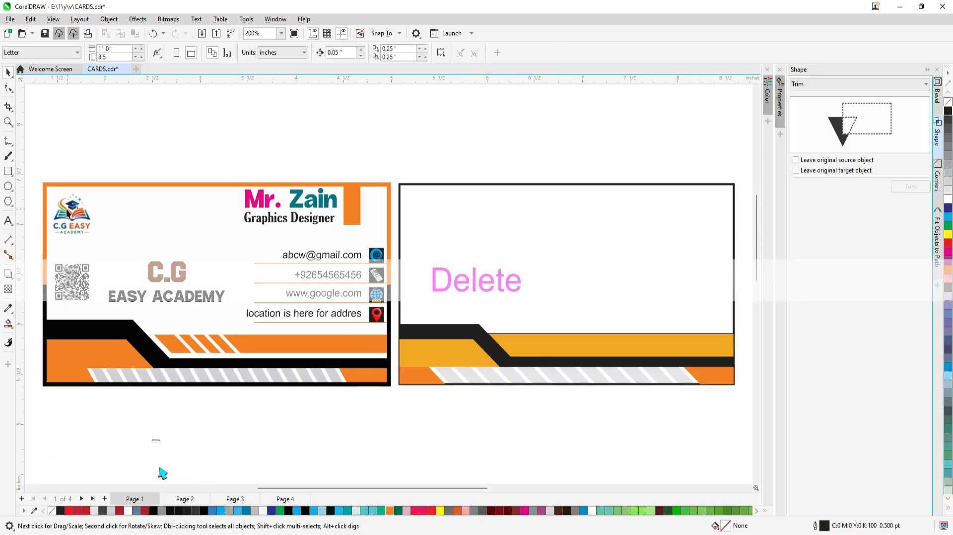
# Draw a thin upright rectangle about 0.05 by 0.75 inches inside the blank card and rotate it 45 degrees
pyautogui.click(8, 171)
pyautogui.moveTo(559, 229); pyautogui.dragTo(563, 305)
pyautogui.click(8, 73)
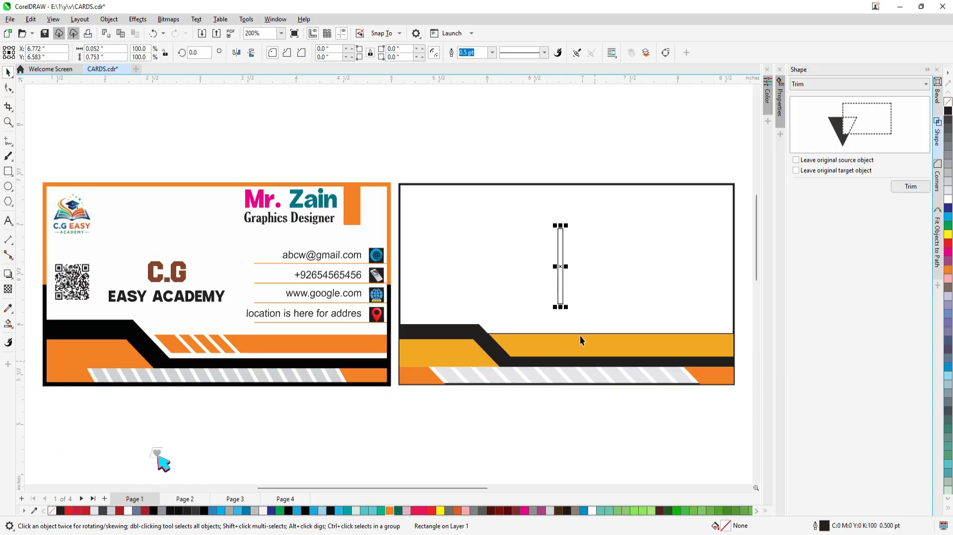
pyautogui.moveTo(201, 52); pyautogui.dragTo(185, 52)
pyautogui.write('4.5')
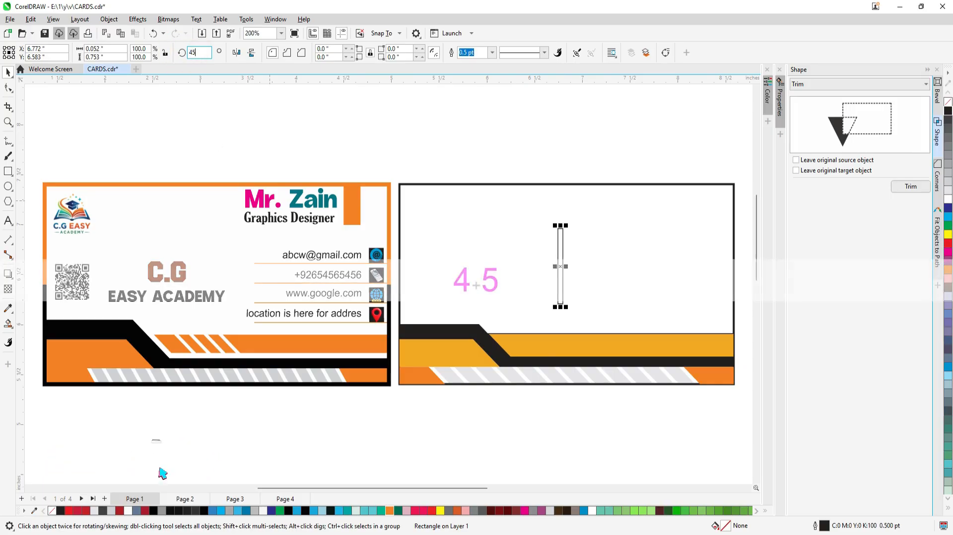
pyautogui.press('Return')
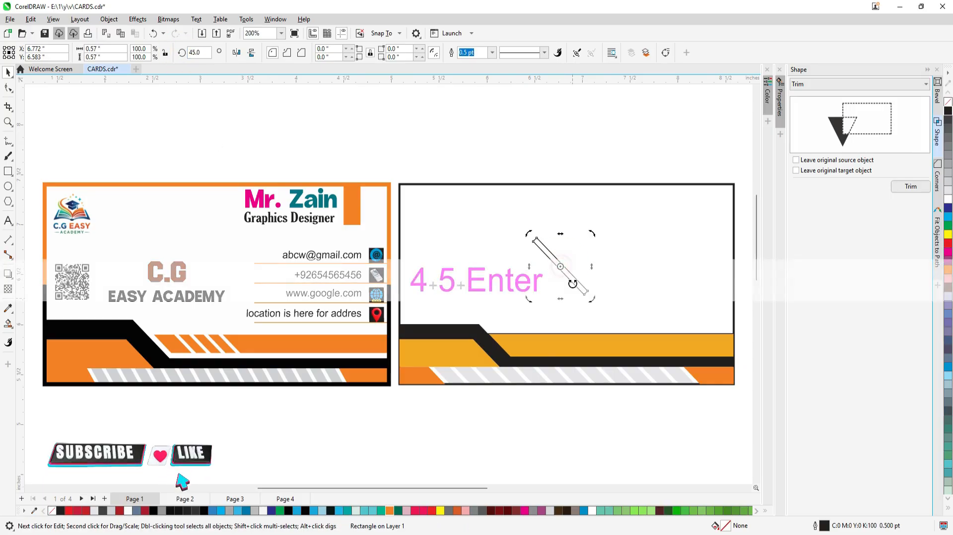
# Move the angled bar over the upper orange strip and add three evenly spaced copies to its left
pyautogui.moveTo(561, 267); pyautogui.dragTo(567, 346)
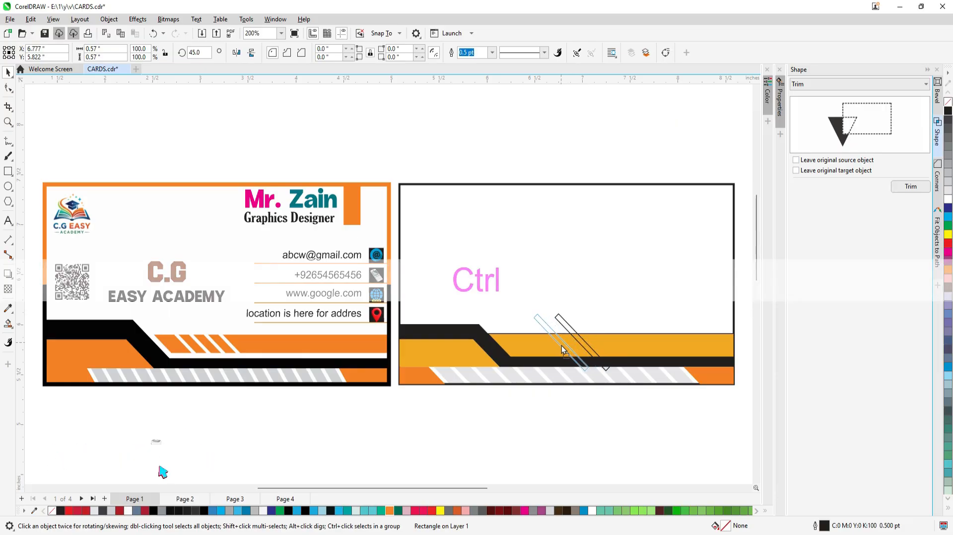
pyautogui.moveTo(561, 346); pyautogui.dragTo(562, 346)
pyautogui.hotkey('ctrl', 'd')
pyautogui.hotkey('ctrl', 'd')
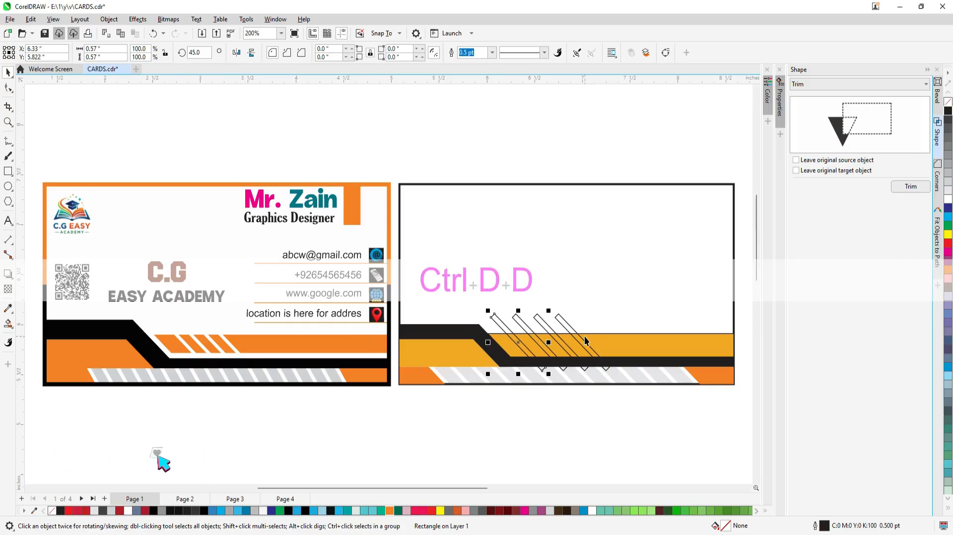
# Select the four angled bars crossing the upper orange strip and fill them with black
pyautogui.press('alt')
pyautogui.moveTo(498, 323); pyautogui.dragTo(497, 322)
pyautogui.click(586, 296)
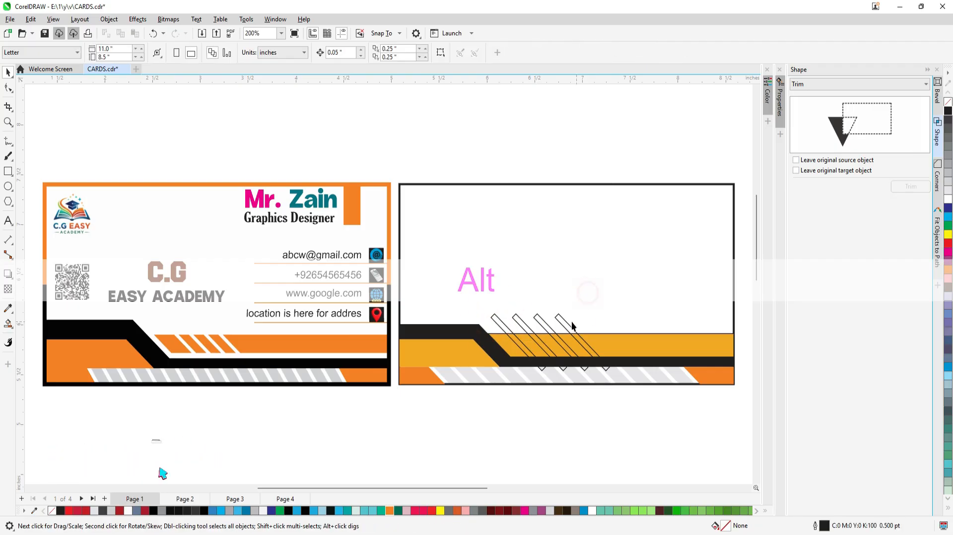
pyautogui.click(562, 317)
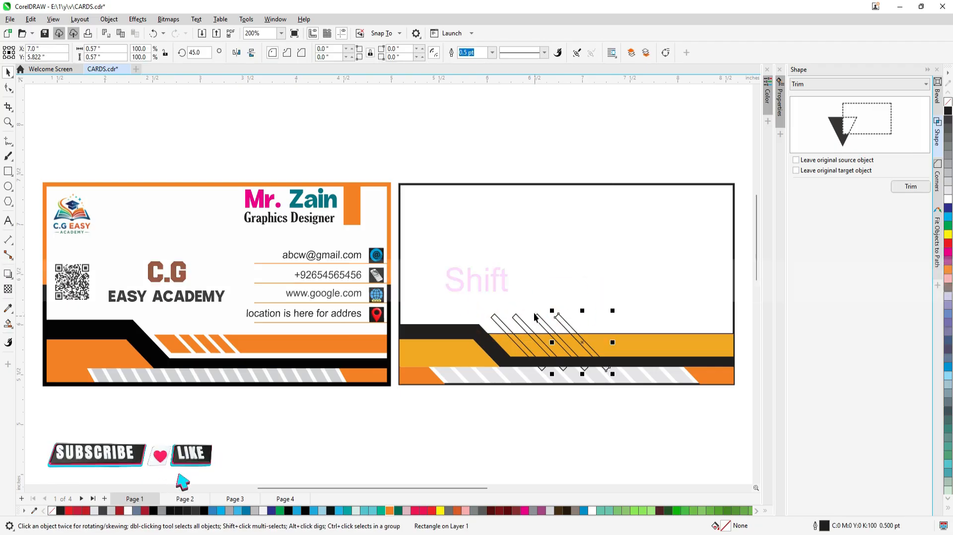
pyautogui.keyDown('shift'); pyautogui.click(538, 316); pyautogui.keyUp('shift')
pyautogui.keyDown('shift'); pyautogui.click(513, 316); pyautogui.keyUp('shift')
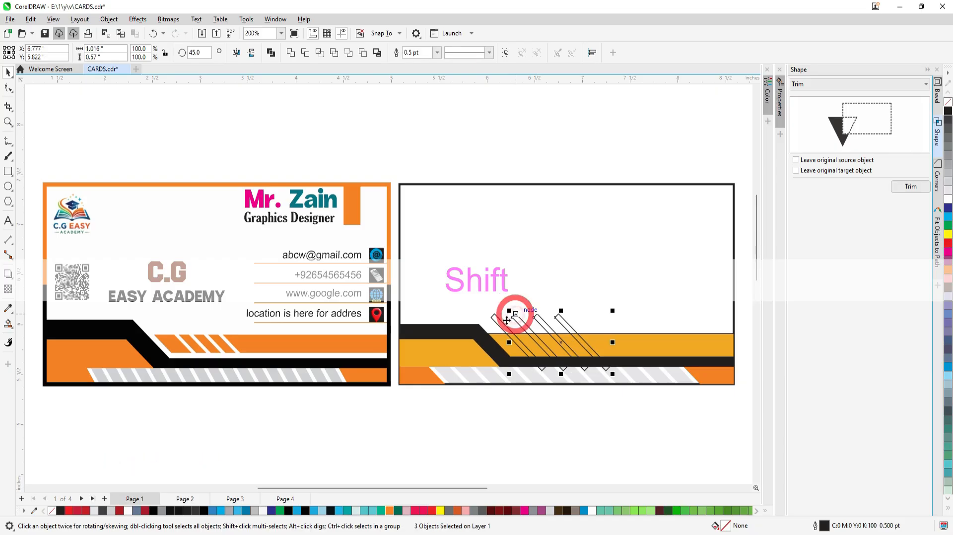
pyautogui.keyDown('shift'); pyautogui.click(493, 316); pyautogui.keyUp('shift')
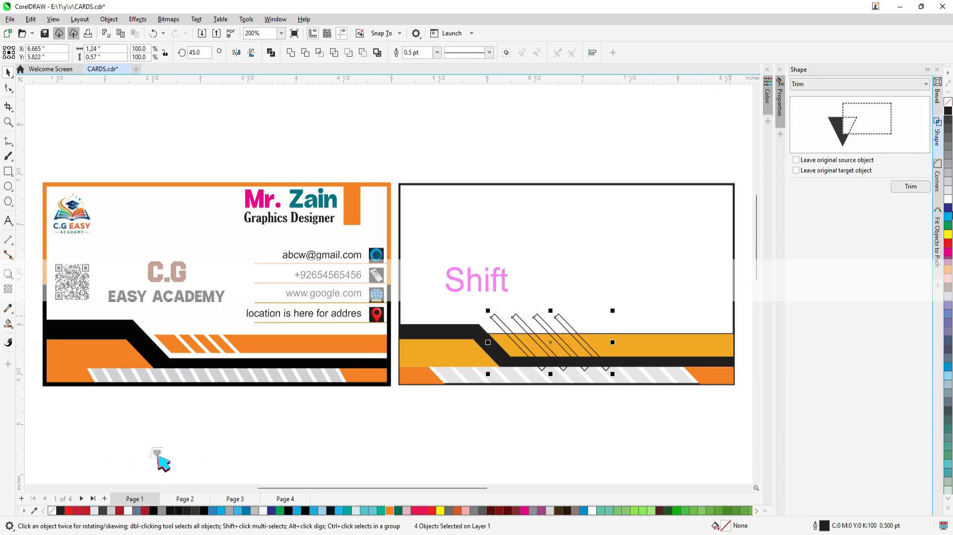
pyautogui.click(949, 112)
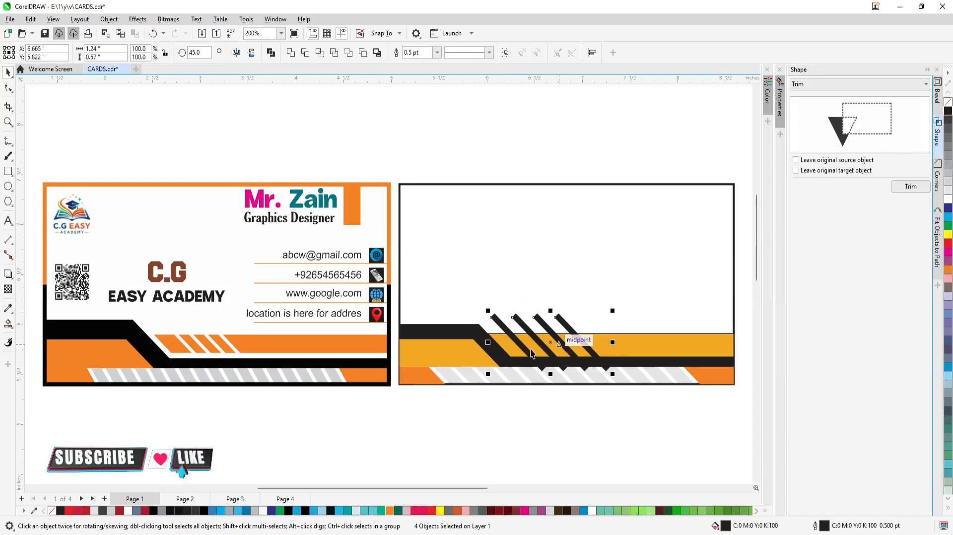
# Nudge the four black bars 0.1 inches to the right and trim the upper orange strip with them
pyautogui.press('Right')
pyautogui.press('Right')
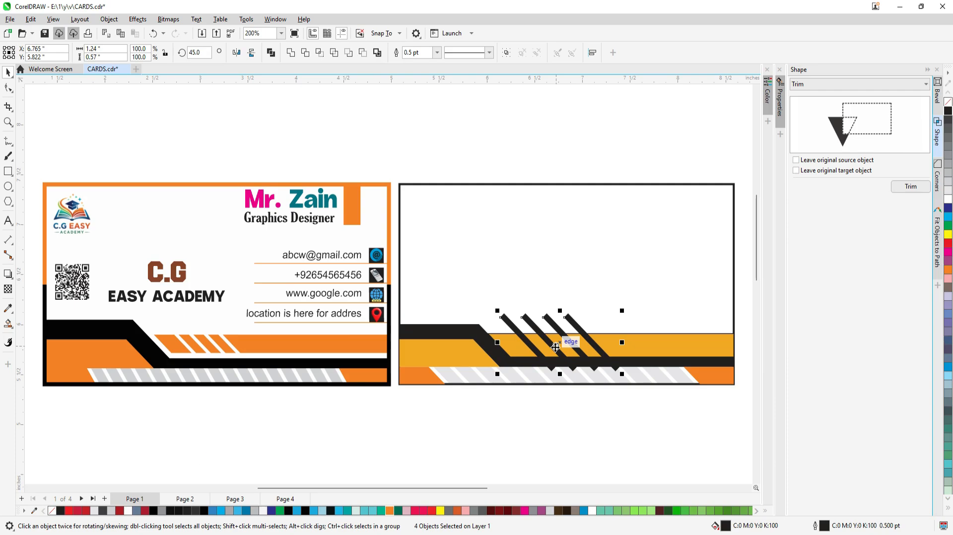
pyautogui.click(910, 187)
pyautogui.click(653, 351)
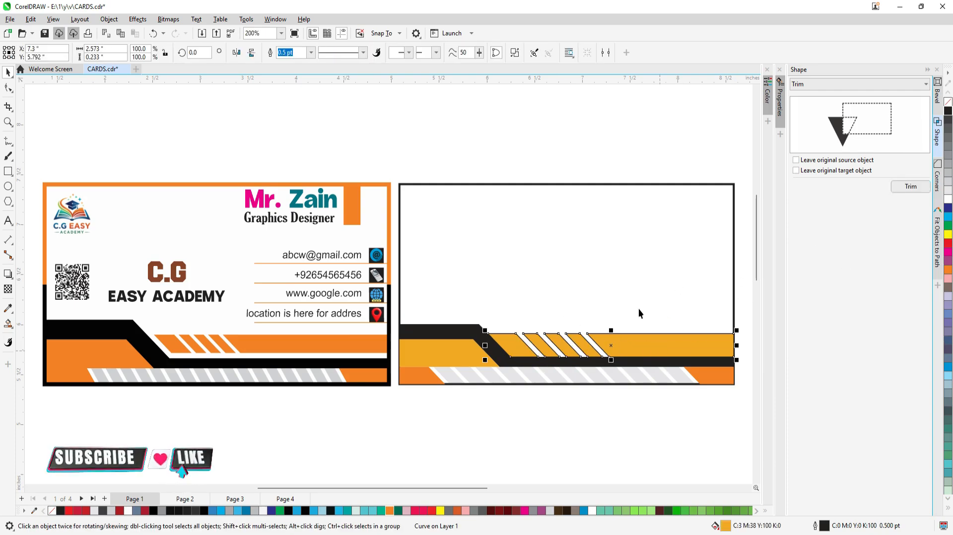
# Remove the striped strip's outline and nudge the strip 0.05 inches up and 0.05 inches to the right
pyautogui.click(643, 343)
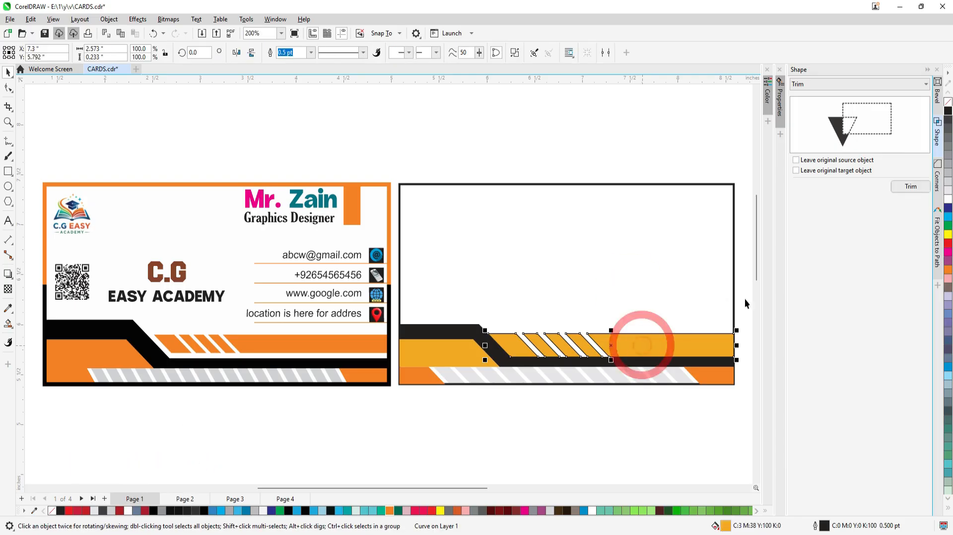
pyautogui.rightClick(950, 103)
pyautogui.click(664, 239)
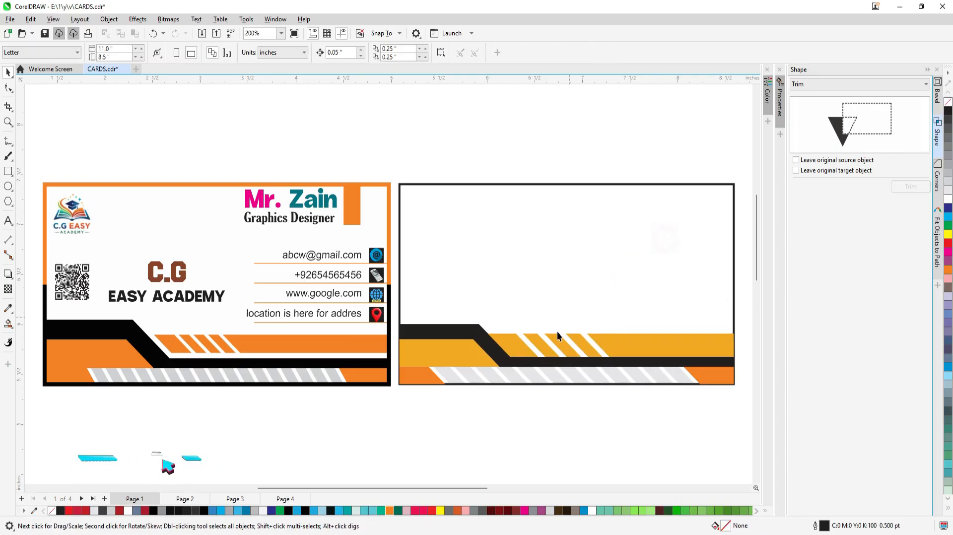
pyautogui.click(616, 344)
pyautogui.press('Up')
pyautogui.press('Right')
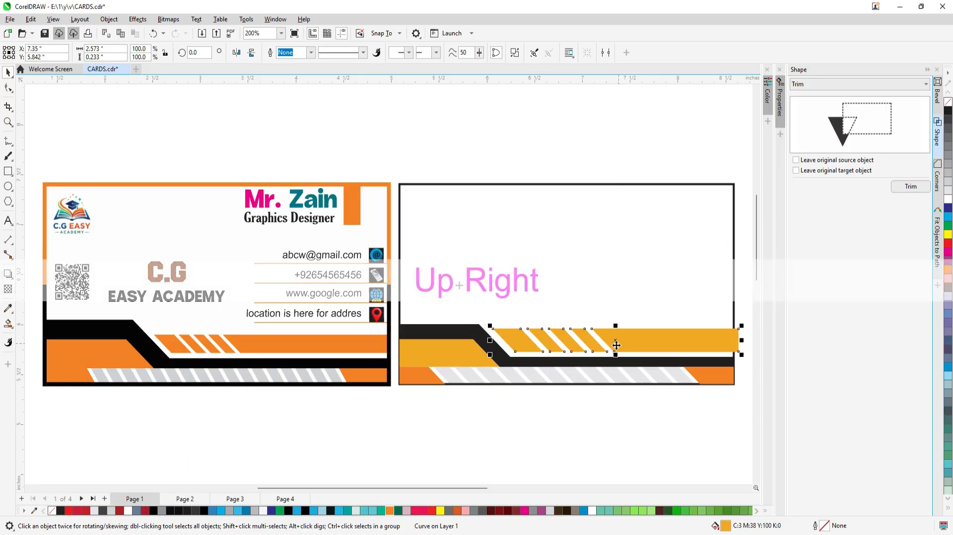
# Pull the striped strip's right-end nodes straight back onto the card's border line and send the strip to the back
pyautogui.click(739, 331)
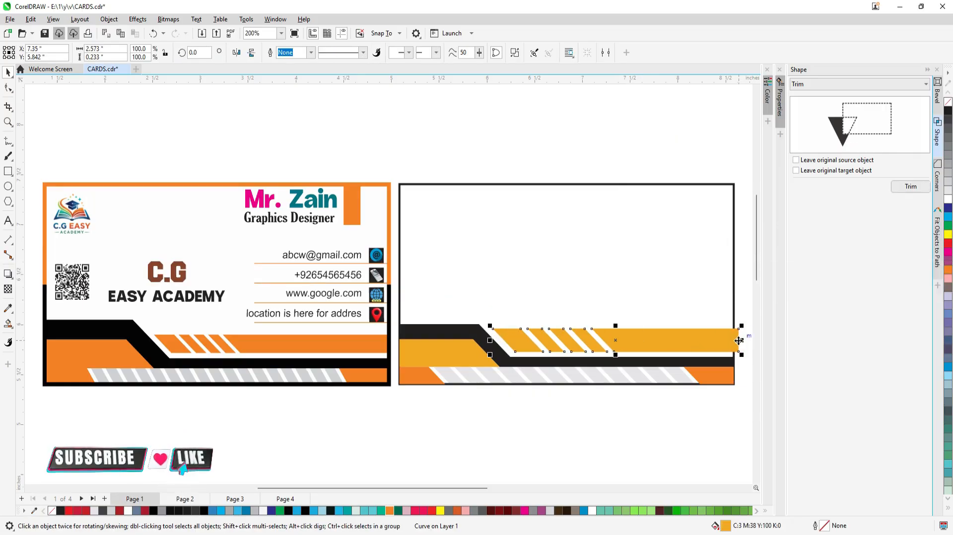
pyautogui.press('z')
pyautogui.moveTo(715, 323); pyautogui.dragTo(750, 362)
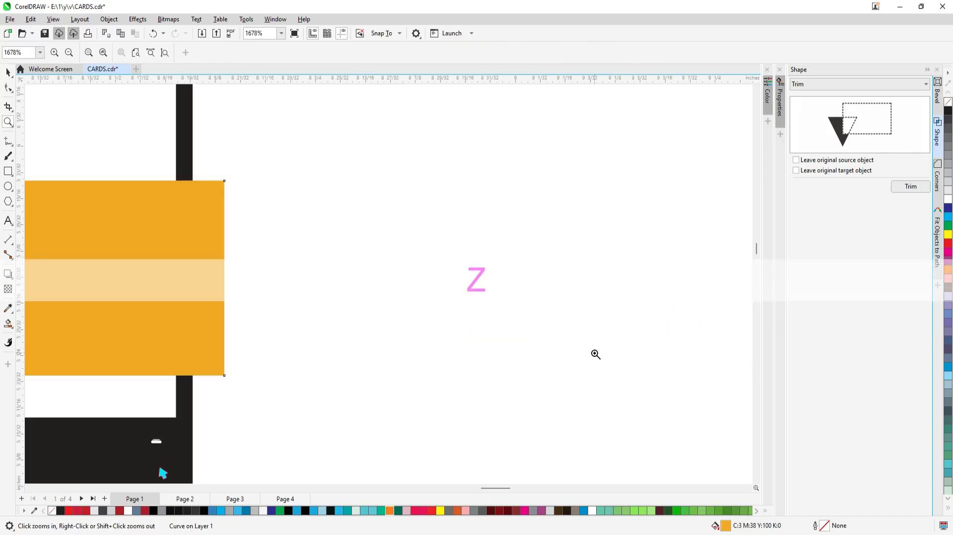
pyautogui.click(7, 106)
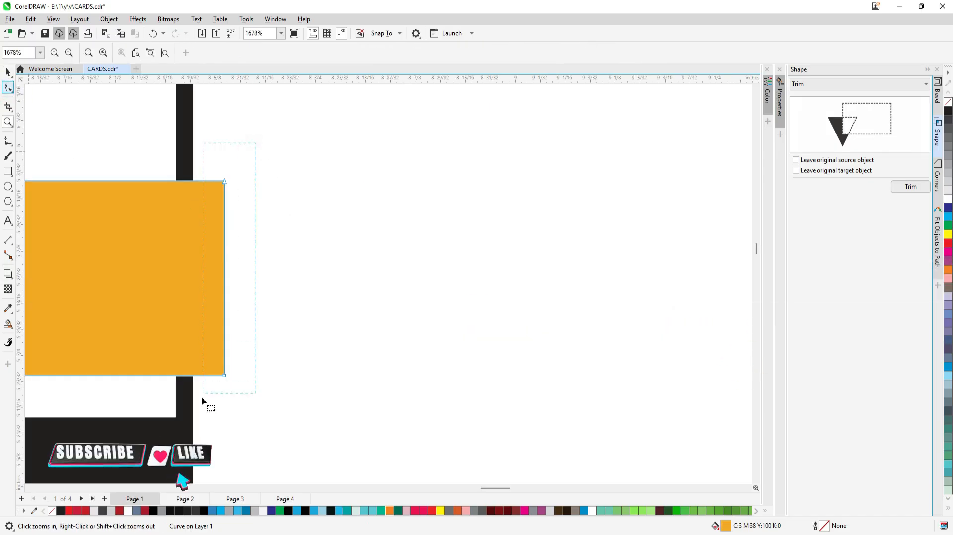
pyautogui.press('F10')
pyautogui.moveTo(225, 376); pyautogui.dragTo(183, 376)
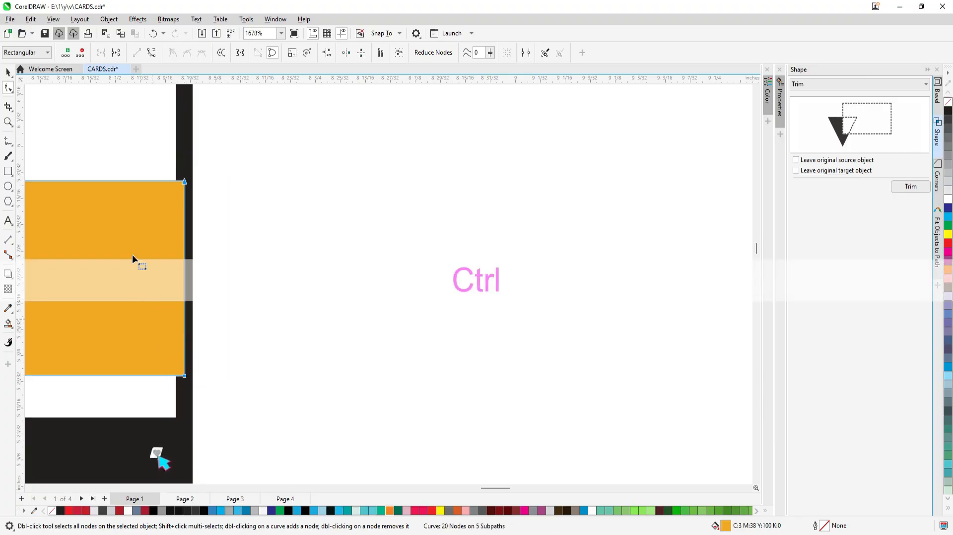
pyautogui.click(8, 72)
pyautogui.press('F3')
pyautogui.press('F4')
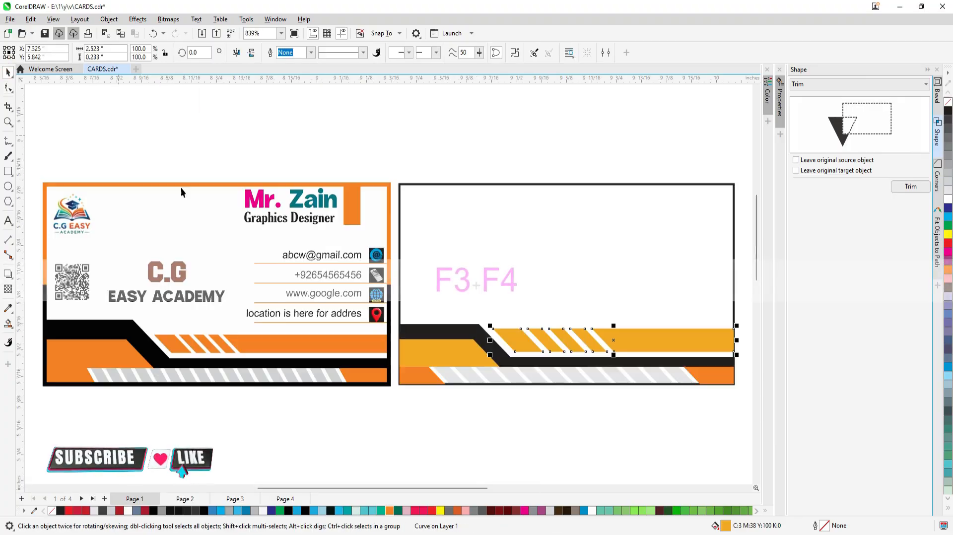
pyautogui.click(660, 337)
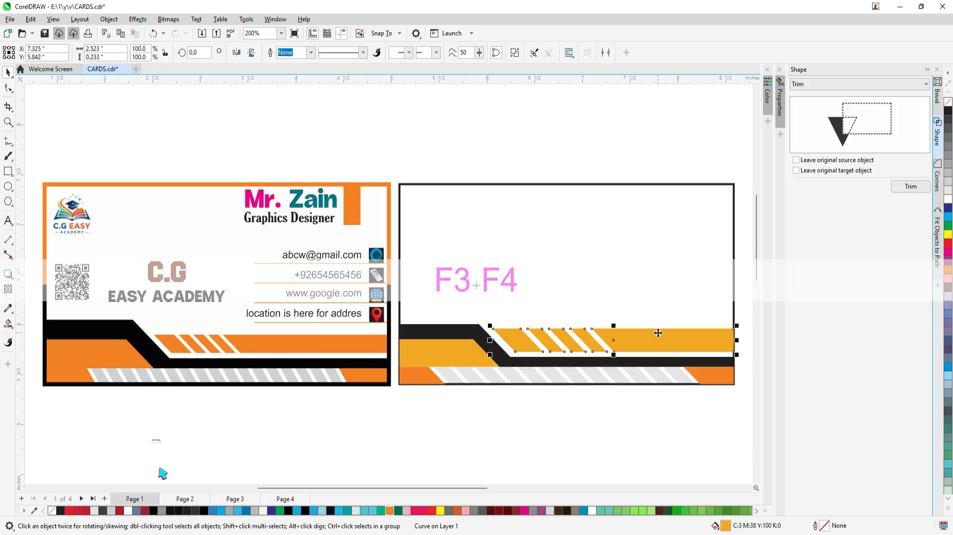
pyautogui.hotkey('shift', 'pagedown')
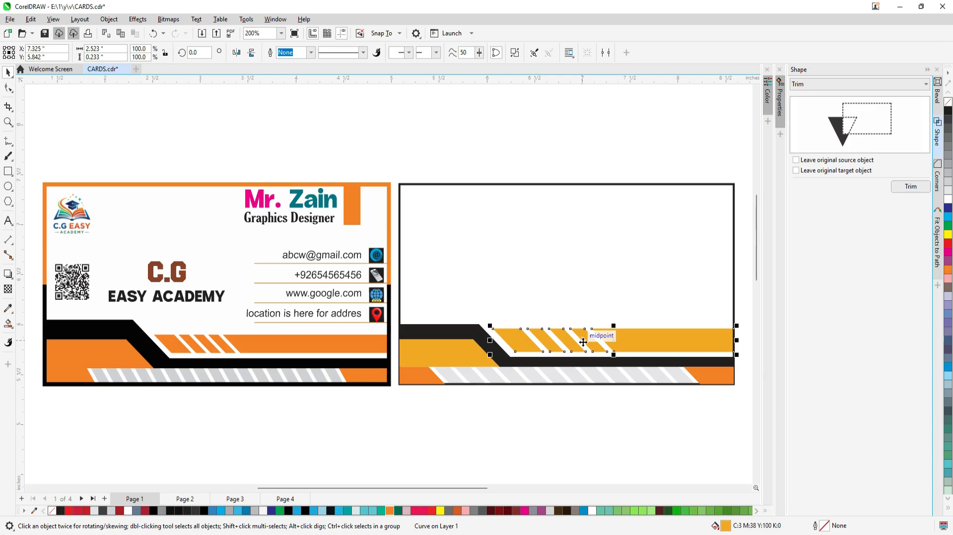
# Draw a rectangle about 2.65 by 0.25 inches over the striped strip's upper edge and trim the strip with it
pyautogui.press('z')
pyautogui.moveTo(487, 316); pyautogui.dragTo(694, 375)
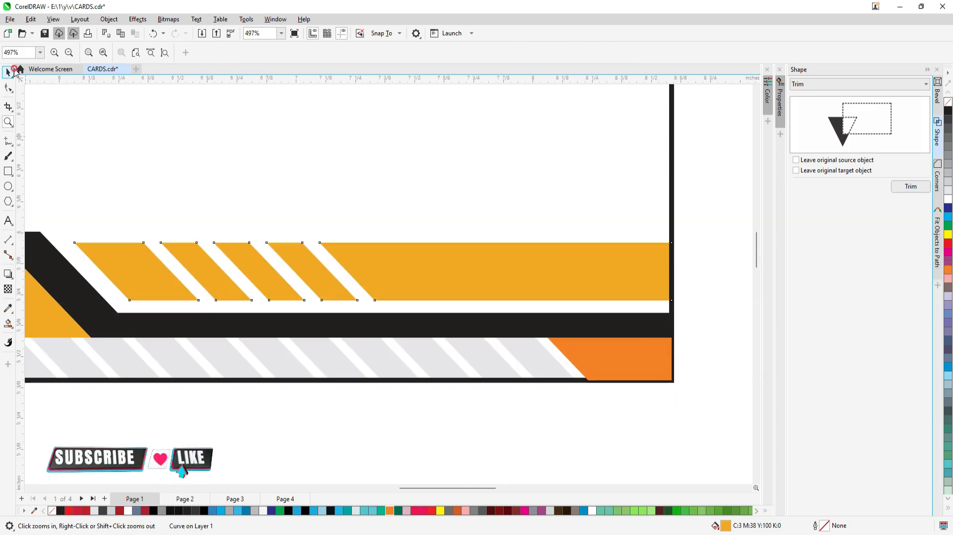
pyautogui.click(8, 72)
pyautogui.click(8, 171)
pyautogui.moveTo(67, 196)
pyautogui.mouseDown()
pyautogui.moveTo(89, 206)
pyautogui.moveTo(534, 250)
pyautogui.moveTo(696, 258)
pyautogui.mouseUp()
pyautogui.click(9, 72)
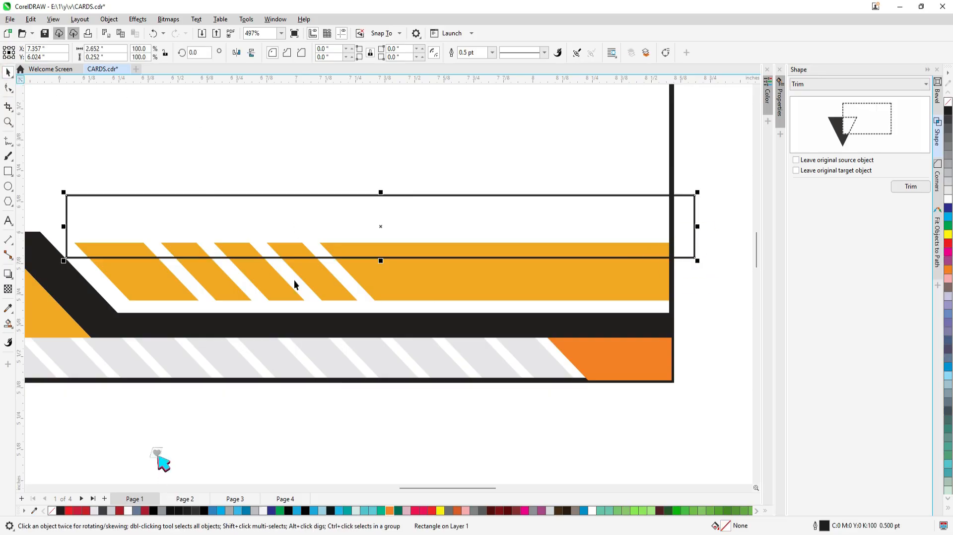
pyautogui.click(910, 186)
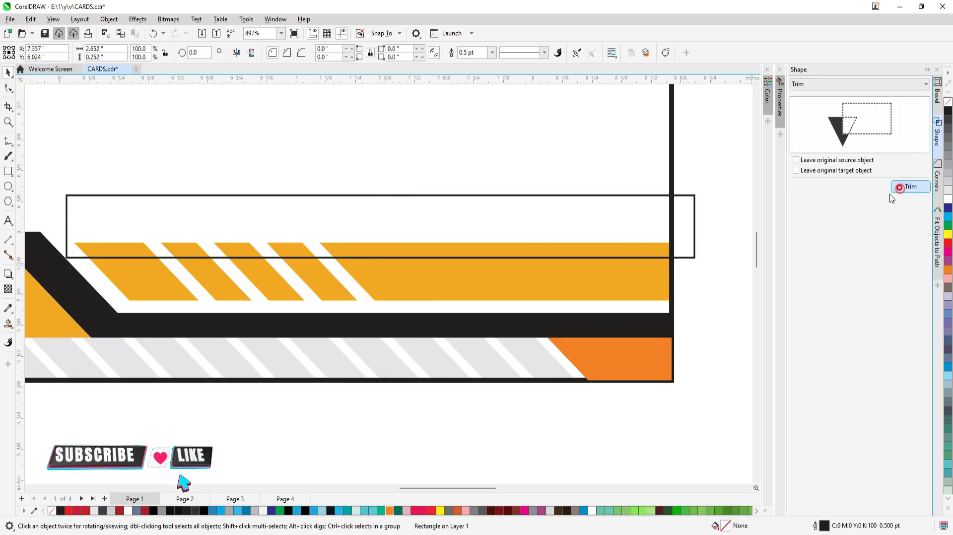
pyautogui.click(433, 288)
pyautogui.click(422, 273)
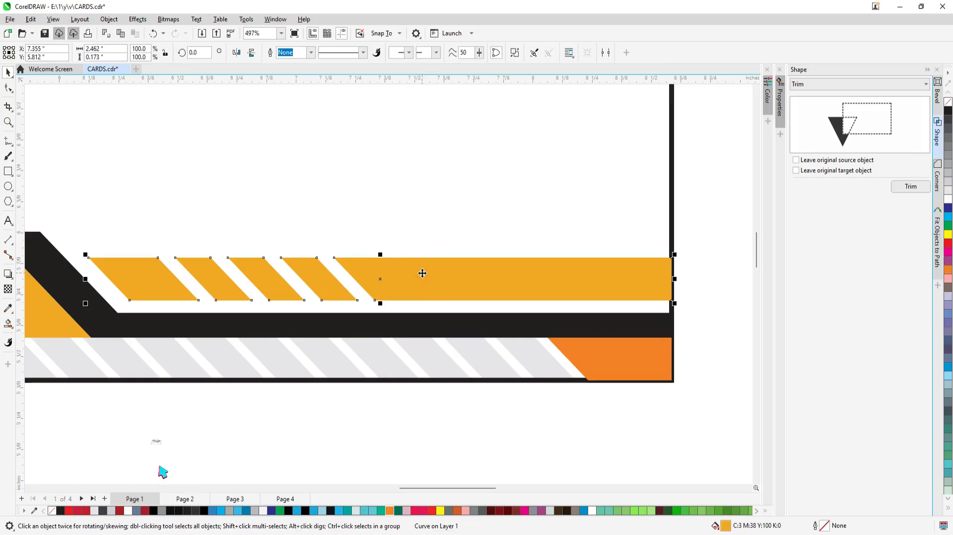
# Recolour the trimmed striped strip with the darker orange used on the sample card
pyautogui.press('F3')
pyautogui.press('F4')
pyautogui.click(510, 346)
pyautogui.click(389, 511)
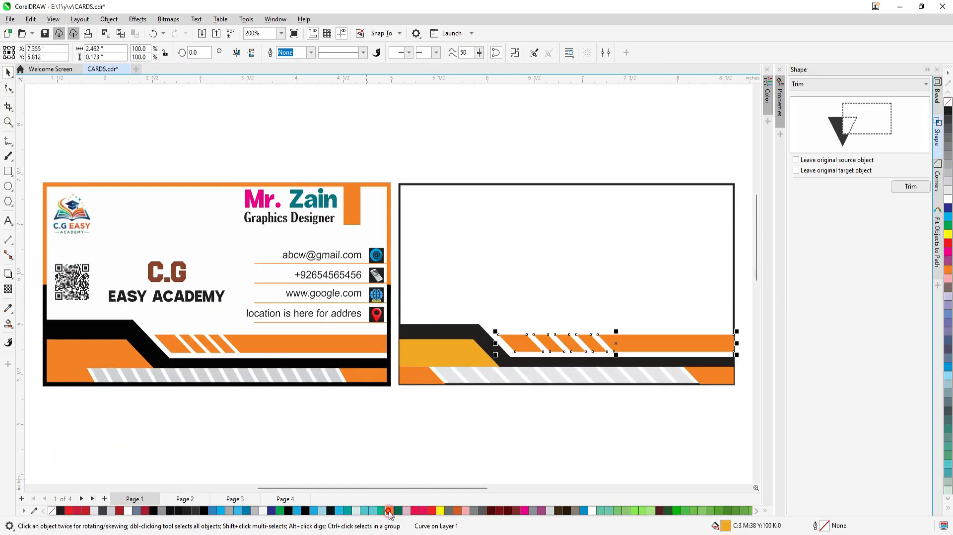
pyautogui.click(552, 450)
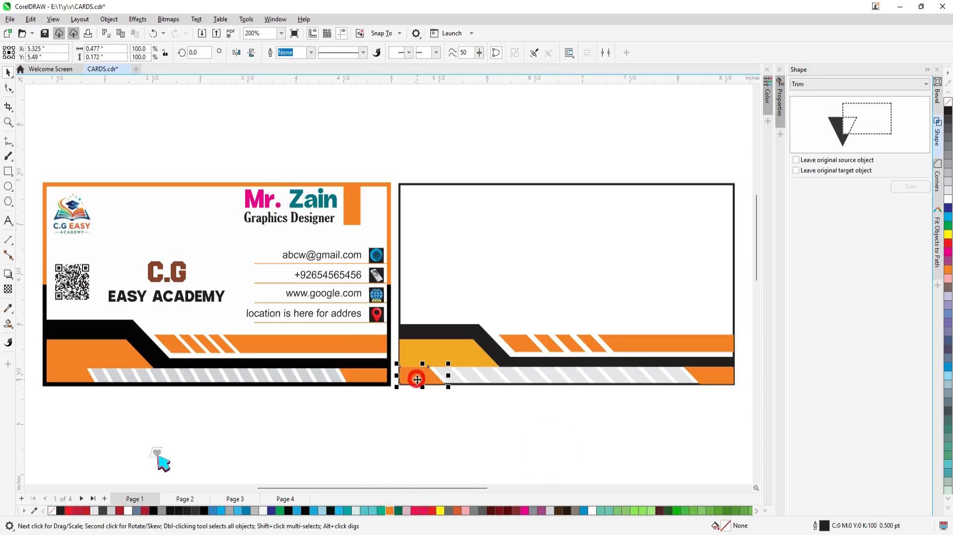
# Fill the large angled shape and both lower corner pieces of the new card with Orange
pyautogui.keyDown('shift'); pyautogui.click(465, 347); pyautogui.keyUp('shift')
pyautogui.keyDown('shift'); pyautogui.click(716, 378); pyautogui.keyUp('shift')
pyautogui.click(392, 511)
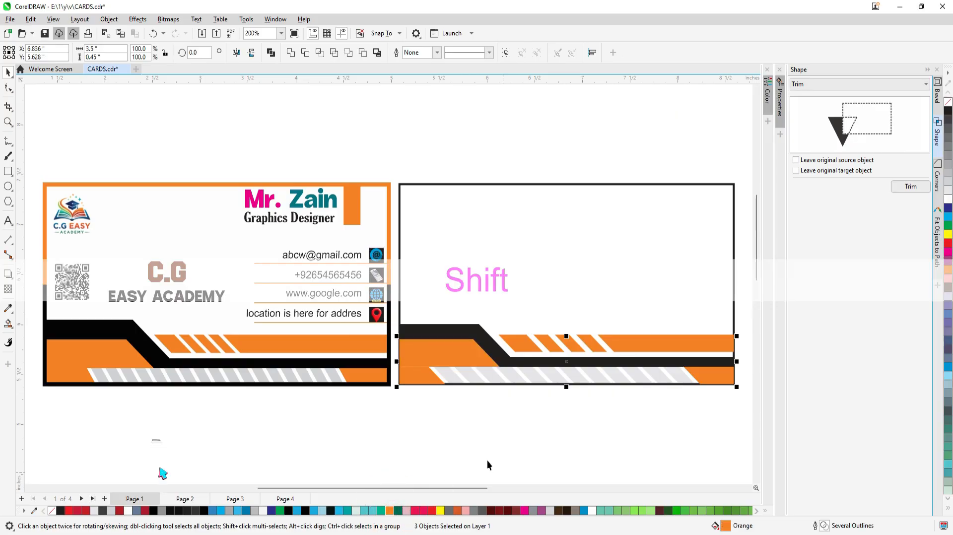
pyautogui.click(487, 460)
# Merge the large angled orange shape with the lower-left corner piece beneath it
pyautogui.click(419, 374)
pyautogui.keyDown('shift'); pyautogui.click(464, 343); pyautogui.keyUp('shift')
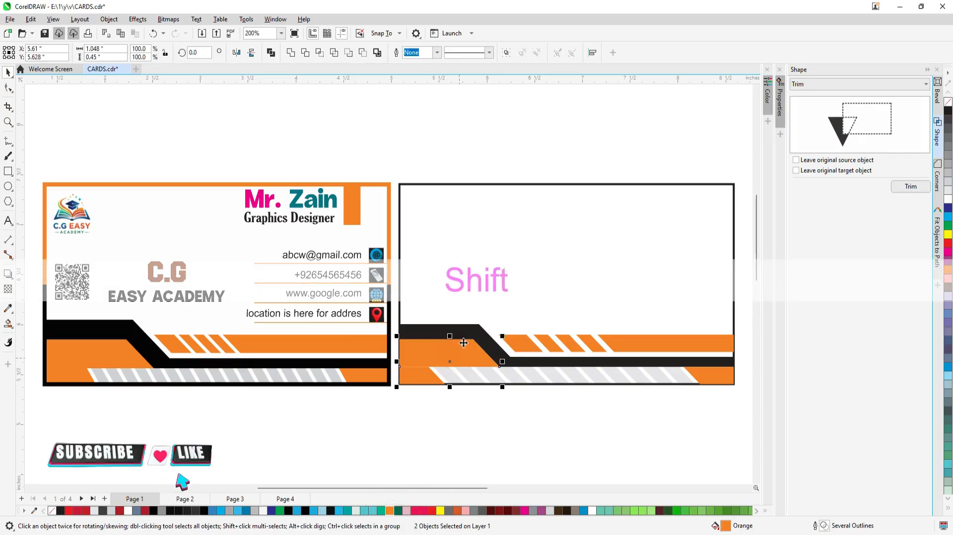
pyautogui.click(304, 52)
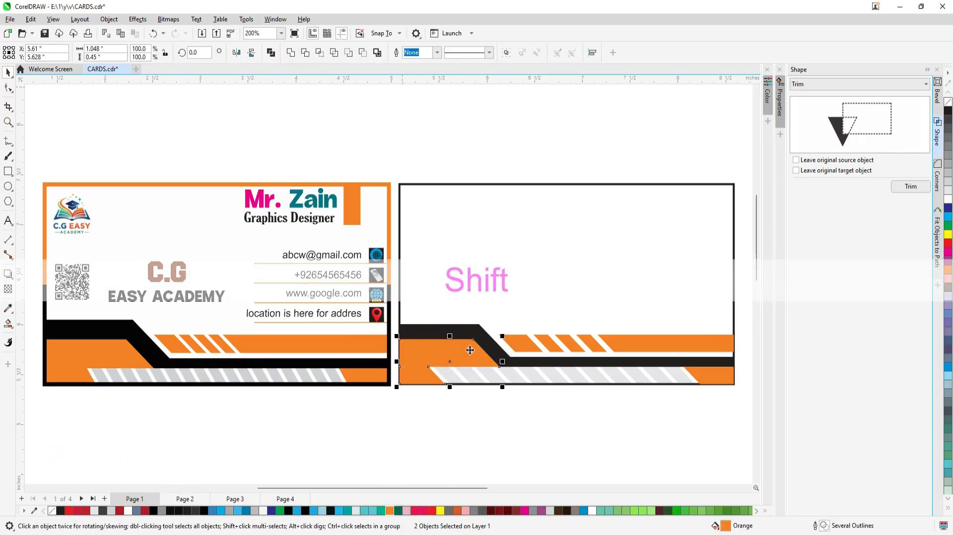
pyautogui.click(583, 288)
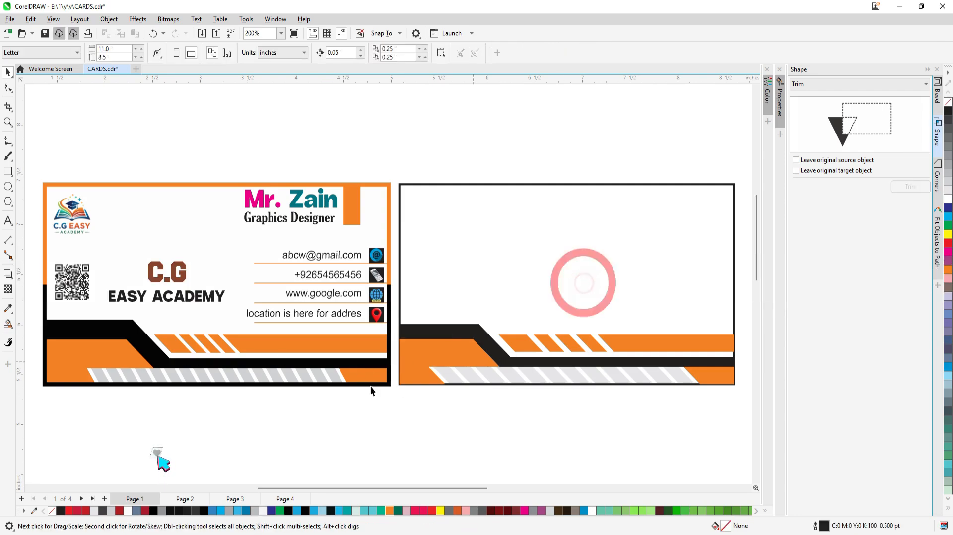
# Ungroup the sample business card into its separate objects
pyautogui.click(79, 210)
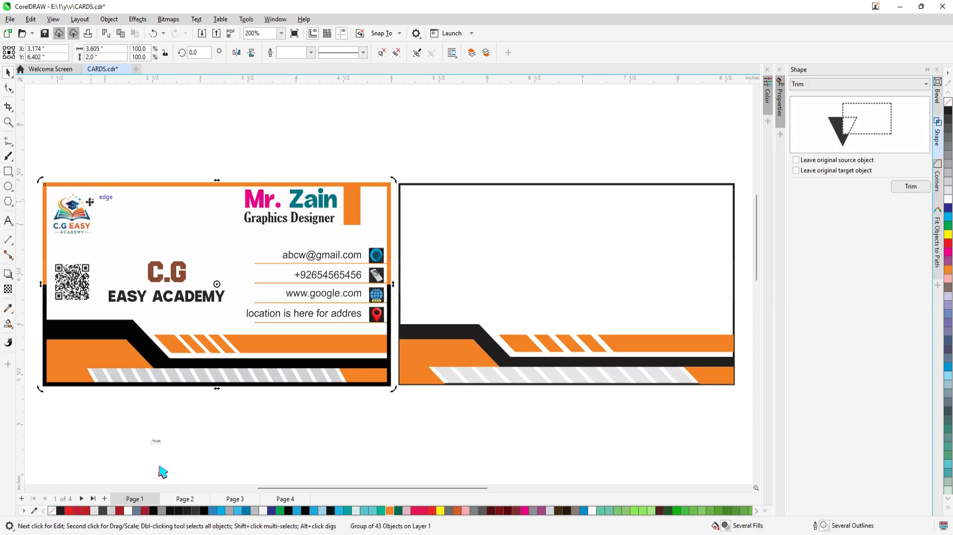
pyautogui.hotkey('ctrl', 'u')
pyautogui.press('Escape')
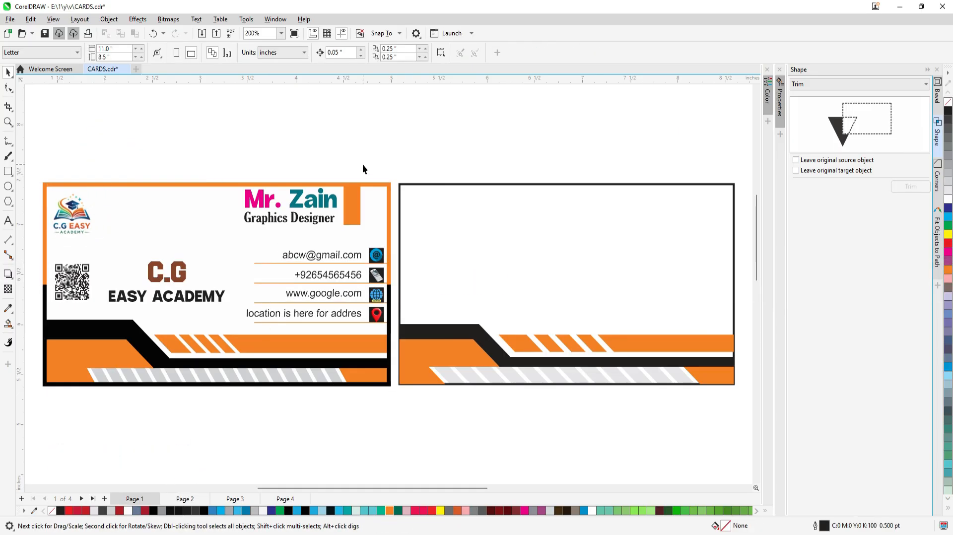
# Draw a horizontal line about 1.38 inches long inside the new card and give it a 1.0 pt orange outline
pyautogui.click(8, 142)
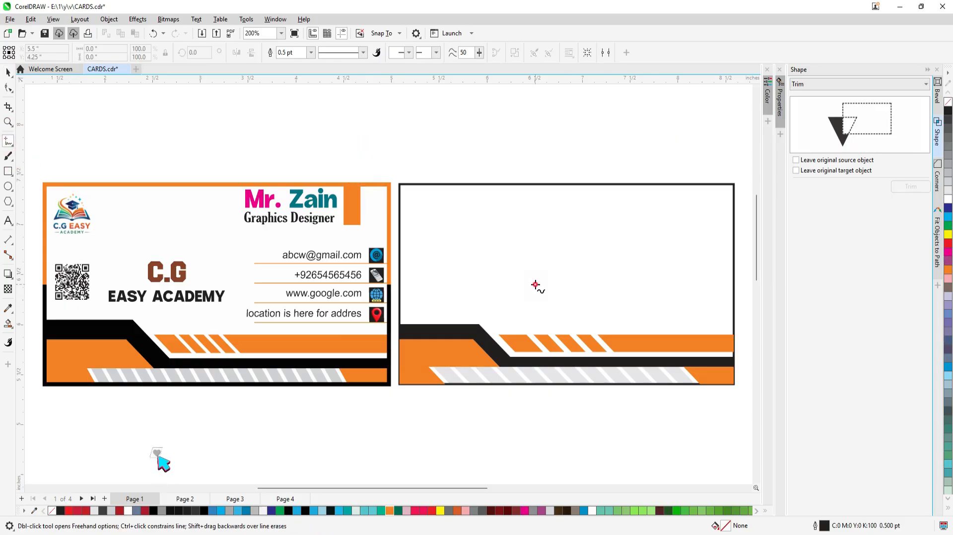
pyautogui.click(671, 284)
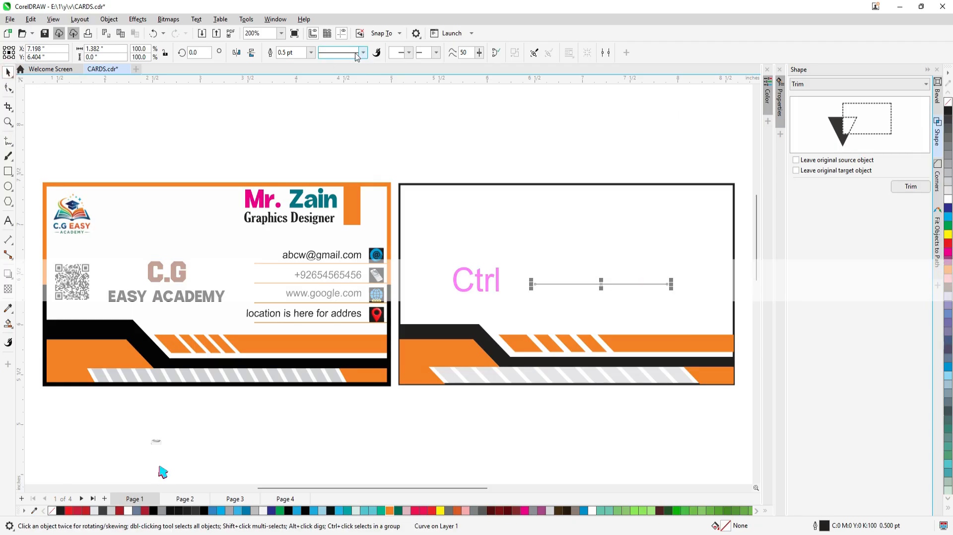
pyautogui.click(311, 52)
pyautogui.click(293, 95)
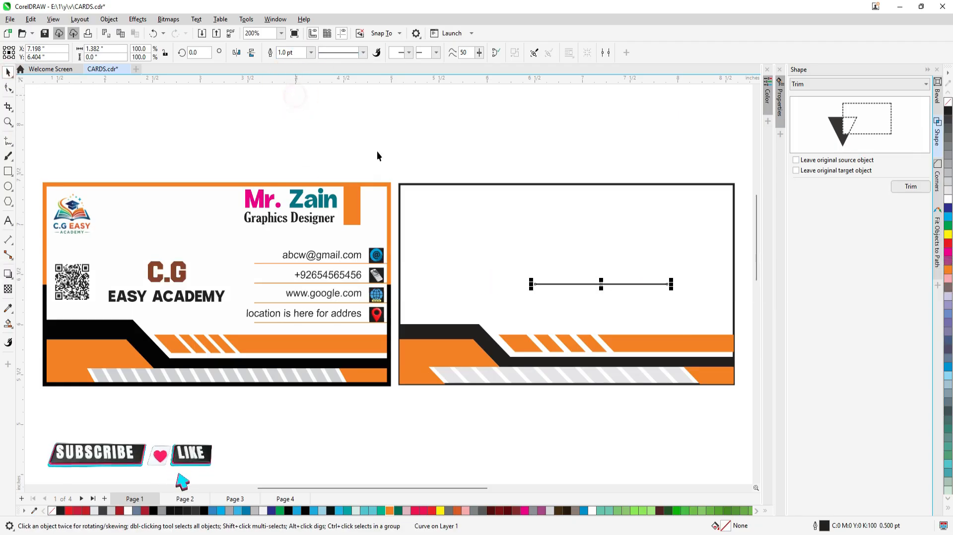
pyautogui.rightClick(948, 272)
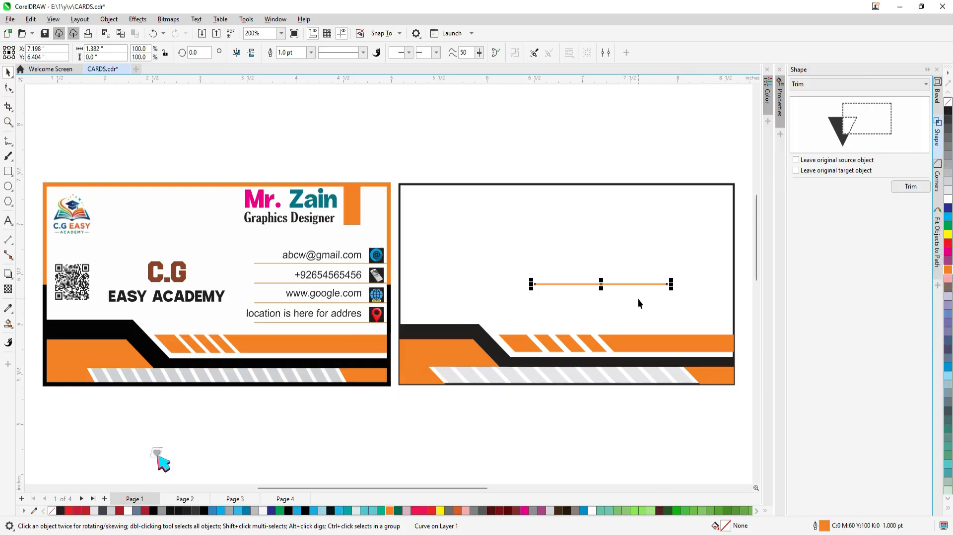
# Add three copies of the orange line above it, about 0.19 inches apart, and select all four lines
pyautogui.moveTo(602, 283); pyautogui.dragTo(602, 267)
pyautogui.hotkey('ctrl', 'd')
pyautogui.hotkey('ctrl', 'd')
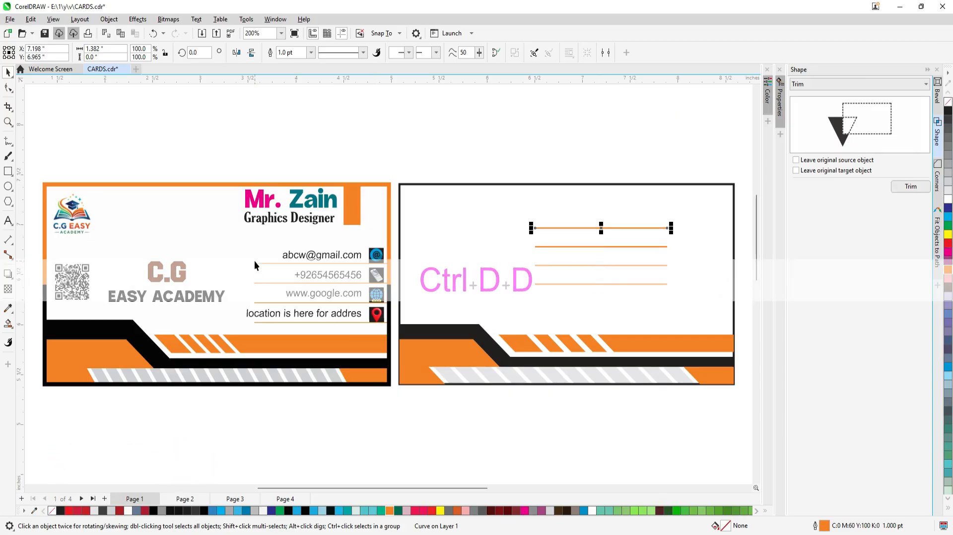
pyautogui.moveTo(512, 220); pyautogui.dragTo(698, 304)
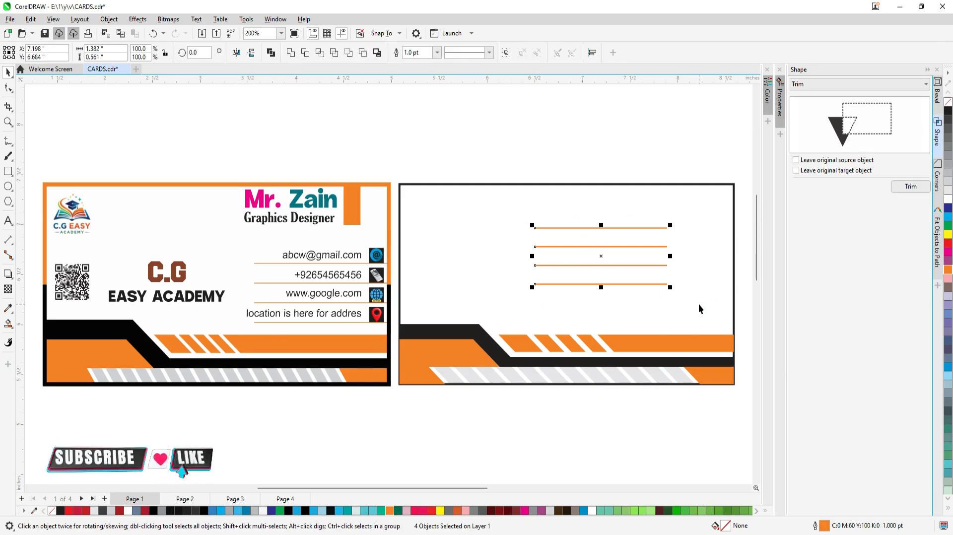
# Align the four orange lines to the new card's right edge and move them down about 0.35 inches
pyautogui.press('shift')
pyautogui.keyDown('shift'); pyautogui.click(702, 183); pyautogui.keyUp('shift')
pyautogui.press('r')
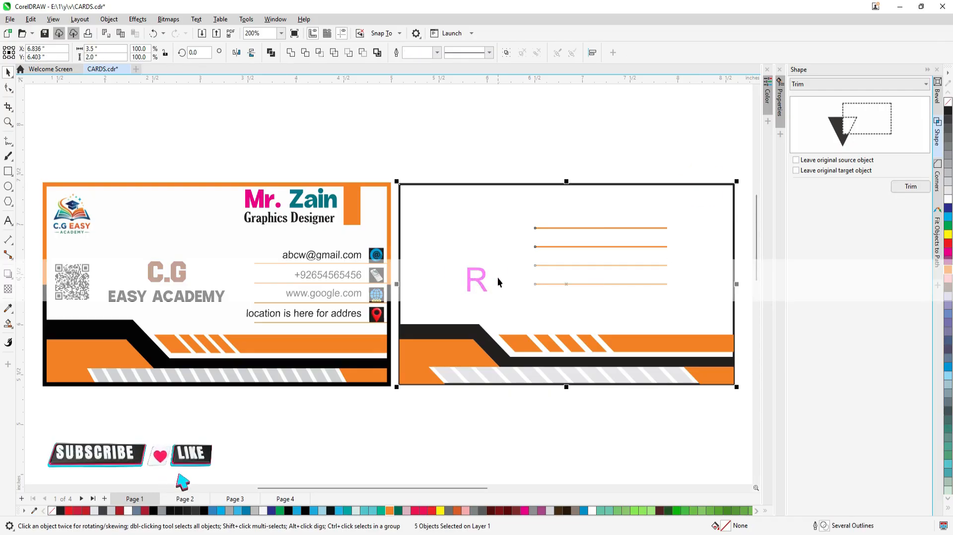
pyautogui.moveTo(571, 171); pyautogui.dragTo(725, 308)
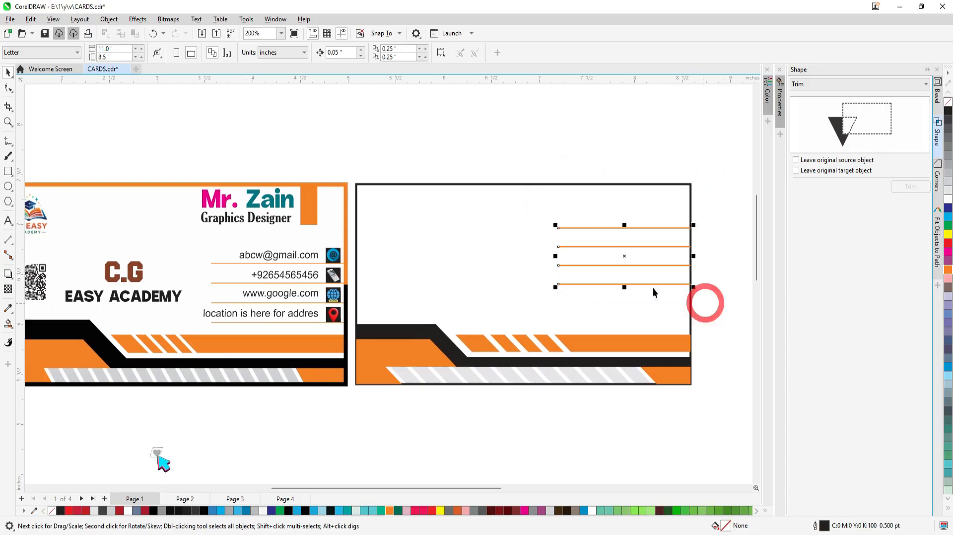
pyautogui.moveTo(625, 258); pyautogui.dragTo(627, 292)
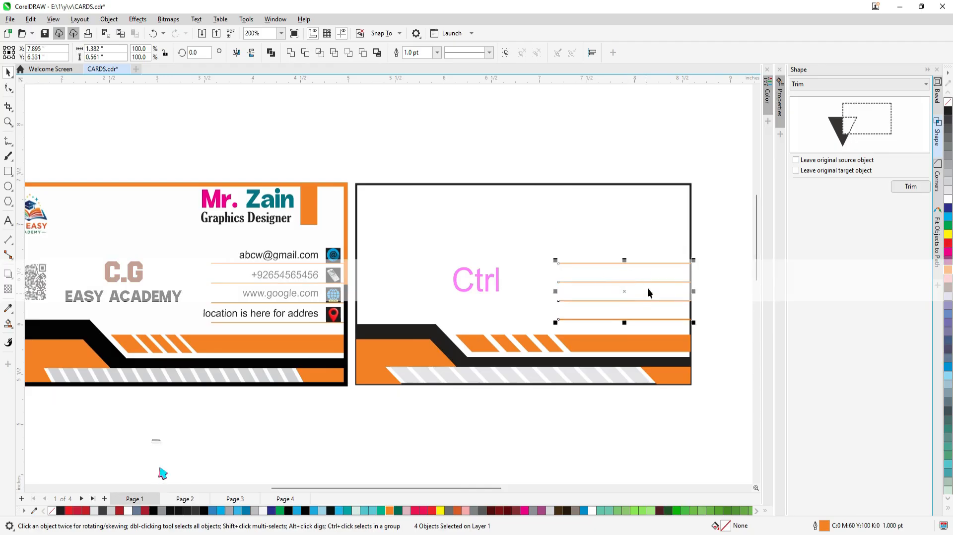
pyautogui.click(444, 150)
# Group the sample card's e-mail text with its icon and place a copy above the new card's top orange line
pyautogui.keyDown('ctrl'); pyautogui.click(281, 256); pyautogui.keyUp('ctrl')
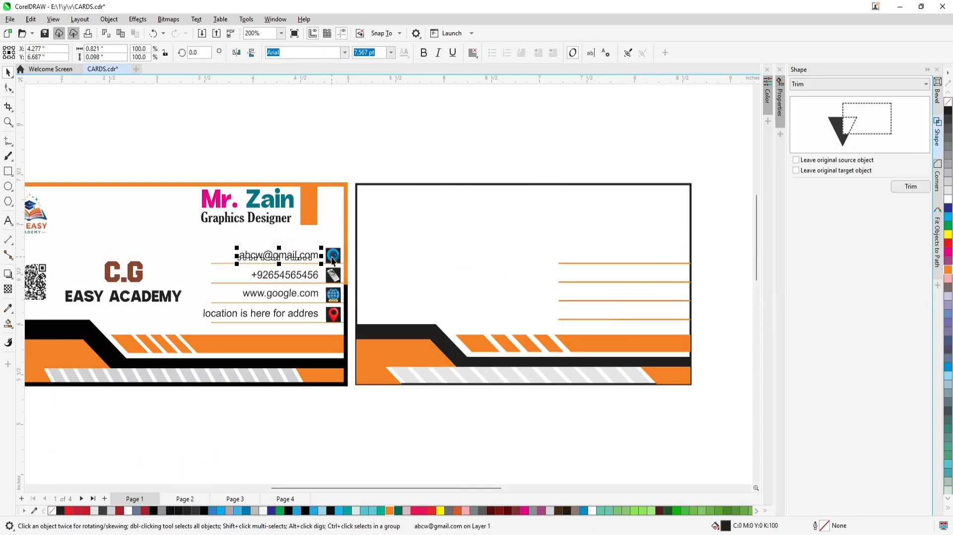
pyautogui.keyDown('ctrl'); pyautogui.keyDown('shift'); pyautogui.click(333, 256); pyautogui.keyUp('shift'); pyautogui.keyUp('ctrl')
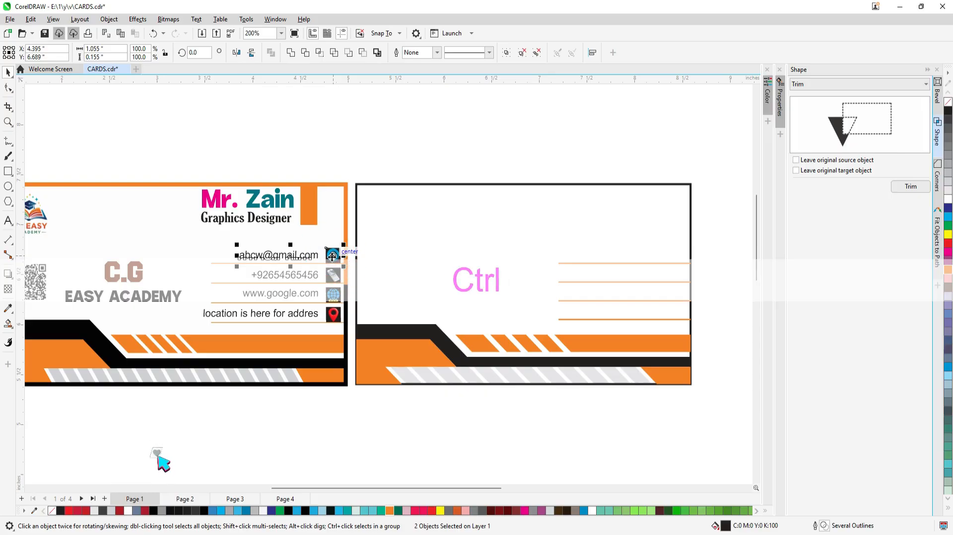
pyautogui.hotkey('ctrl', 'g')
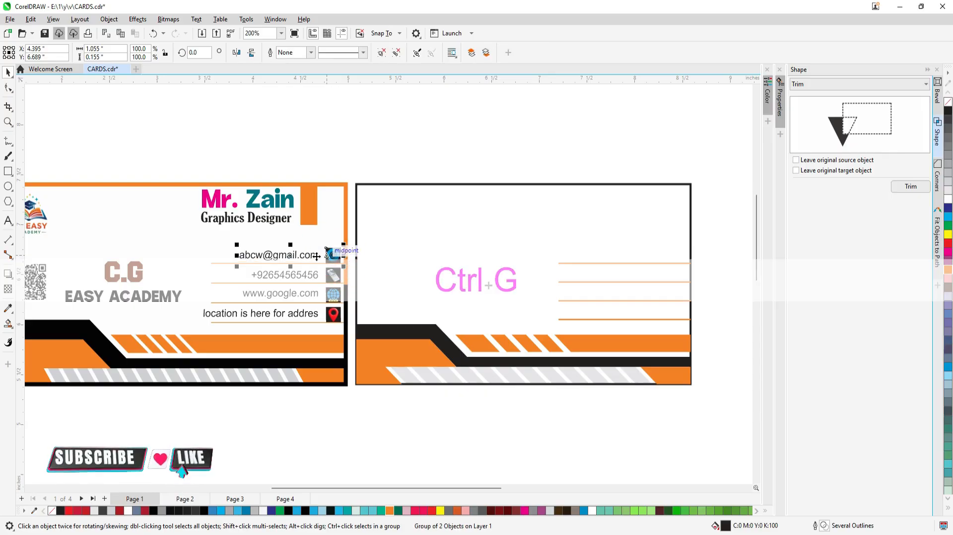
pyautogui.moveTo(317, 256); pyautogui.dragTo(625, 240)
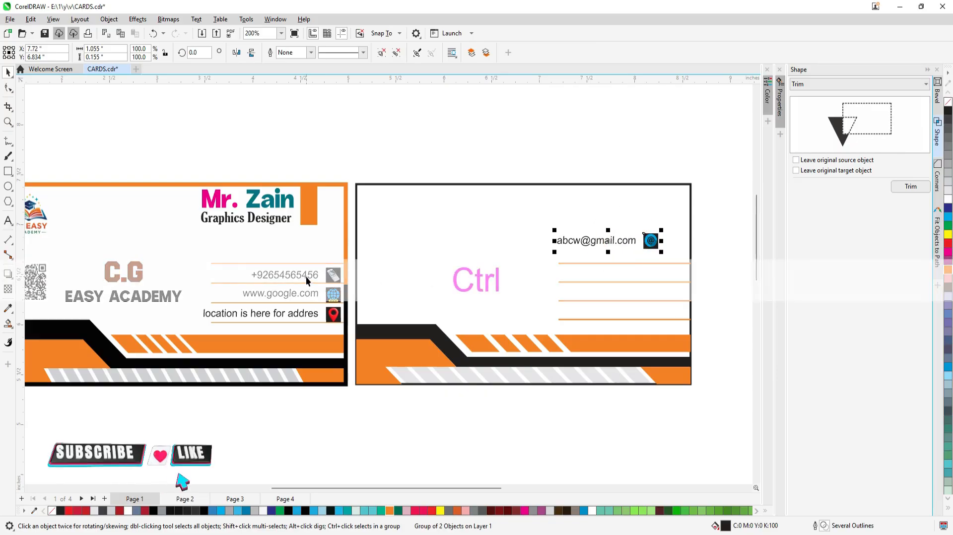
pyautogui.hotkey('ctrl', 'z')
pyautogui.moveTo(296, 264); pyautogui.dragTo(619, 247)
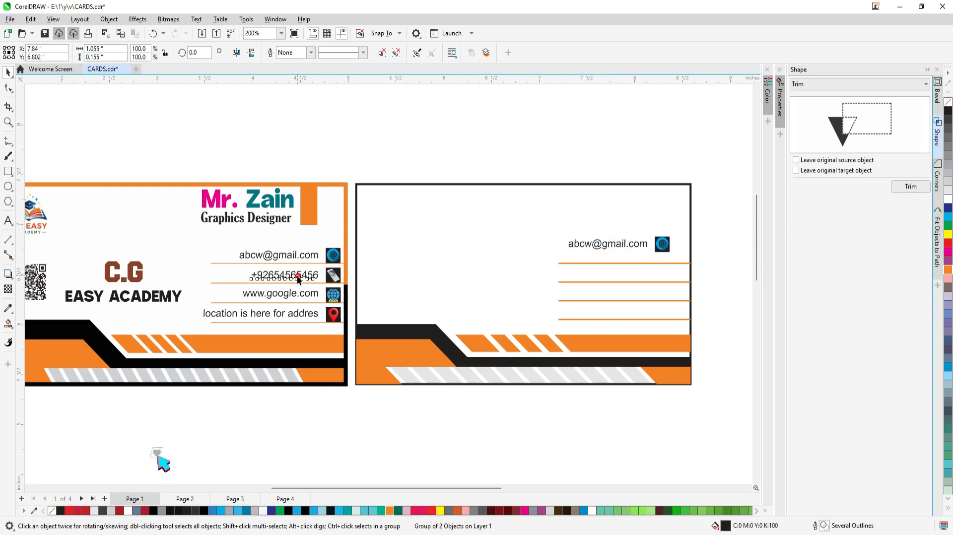
# Group the sample's phone number with its icon and place a copy beneath the e-mail row on the new card
pyautogui.click(298, 279)
pyautogui.keyDown('shift'); pyautogui.click(335, 277); pyautogui.keyUp('shift')
pyautogui.hotkey('ctrl', 'g')
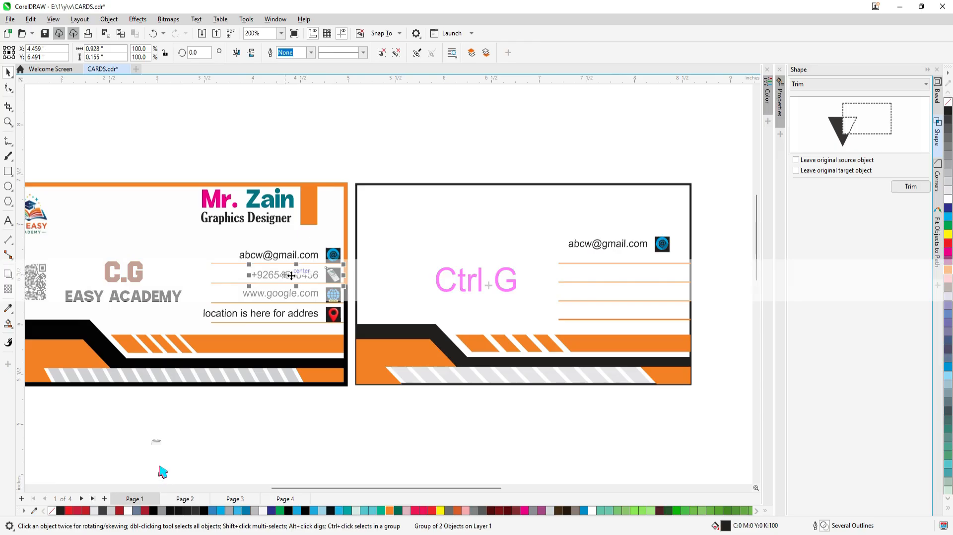
pyautogui.moveTo(294, 276); pyautogui.dragTo(621, 266)
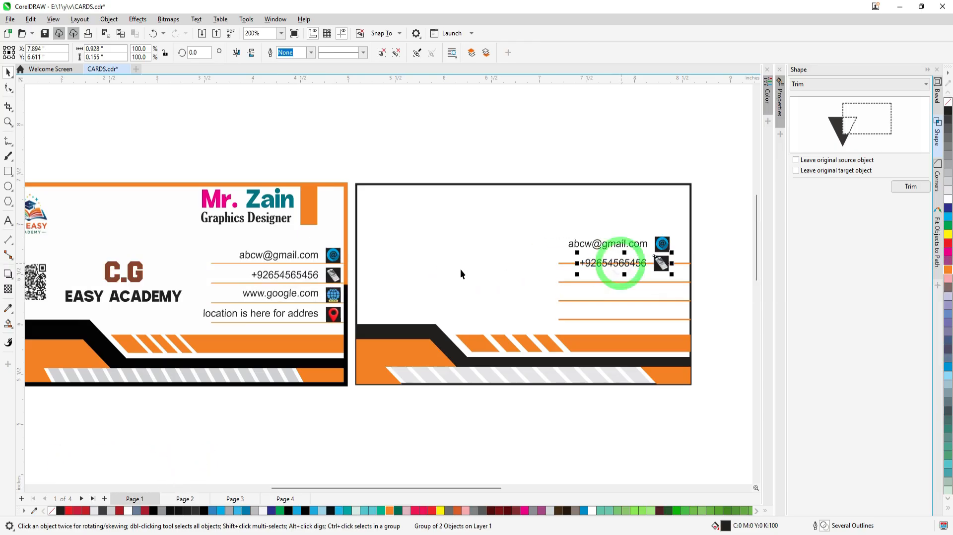
# Group the sample's website text with its globe icon and place a copy beneath the phone row on the new card
pyautogui.keyDown('shift'); pyautogui.click(334, 298); pyautogui.keyUp('shift')
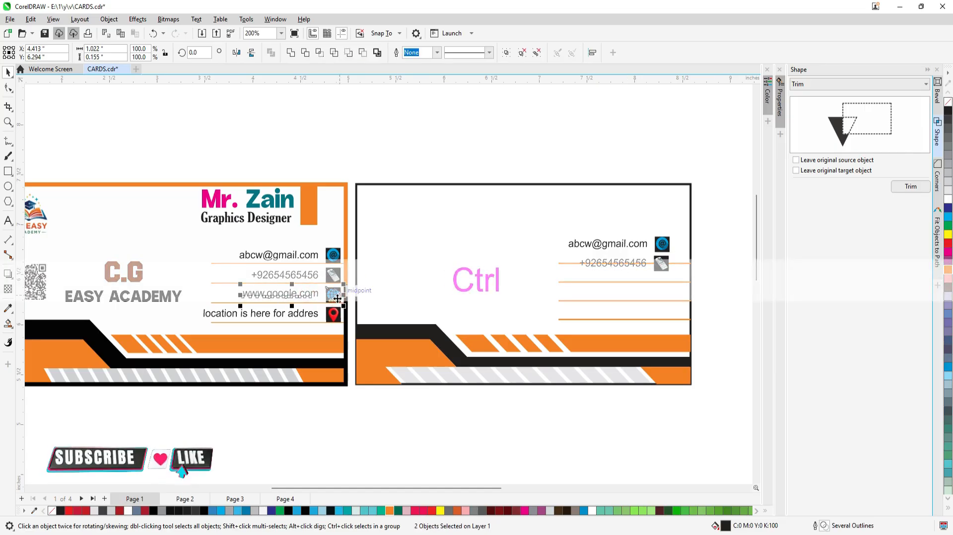
pyautogui.hotkey('ctrl', 'g')
pyautogui.moveTo(290, 295); pyautogui.dragTo(524, 285)
pyautogui.rightClick(523, 285)
# Group the sample's address text with its location pin and place a copy beneath the website row on the new card
pyautogui.click(305, 316)
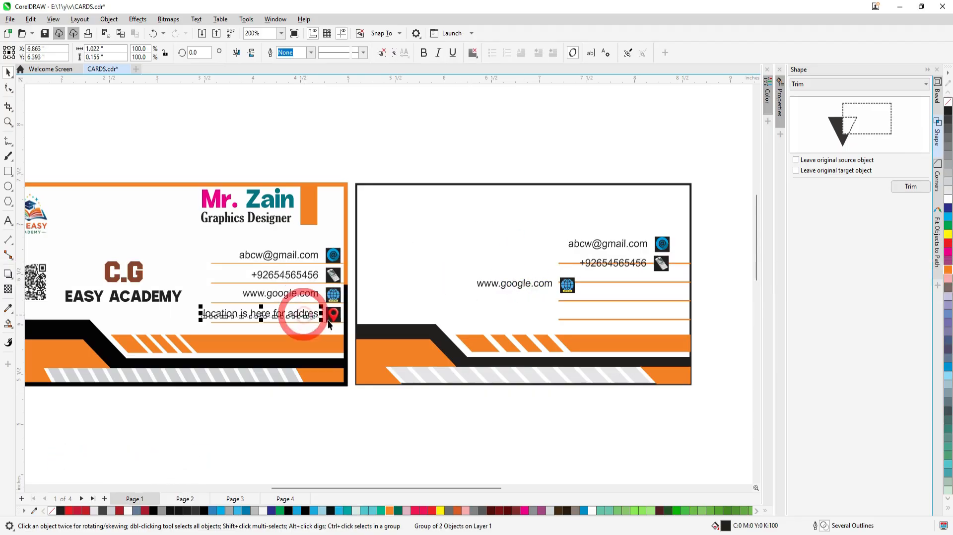
pyautogui.keyDown('shift'); pyautogui.click(334, 315); pyautogui.keyUp('shift')
pyautogui.hotkey('ctrl', 'g')
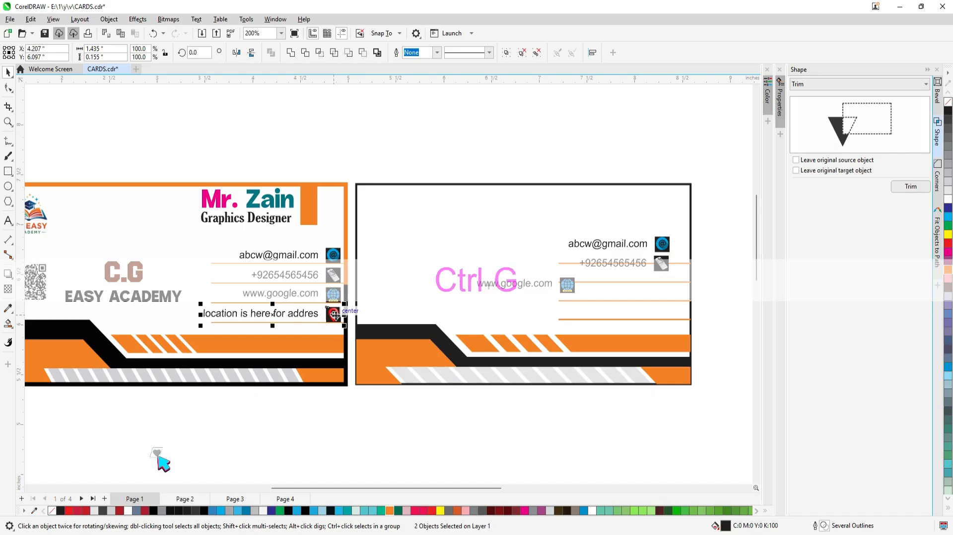
pyautogui.moveTo(274, 314); pyautogui.dragTo(520, 308)
pyautogui.rightClick(520, 308)
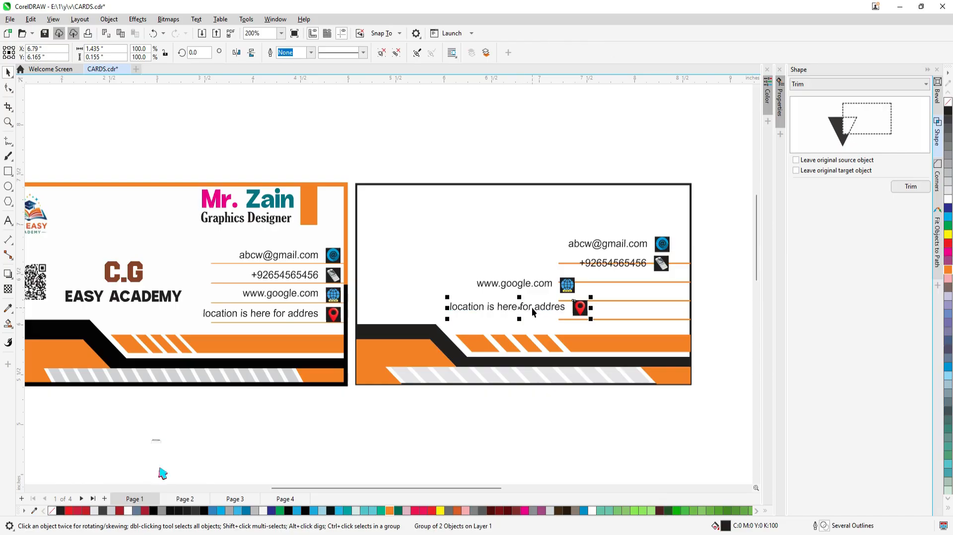
# Align the phone, website and address groups on the new card to the right edge of the e-mail group
pyautogui.keyDown('shift'); pyautogui.click(551, 283); pyautogui.keyUp('shift')
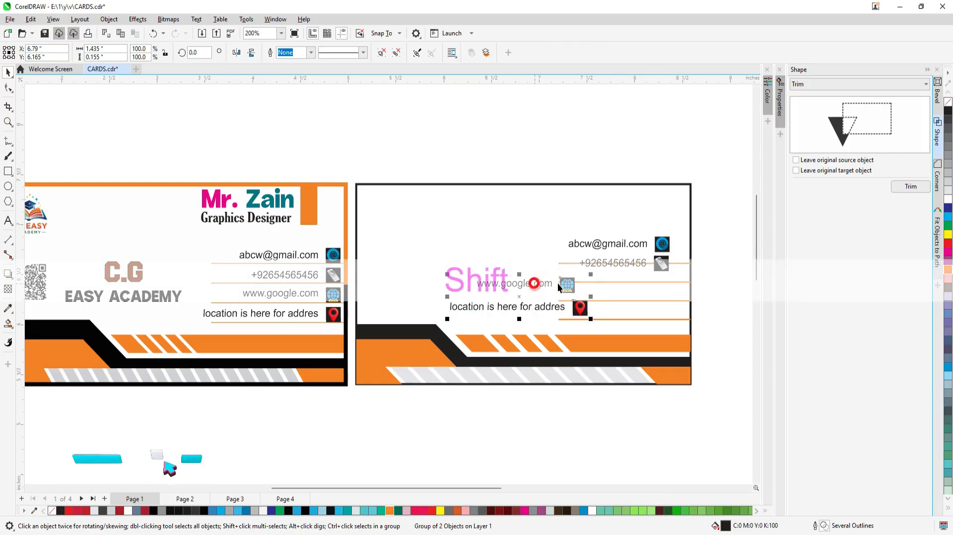
pyautogui.keyDown('shift'); pyautogui.click(605, 261); pyautogui.keyUp('shift')
pyautogui.keyDown('shift'); pyautogui.click(606, 243); pyautogui.keyUp('shift')
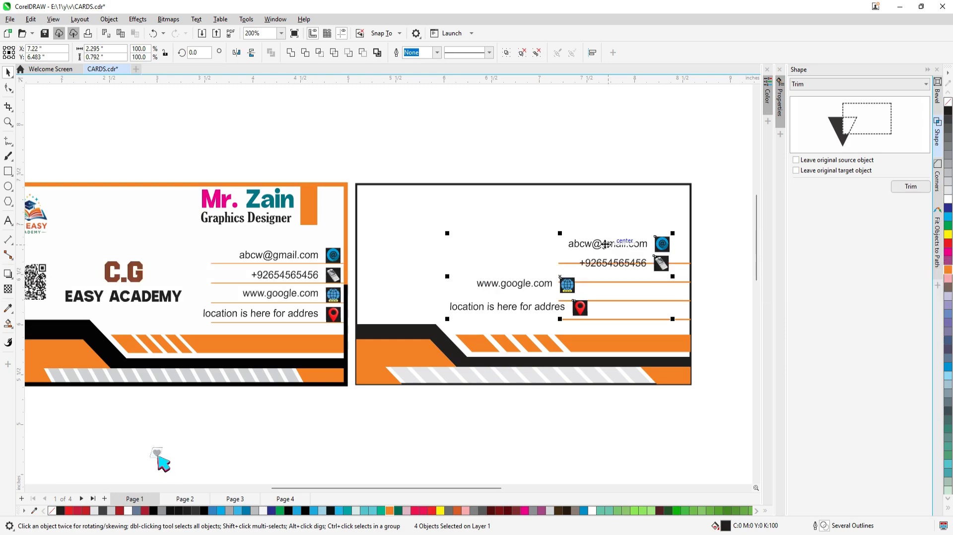
pyautogui.press('l')
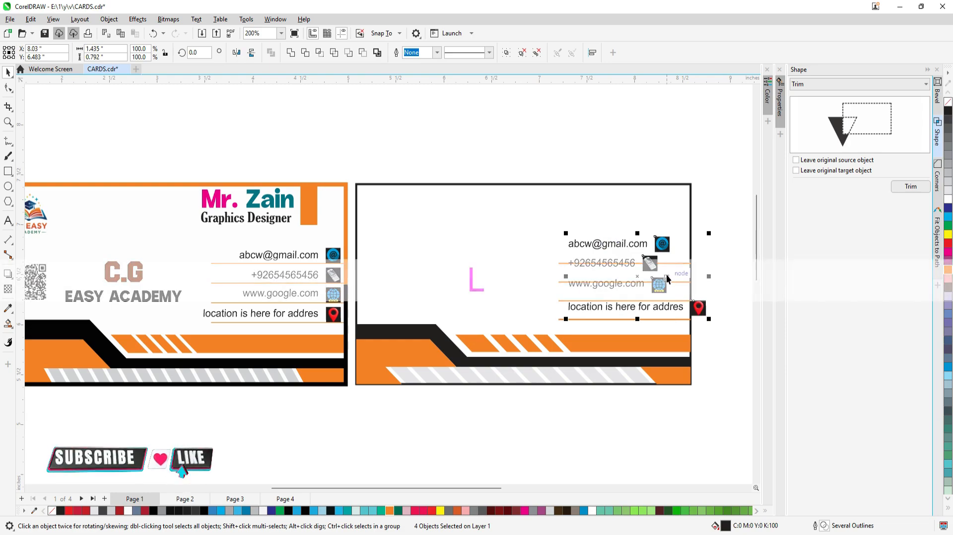
pyautogui.press('r')
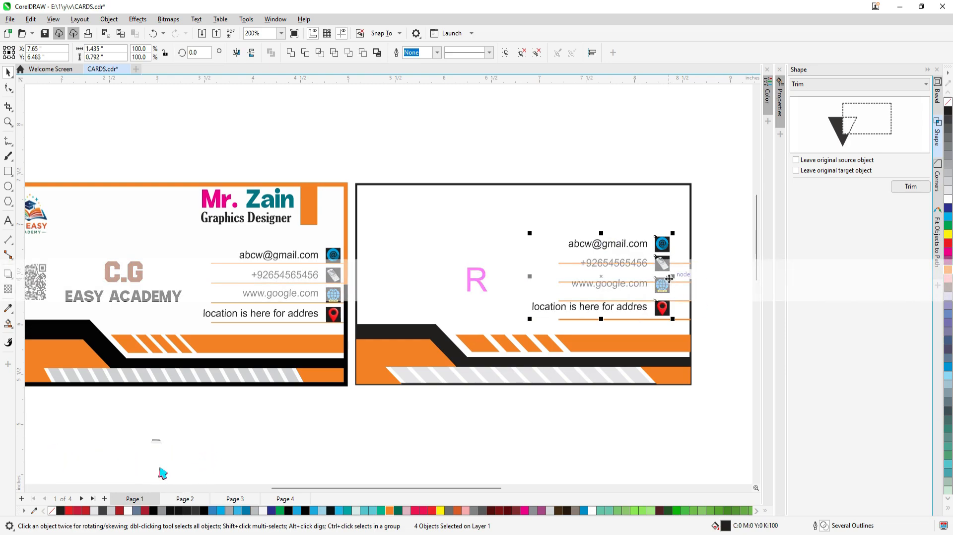
# Space the four contact groups evenly in the vertical direction and move them to the card's right edge over the orange lines
pyautogui.press('shift')
pyautogui.hotkey('shift', 'c')
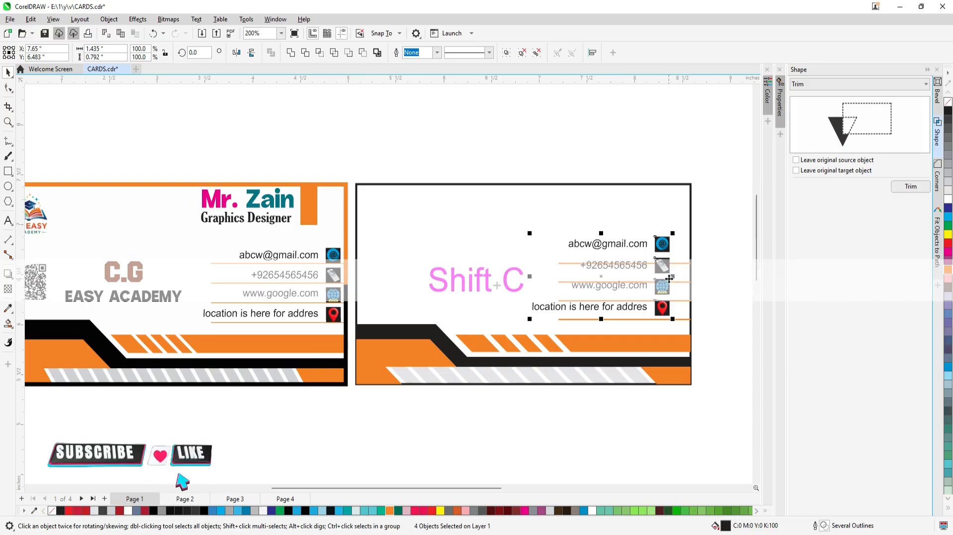
pyautogui.moveTo(622, 266); pyautogui.dragTo(640, 281)
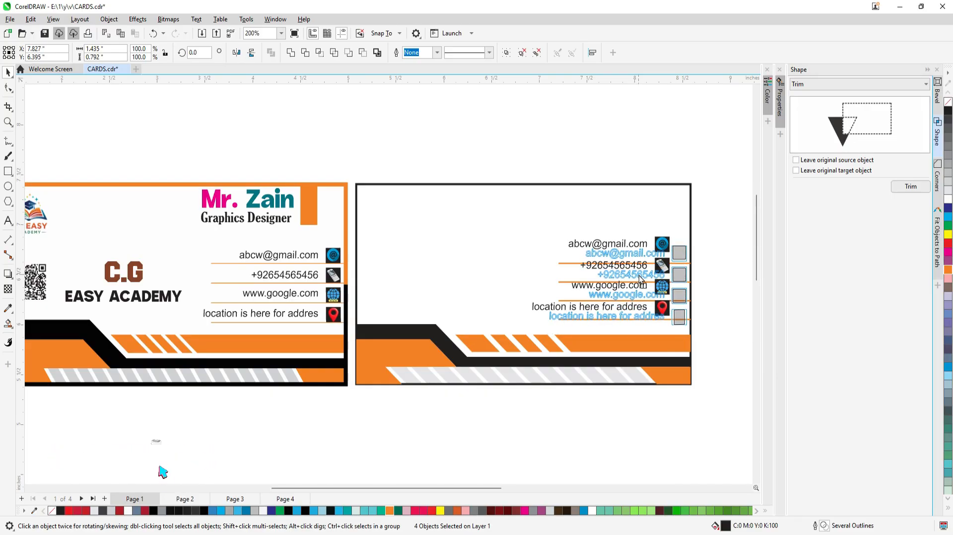
pyautogui.moveTo(640, 281); pyautogui.dragTo(639, 274)
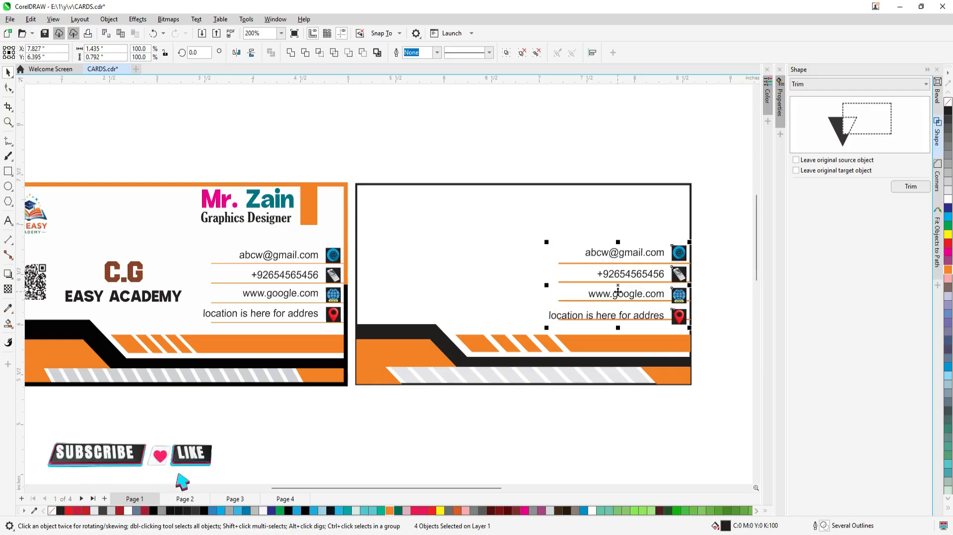
# Nudge the lowest orange line down 0.05 inches so that it runs beneath the address text
pyautogui.press('z')
pyautogui.moveTo(535, 240); pyautogui.dragTo(701, 344)
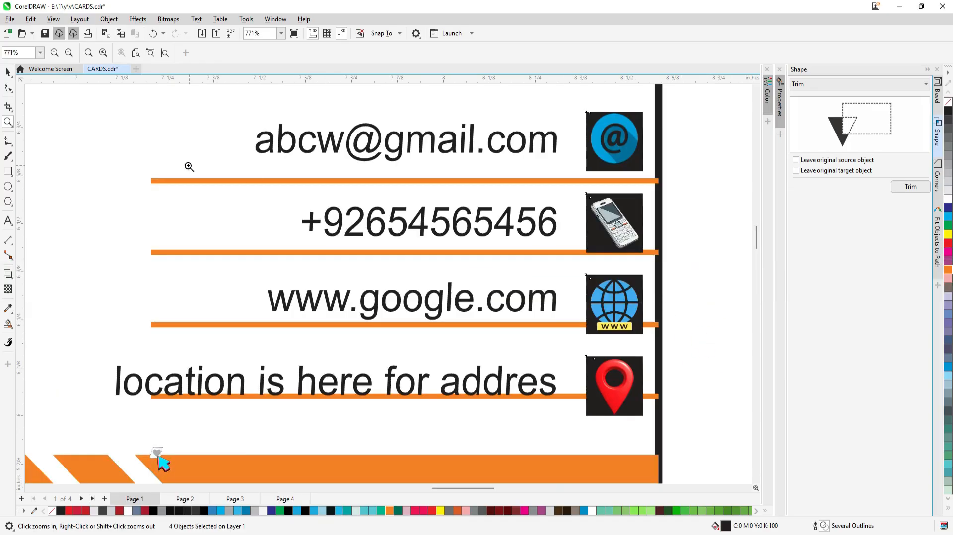
pyautogui.click(7, 72)
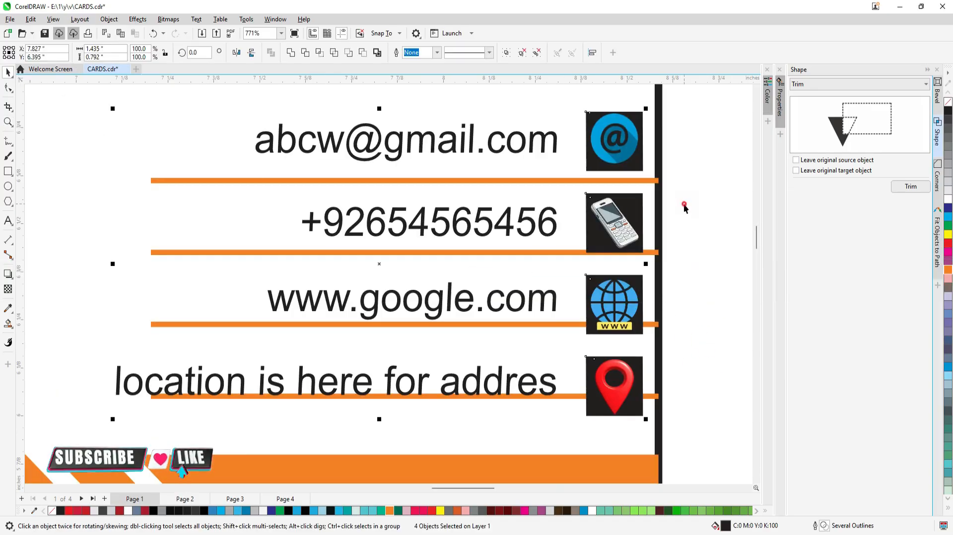
pyautogui.click(464, 328)
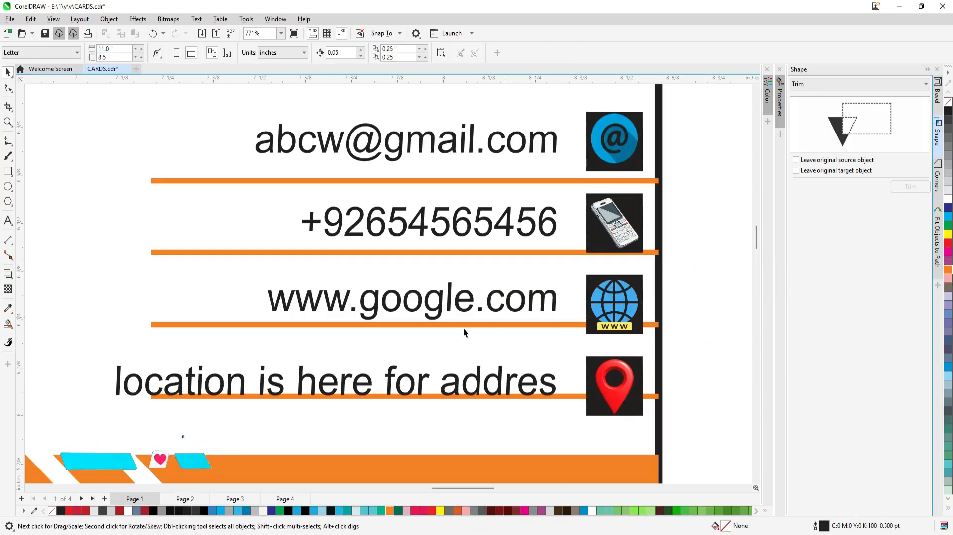
pyautogui.click(487, 397)
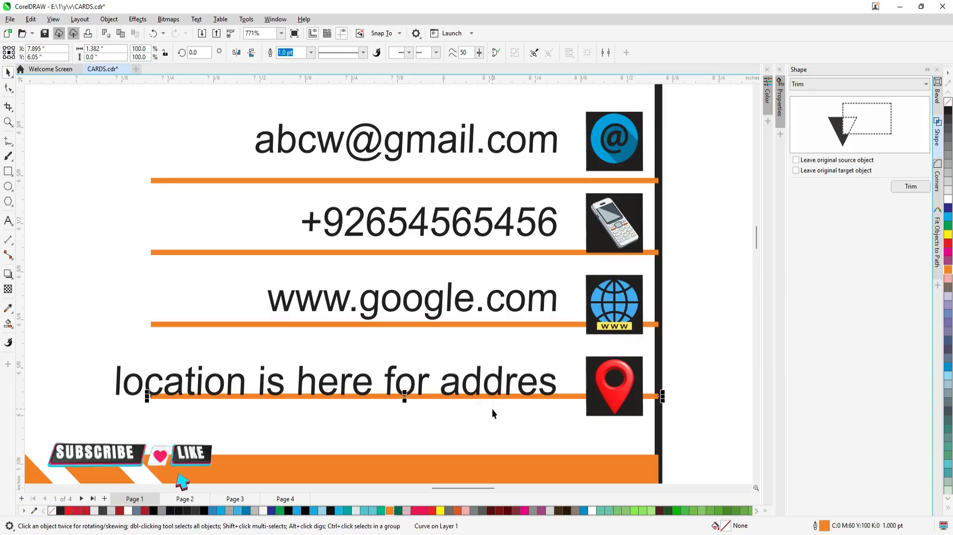
pyautogui.press('Down')
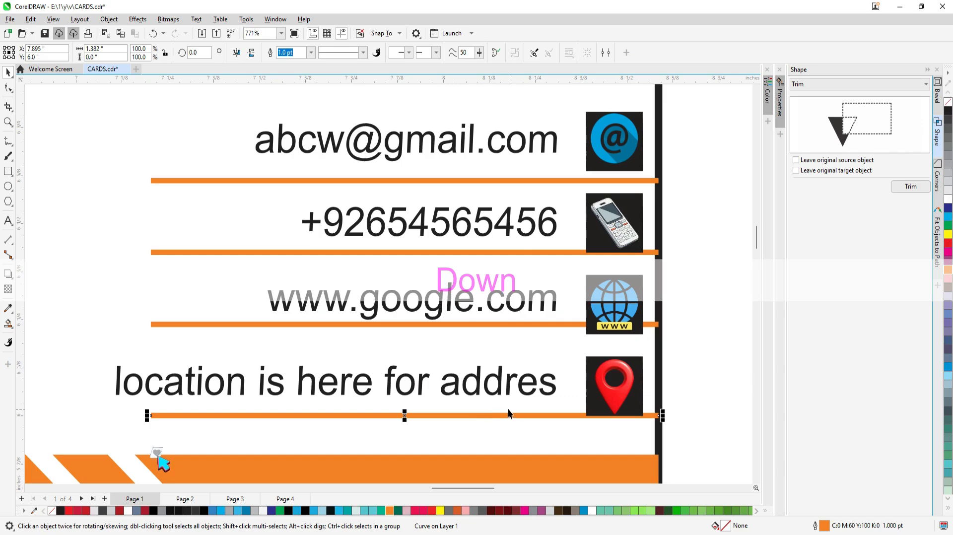
# Space the four orange lines evenly in the vertical direction and send them behind the card's other objects
pyautogui.keyDown('shift'); pyautogui.click(173, 323); pyautogui.keyUp('shift')
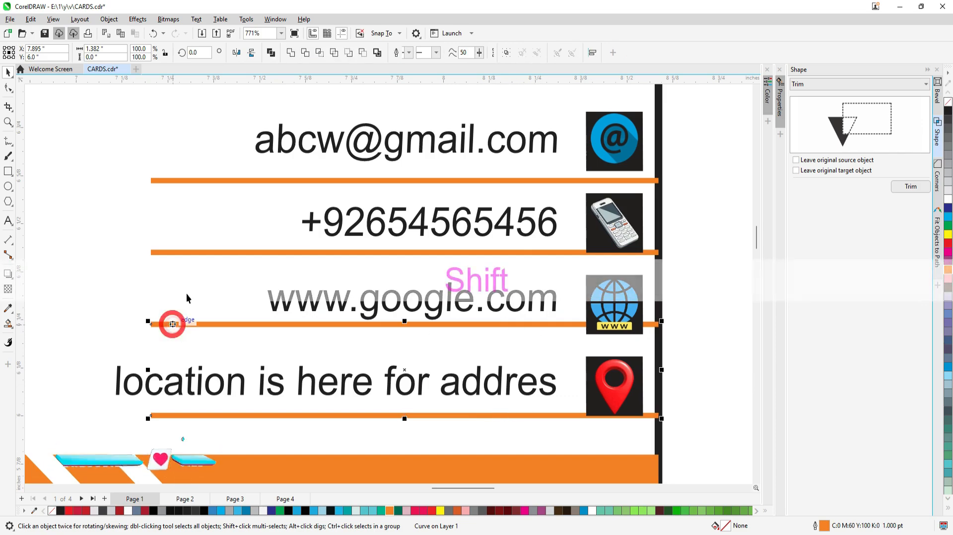
pyautogui.keyDown('shift'); pyautogui.click(185, 180); pyautogui.keyUp('shift')
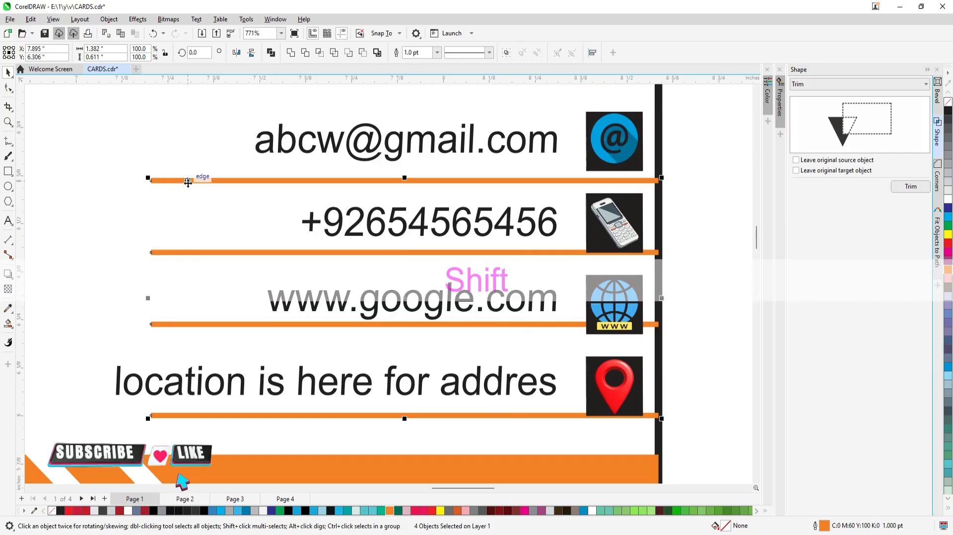
pyautogui.hotkey('shift', 'c')
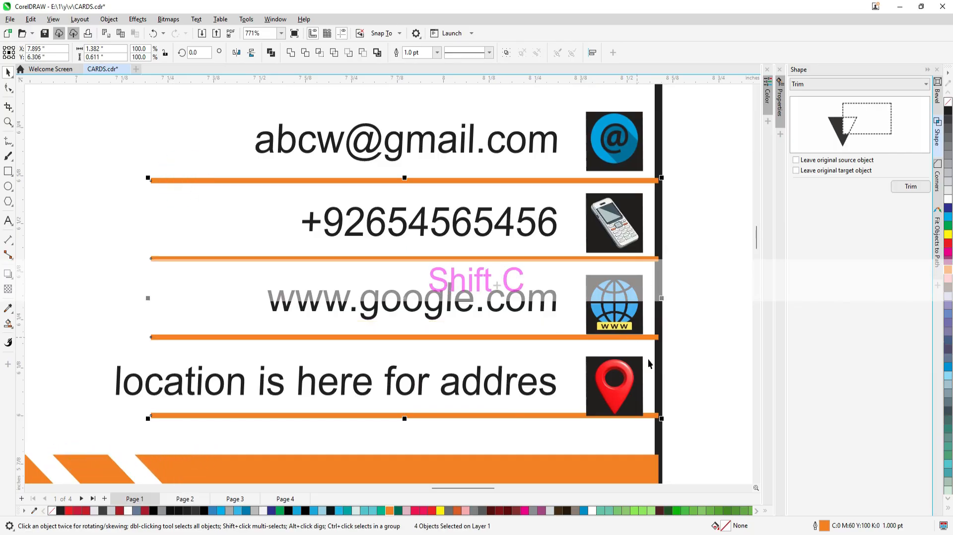
pyautogui.hotkey('shift', 'pagedown')
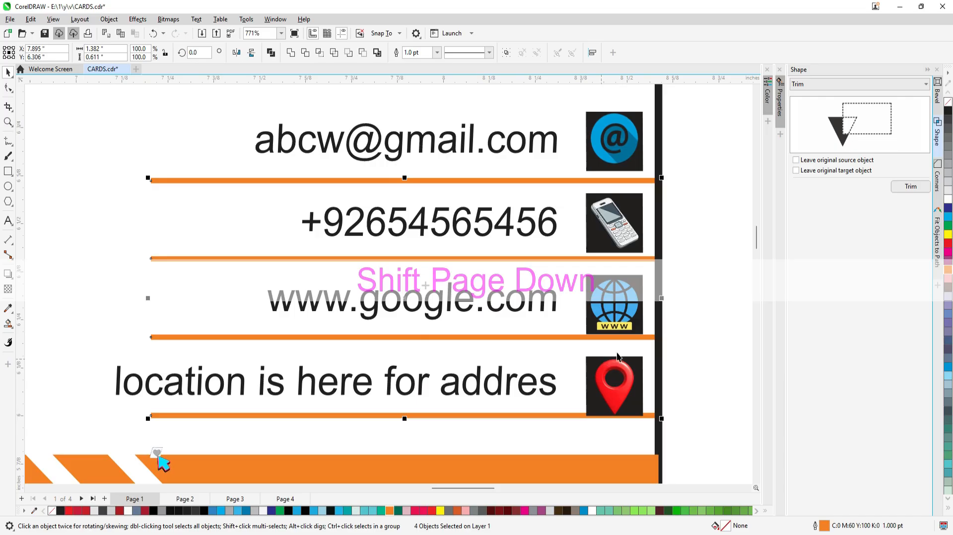
pyautogui.click(701, 276)
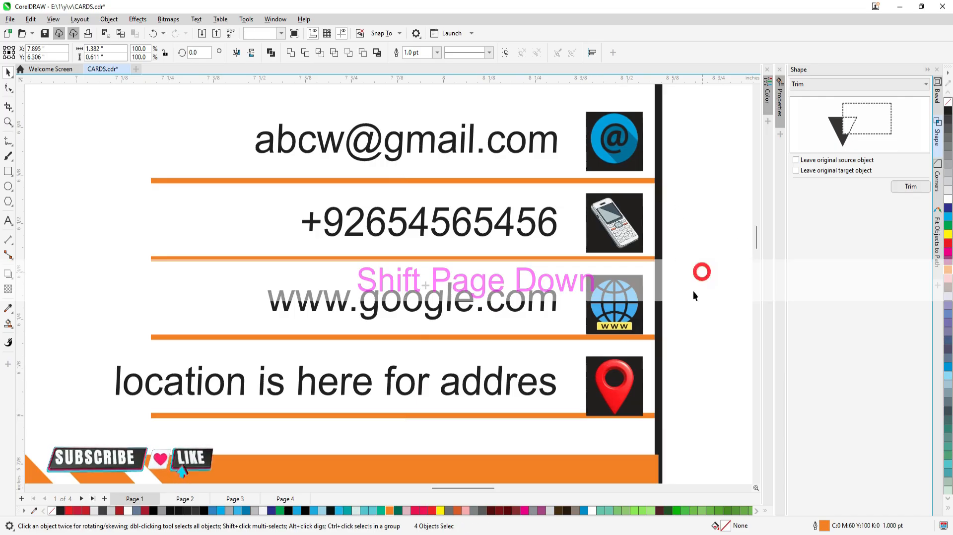
# Distribute the four contact groups on the new card evenly in the vertical direction and raise them together by about 0.014 inches
pyautogui.click(628, 387)
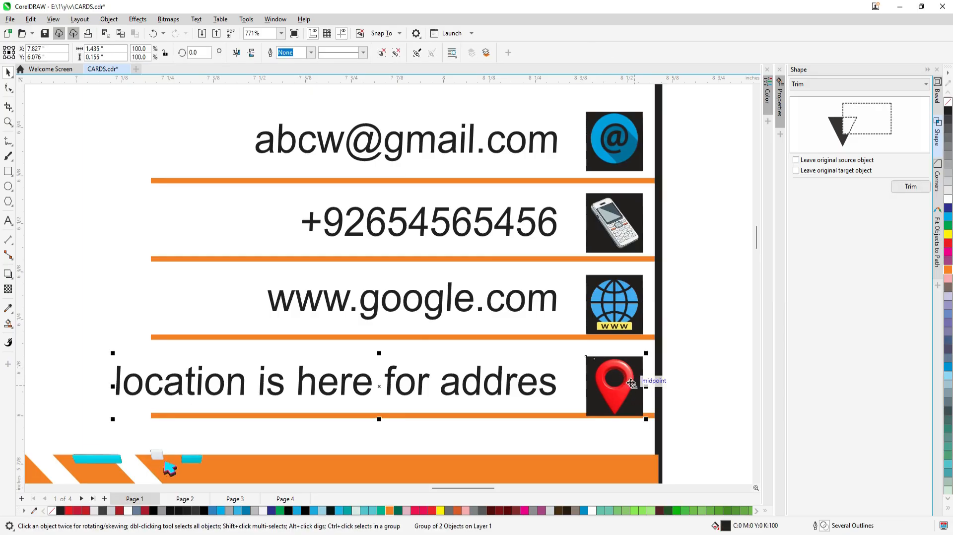
pyautogui.keyDown('shift'); pyautogui.click(616, 303); pyautogui.keyUp('shift')
pyautogui.keyDown('shift'); pyautogui.click(616, 224); pyautogui.keyUp('shift')
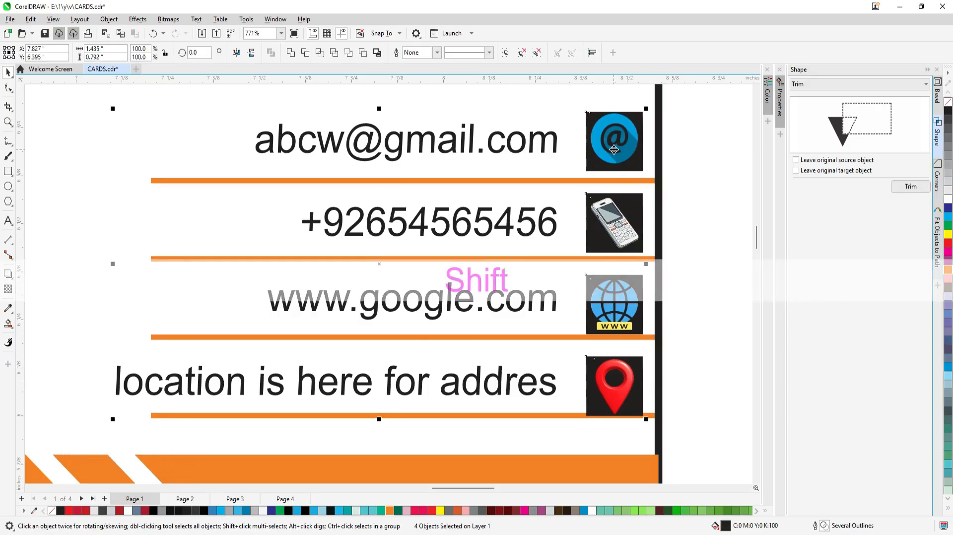
pyautogui.hotkey('shift', 'c')
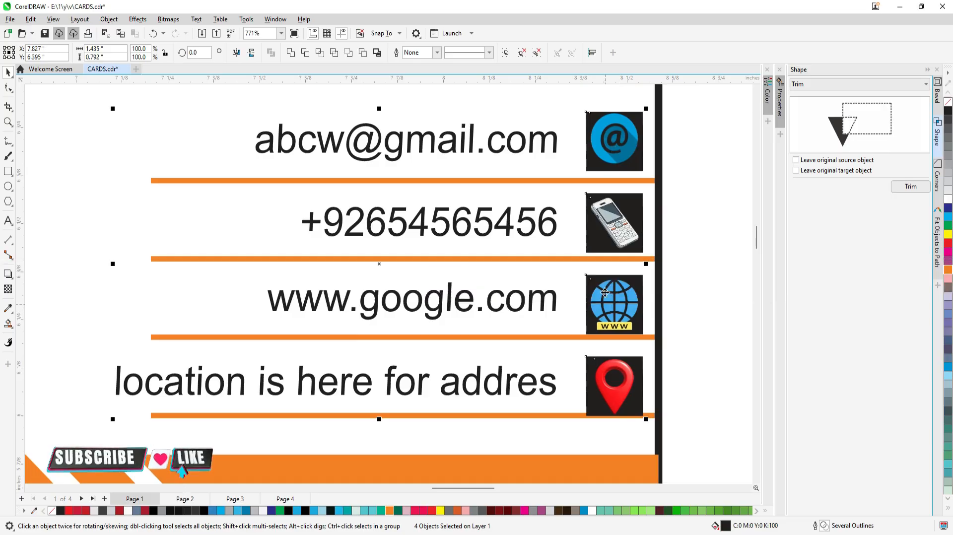
pyautogui.moveTo(610, 225); pyautogui.dragTo(615, 223)
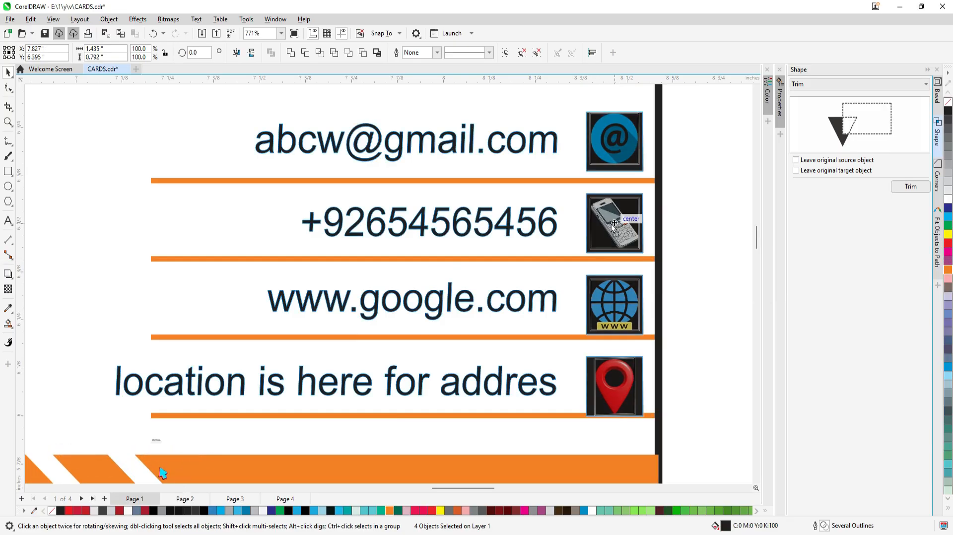
pyautogui.press('shift')
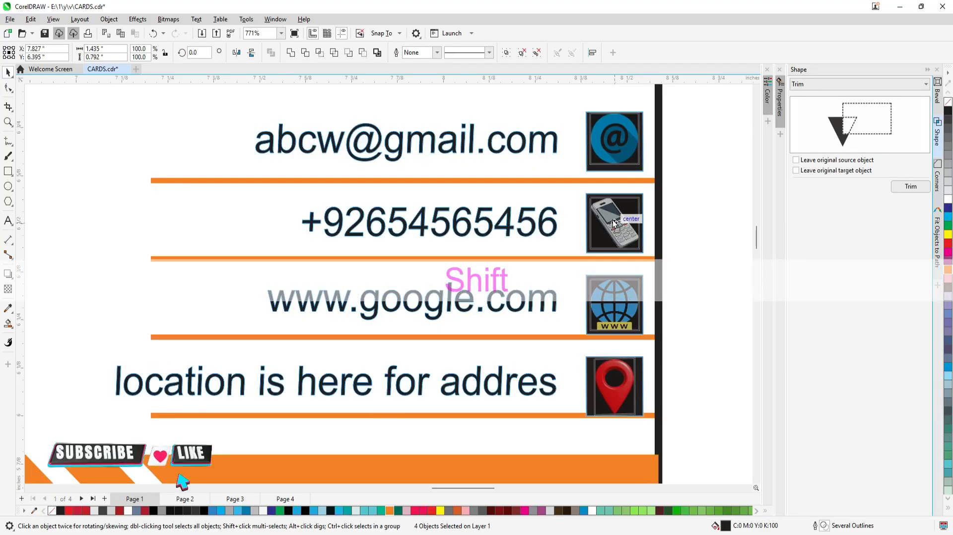
pyautogui.moveTo(614, 223); pyautogui.dragTo(615, 218)
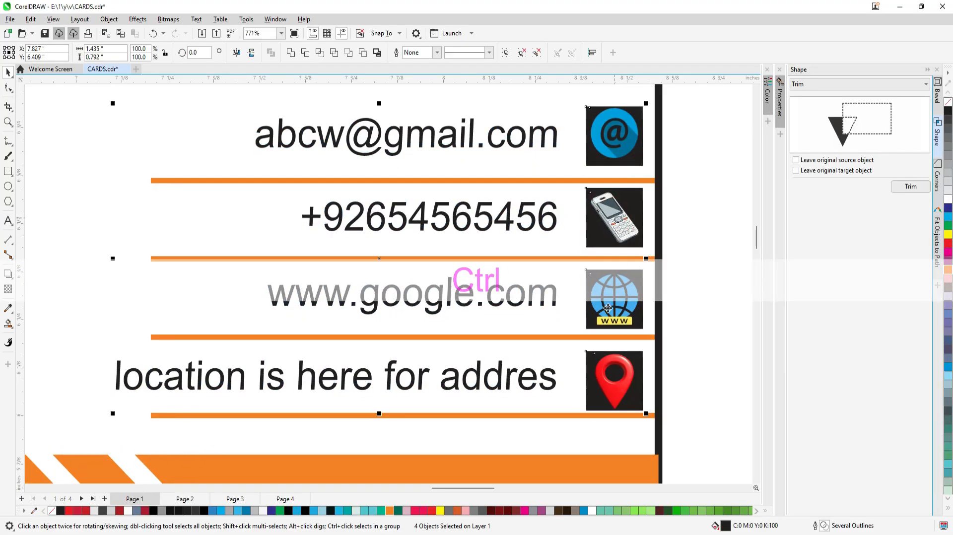
pyautogui.click(683, 351)
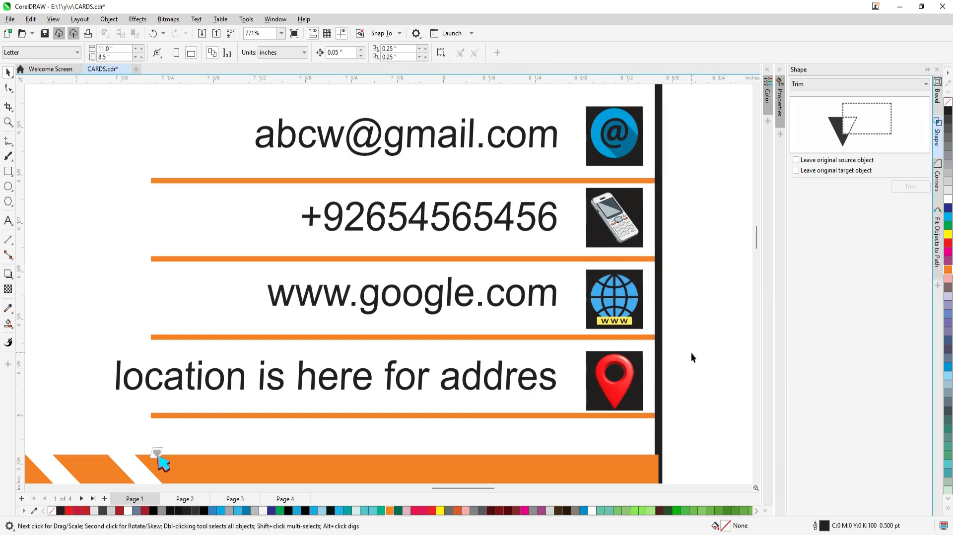
# Lower the e-mail group about 0.027 inches towards its orange line and redistribute the four contact groups evenly in the vertical direction
pyautogui.click(613, 158)
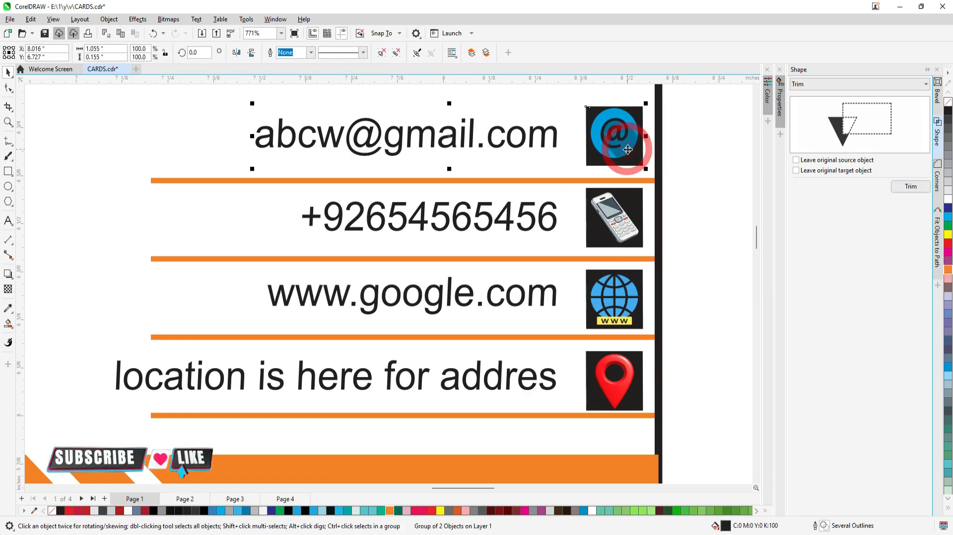
pyautogui.moveTo(606, 147); pyautogui.dragTo(606, 154)
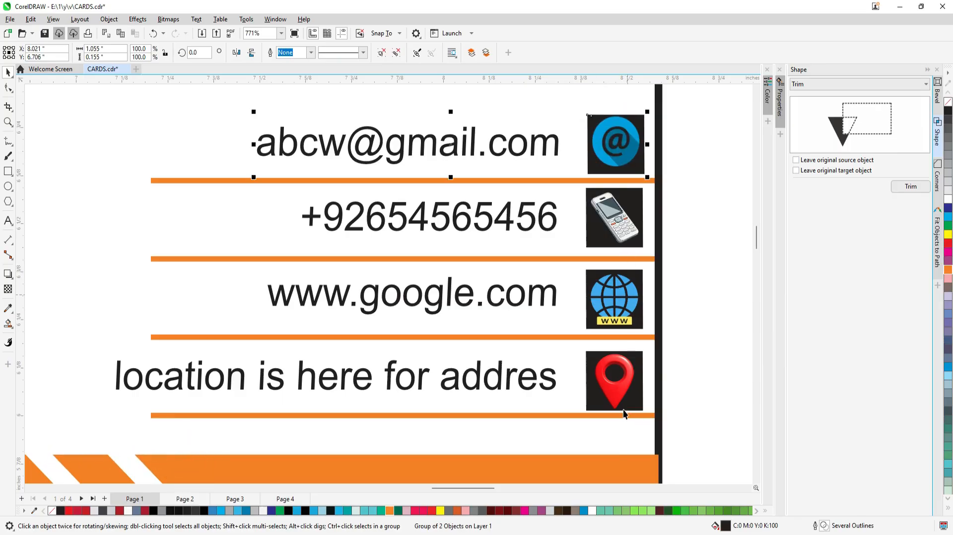
pyautogui.moveTo(619, 155); pyautogui.dragTo(618, 157)
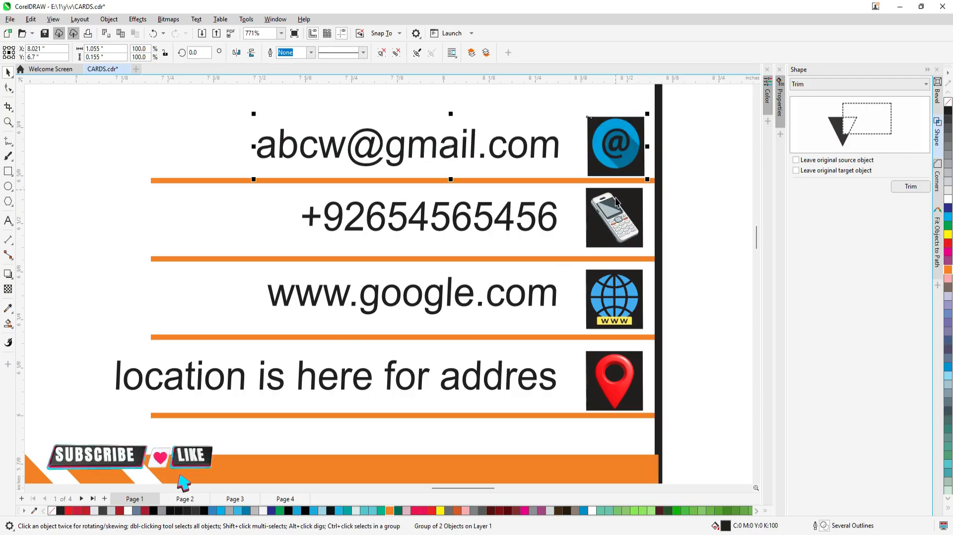
pyautogui.keyDown('shift'); pyautogui.click(610, 228); pyautogui.keyUp('shift')
pyautogui.hotkey('shift', 'c')
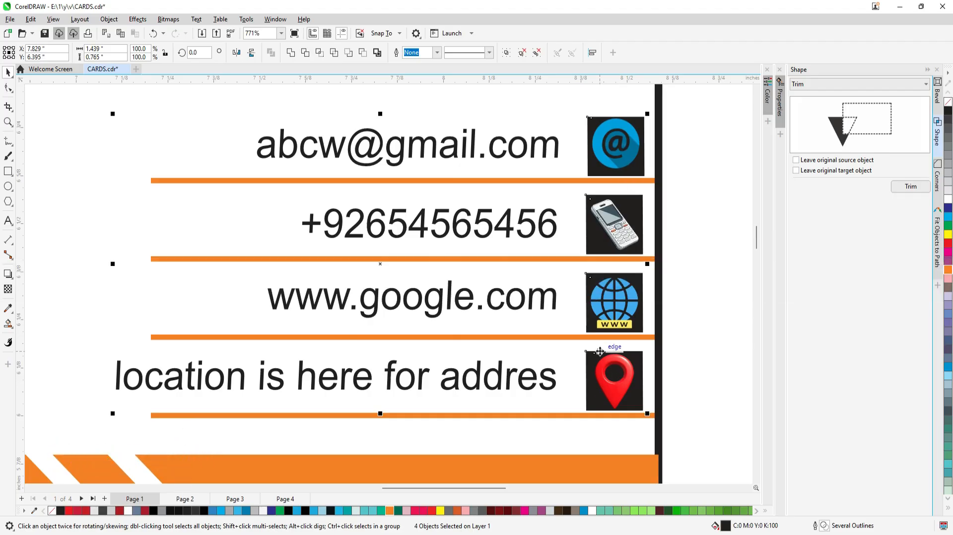
pyautogui.press('F3')
pyautogui.press('F4')
pyautogui.click(538, 398)
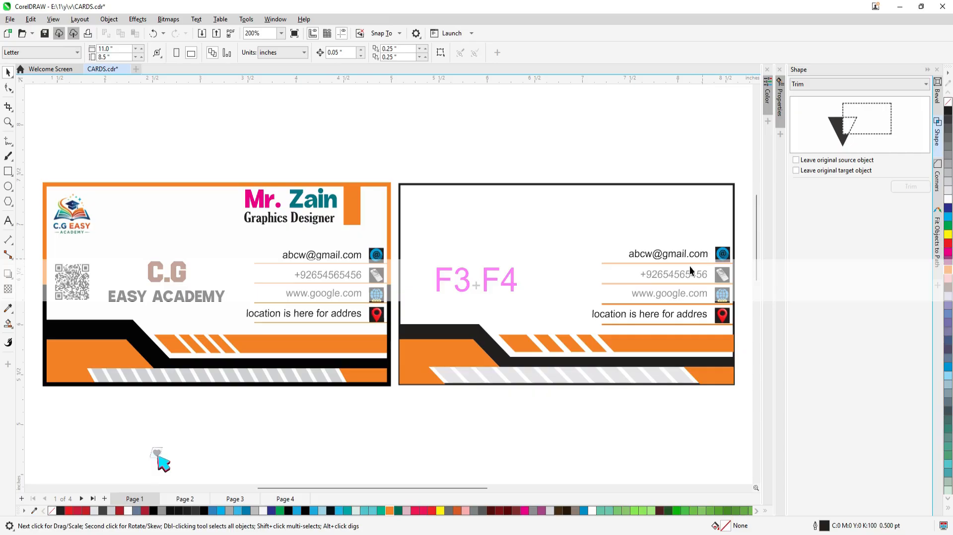
# Copy the name and job title from the sample card to the upper right area of the new card
pyautogui.moveTo(224, 162); pyautogui.dragTo(346, 242)
pyautogui.moveTo(304, 208); pyautogui.dragTo(643, 212)
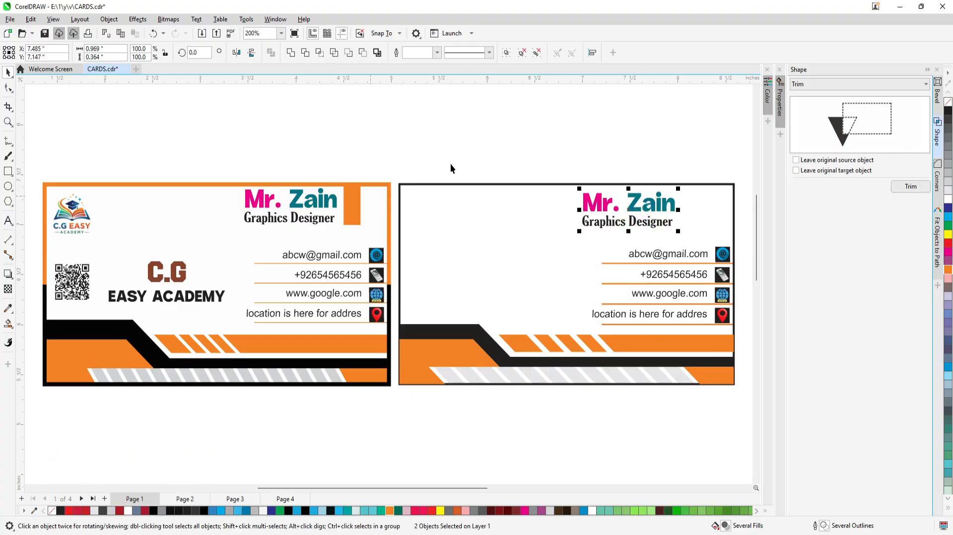
pyautogui.click(479, 149)
# Draw a narrow upright rectangle about 0.19 by 0.45 inches above the new card and fill it with orange
pyautogui.click(8, 172)
pyautogui.moveTo(524, 140); pyautogui.dragTo(540, 187)
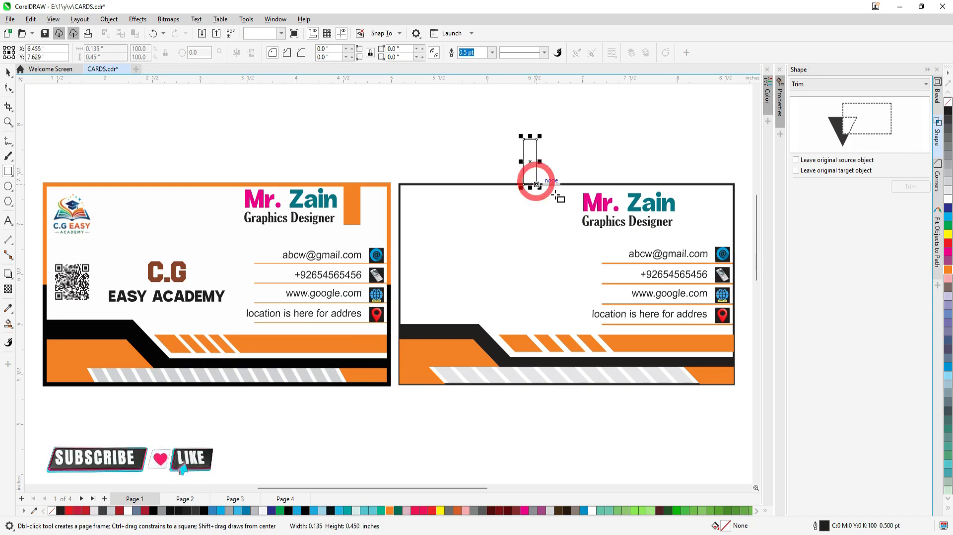
pyautogui.click(8, 72)
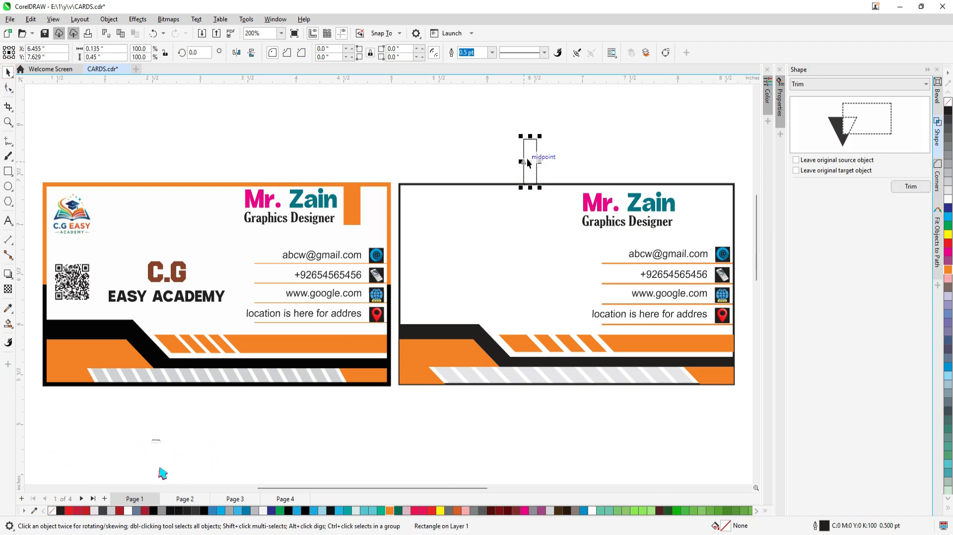
pyautogui.click(542, 162)
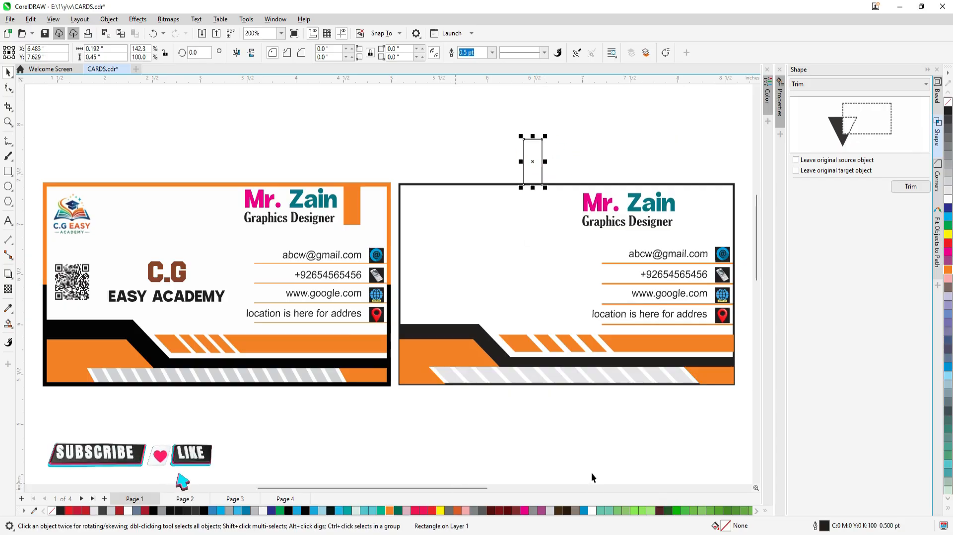
pyautogui.click(388, 510)
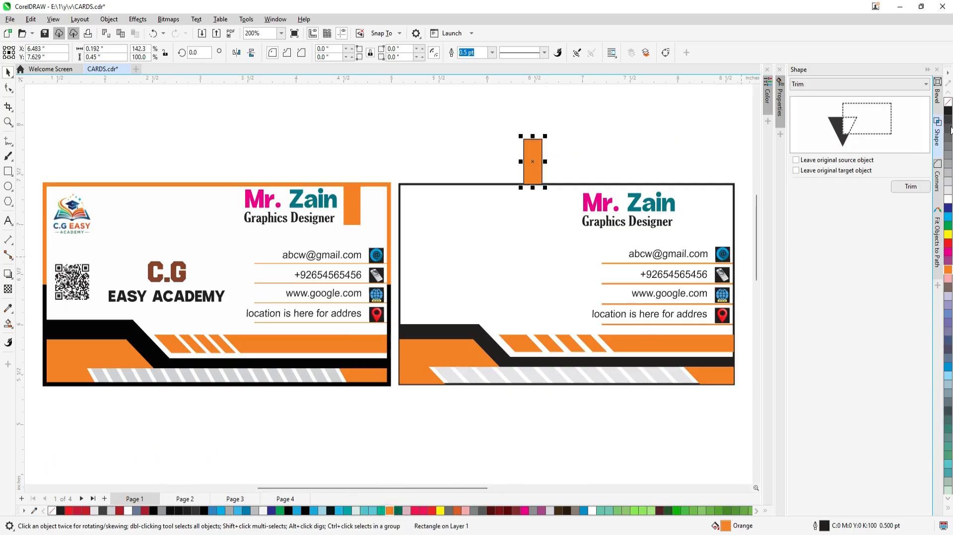
# Align the orange rectangle, without outline, to the new card's top right corner and shift it 0.35 inches left beside the name
pyautogui.keyDown('shift'); pyautogui.click(589, 185); pyautogui.keyUp('shift')
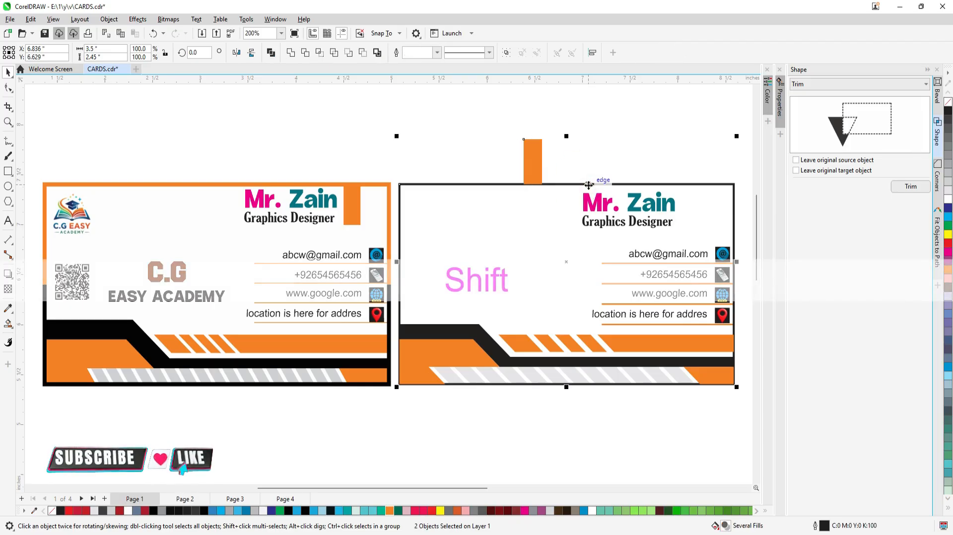
pyautogui.press('t')
pyautogui.press('r')
pyautogui.click(729, 205)
pyautogui.press('Left')
pyautogui.press('Left')
pyautogui.press('Left')
pyautogui.press('Left')
pyautogui.press('Left')
pyautogui.press('Left')
pyautogui.press('Left')
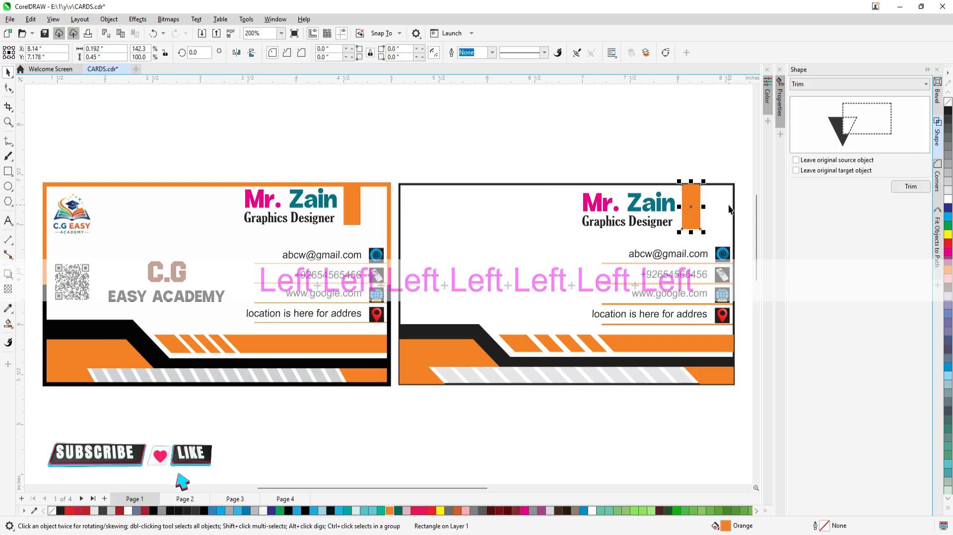
pyautogui.click(478, 145)
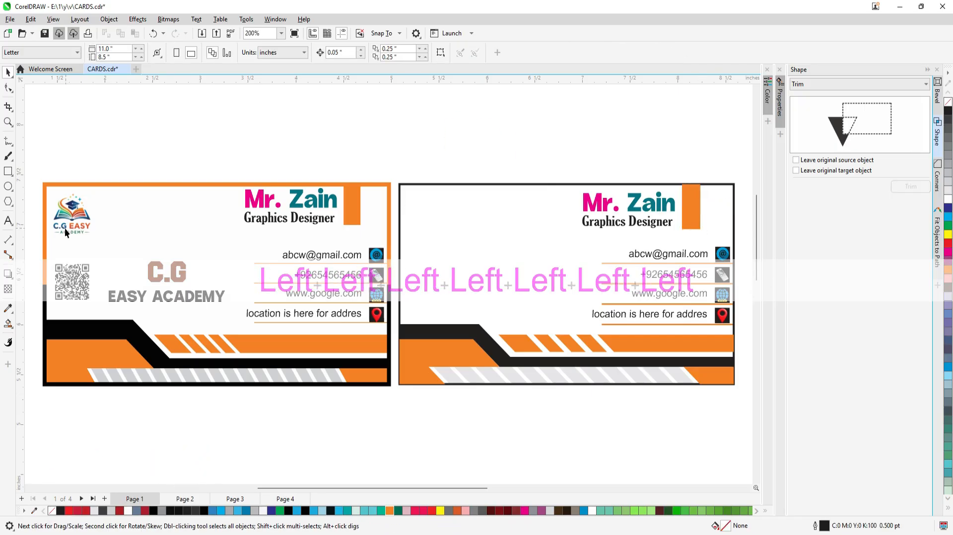
# Copy the C.G Easy Academy logo to the new card and align it to the card's top left corner
pyautogui.click(72, 211)
pyautogui.moveTo(73, 211); pyautogui.dragTo(445, 226)
pyautogui.press('shift')
pyautogui.keyDown('shift'); pyautogui.click(495, 184); pyautogui.keyUp('shift')
pyautogui.press('t')
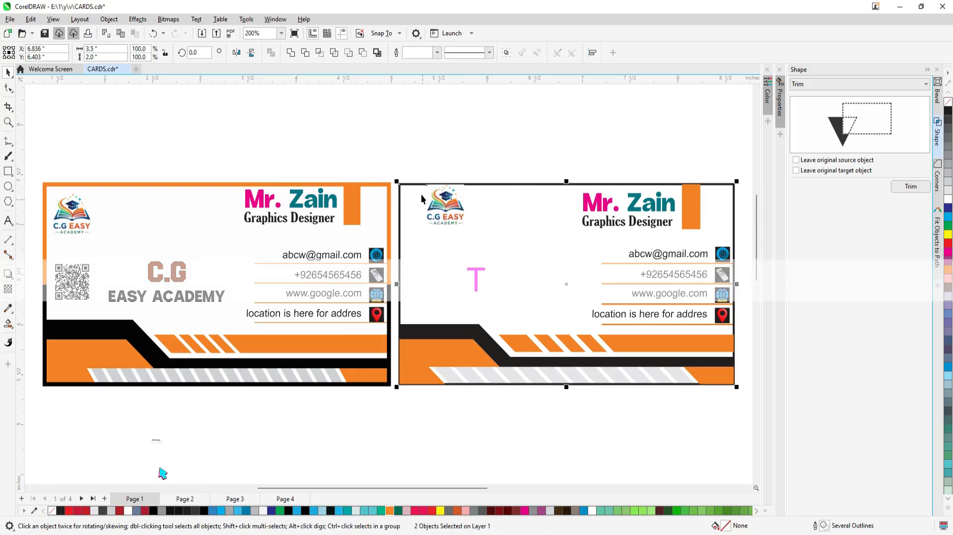
pyautogui.press('l')
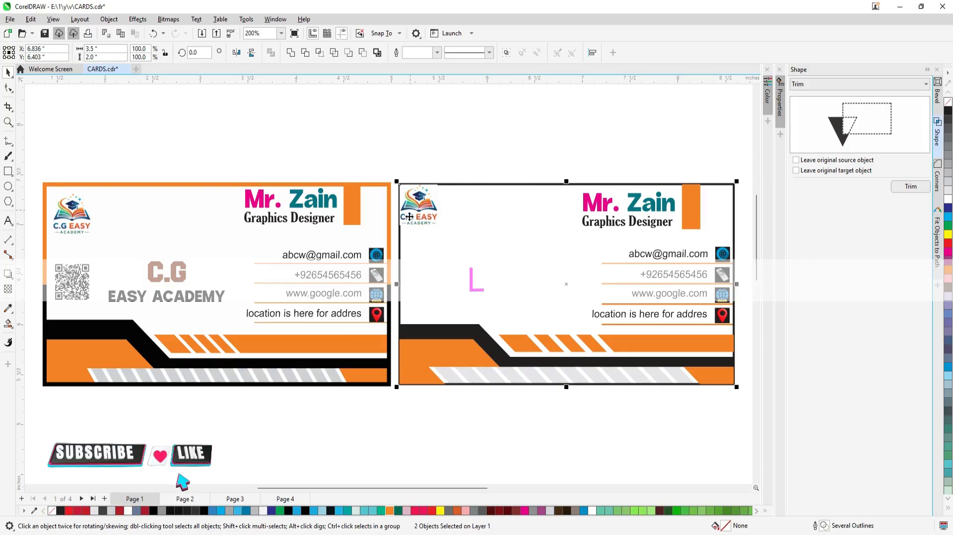
# Offset the copied logo 0.1 inches down and 0.1 inches right from the card's corner
pyautogui.click(415, 208)
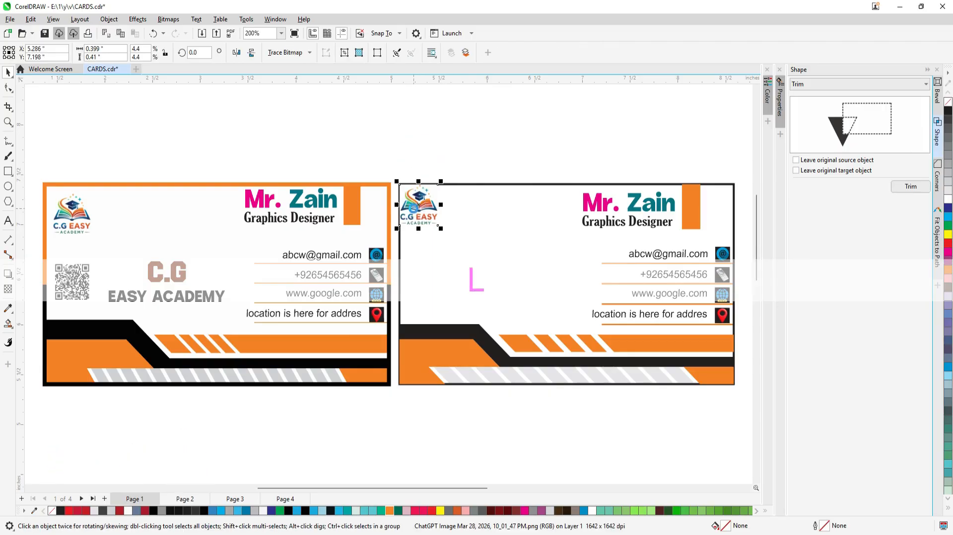
pyautogui.press('Down')
pyautogui.press('Right')
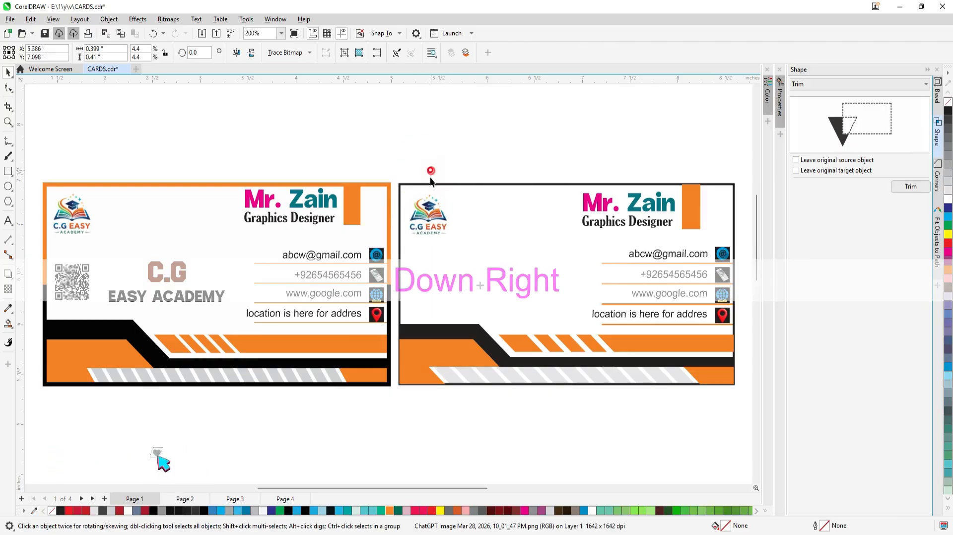
pyautogui.click(494, 152)
# Copy the QR code from the sample card to the new card below the logo
pyautogui.click(74, 286)
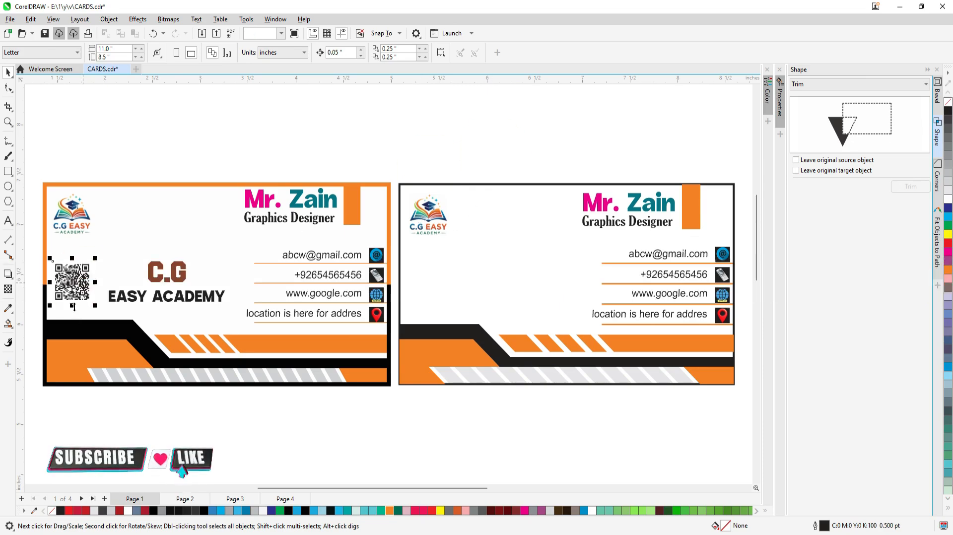
pyautogui.moveTo(72, 287); pyautogui.dragTo(413, 266)
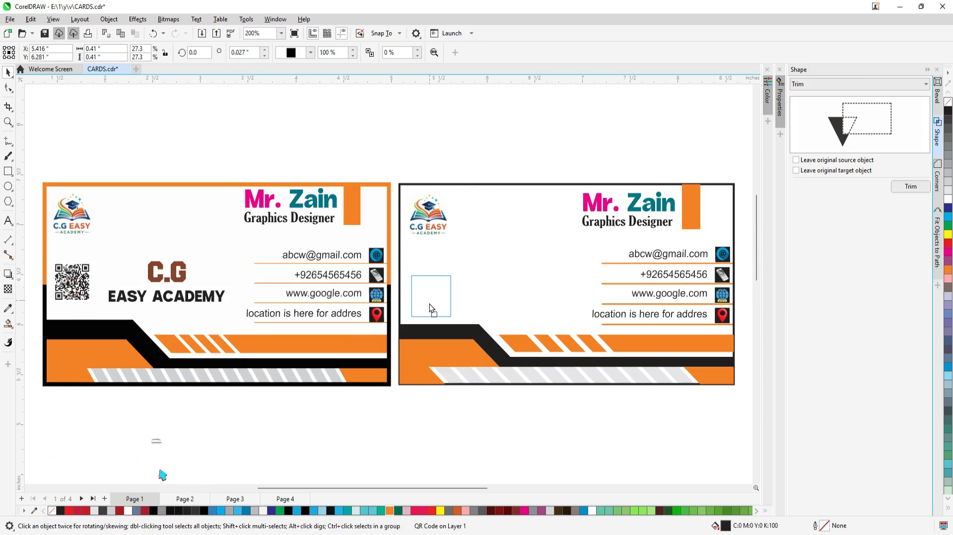